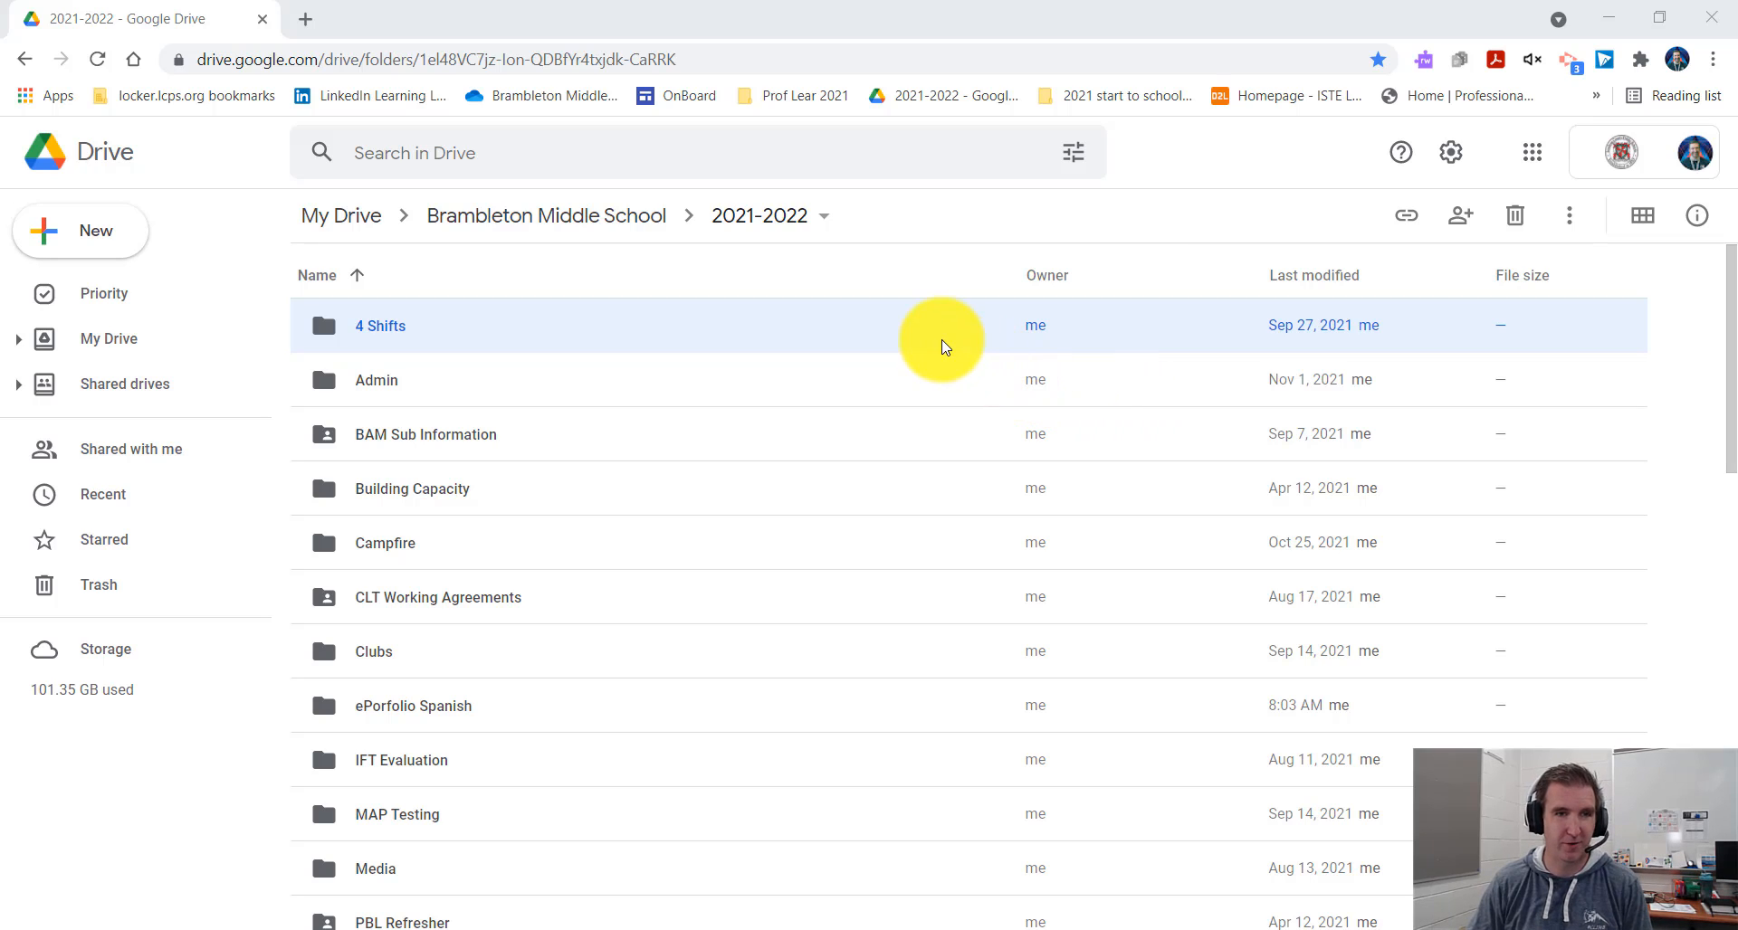
Create a folder named ePortfolio inside the 2021-2022 folder.
left_click(97, 233)
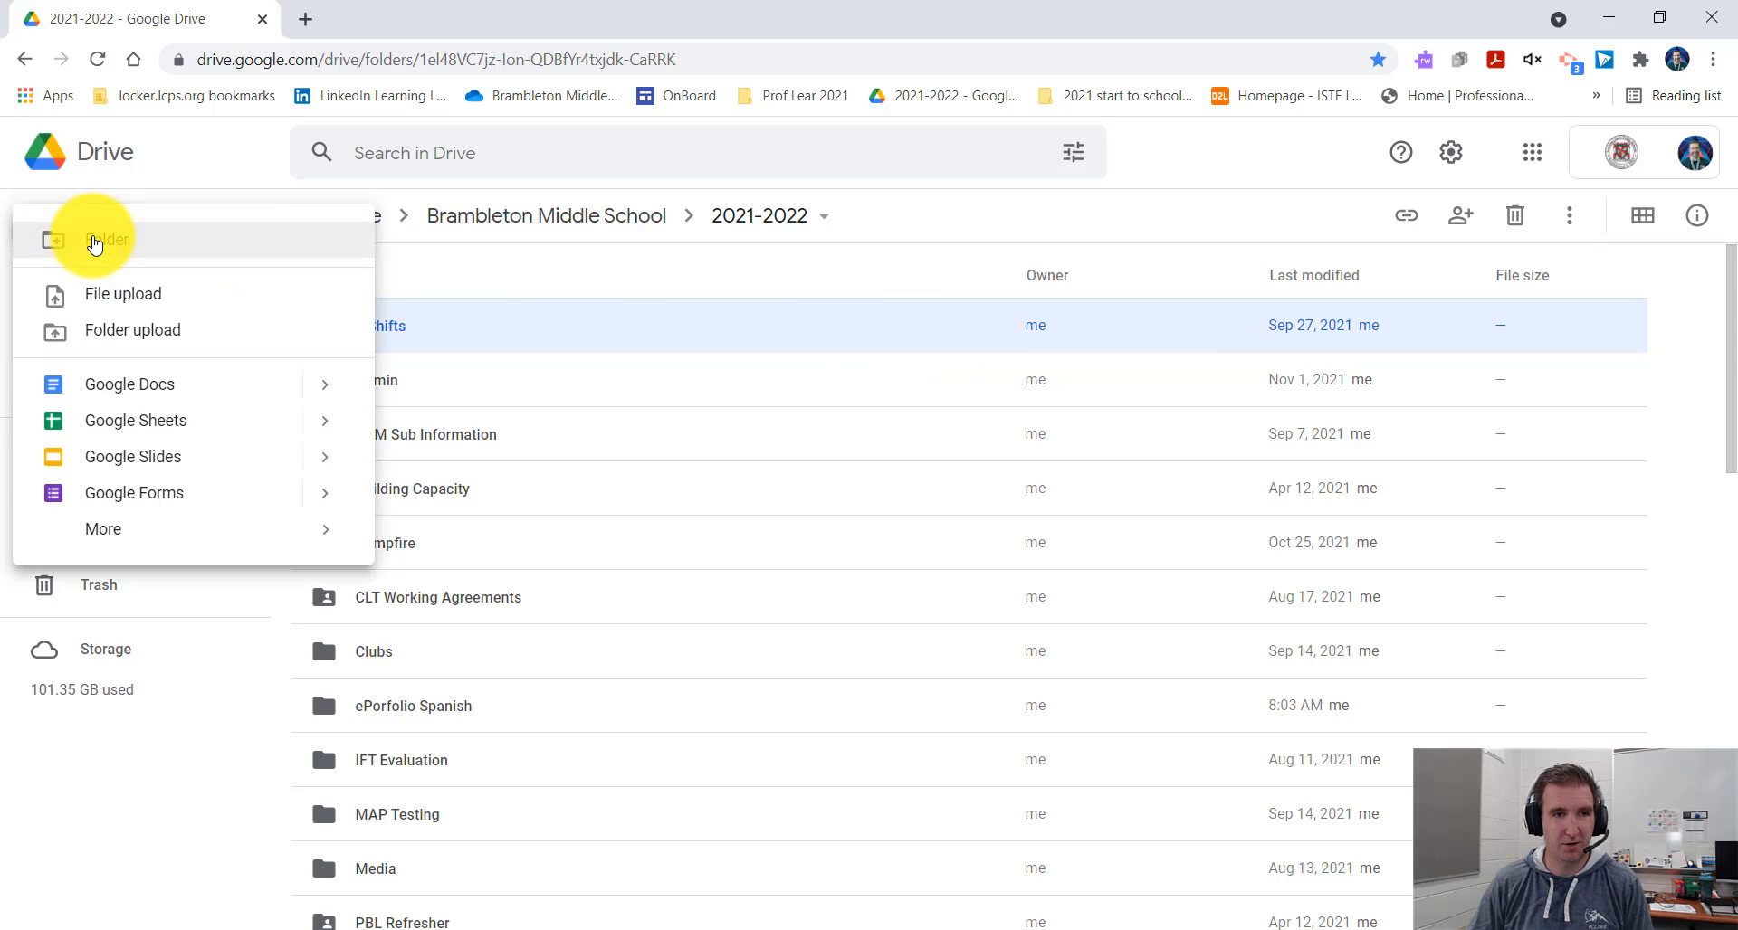
left_click(127, 242)
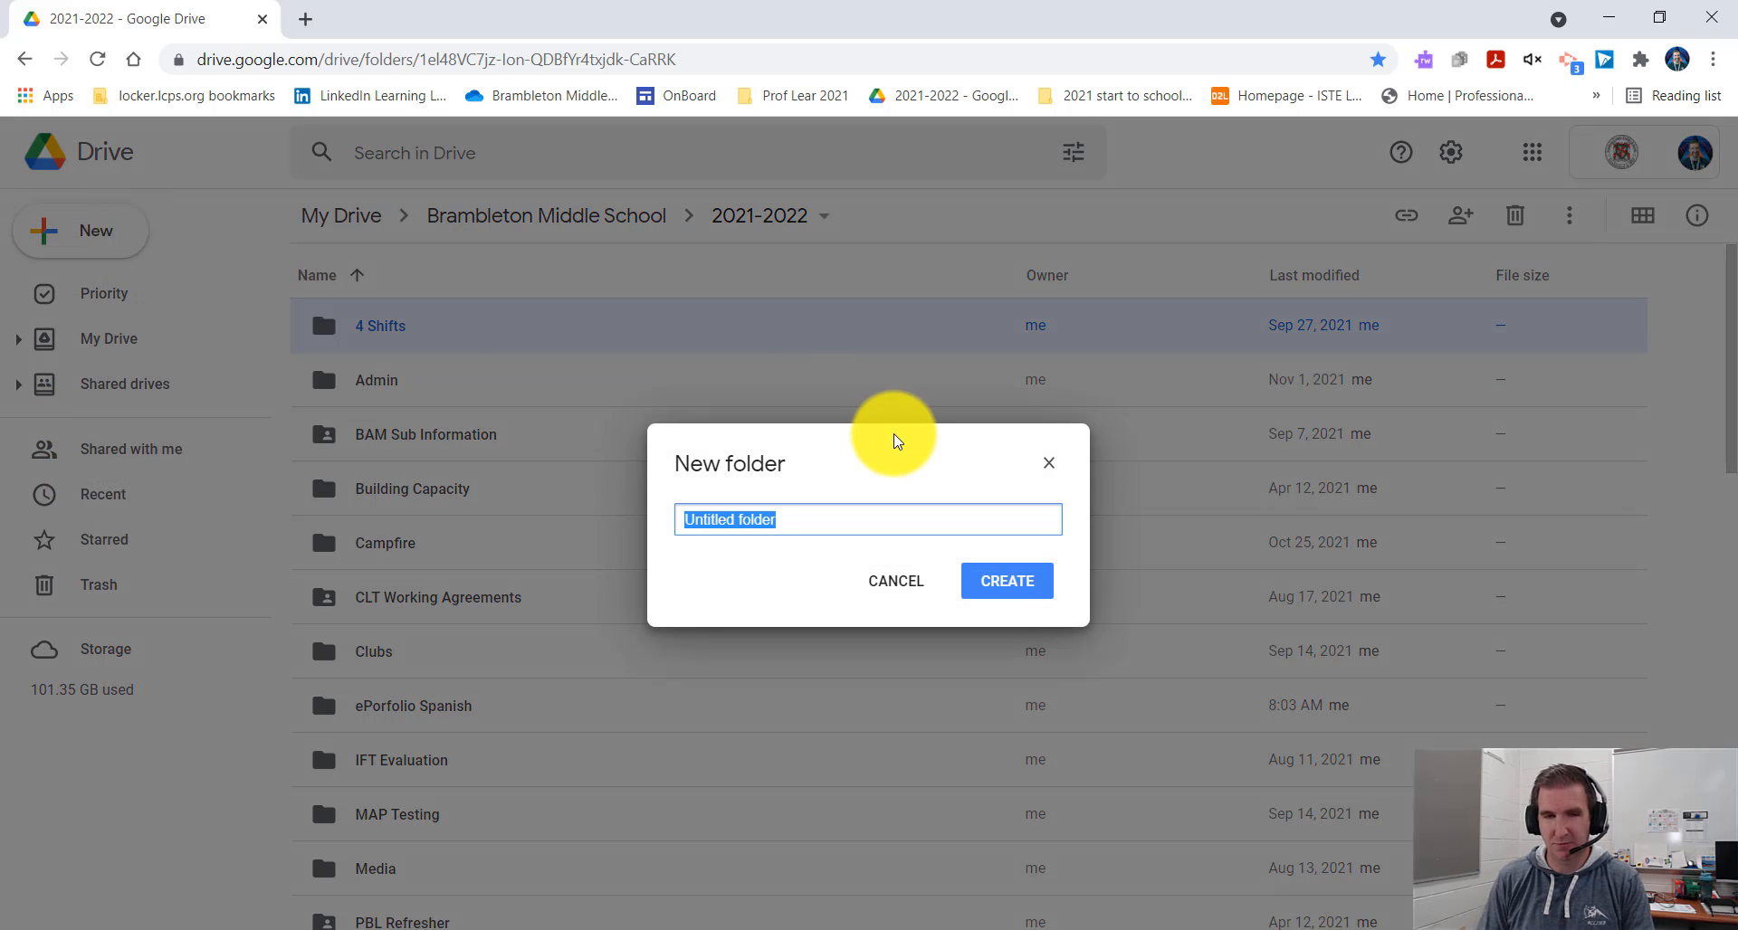
type("ePorto")
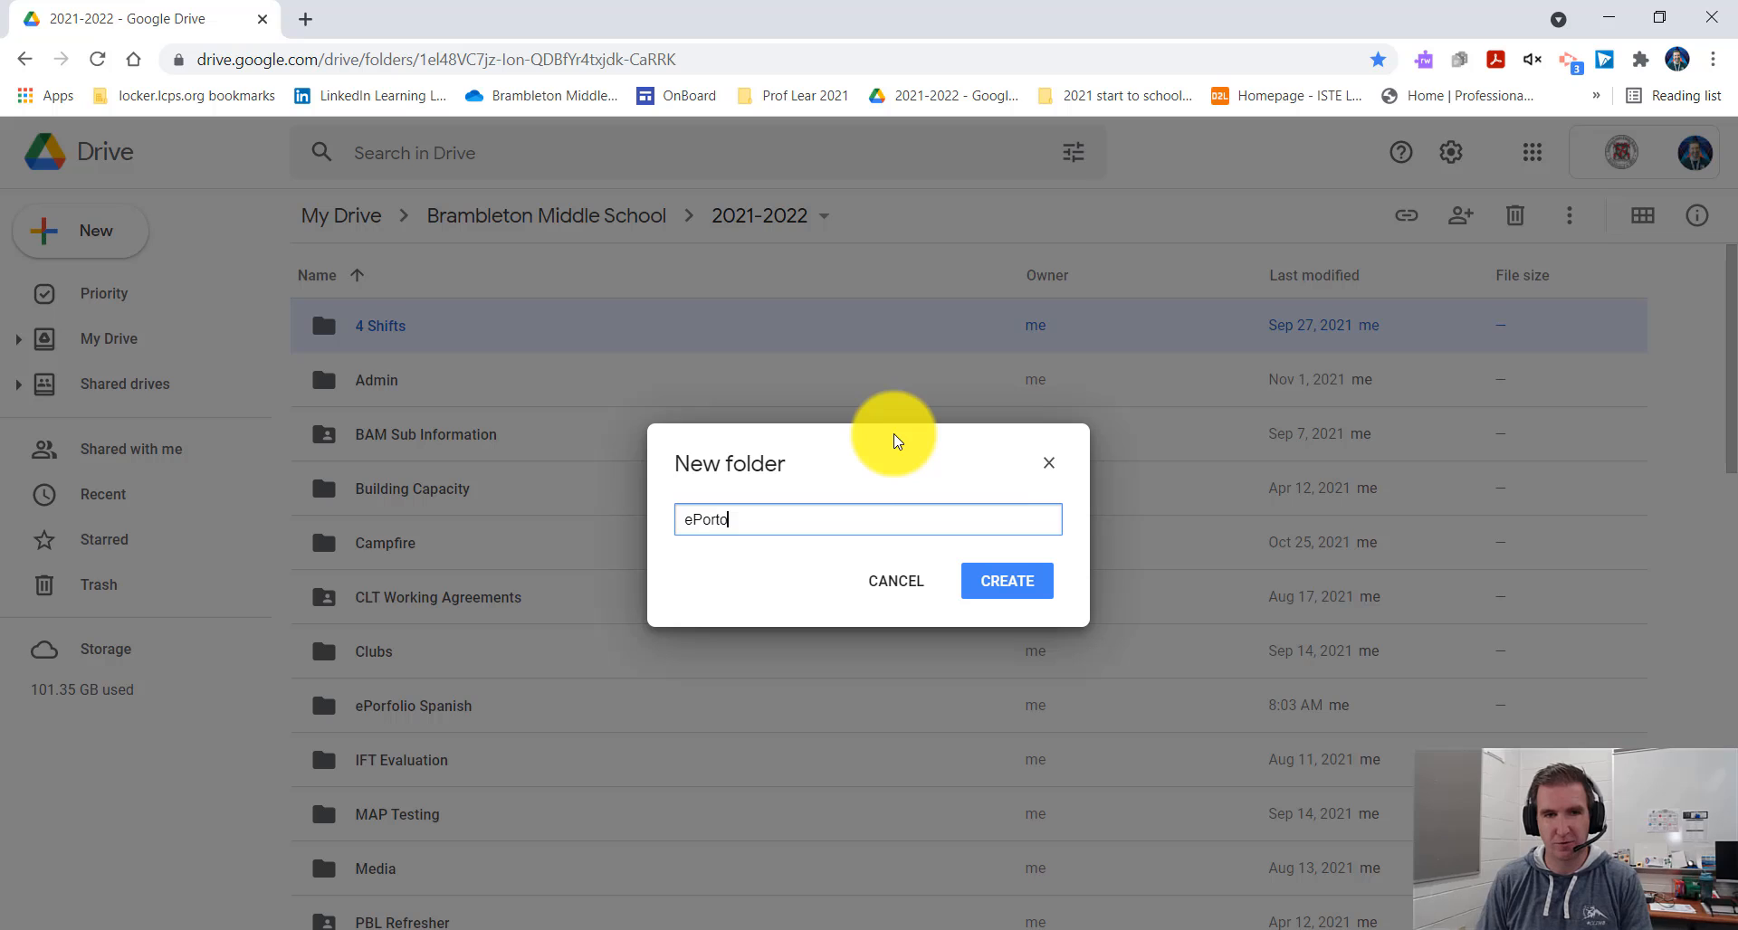
key("BackSpace")
type("folio")
key("Return")
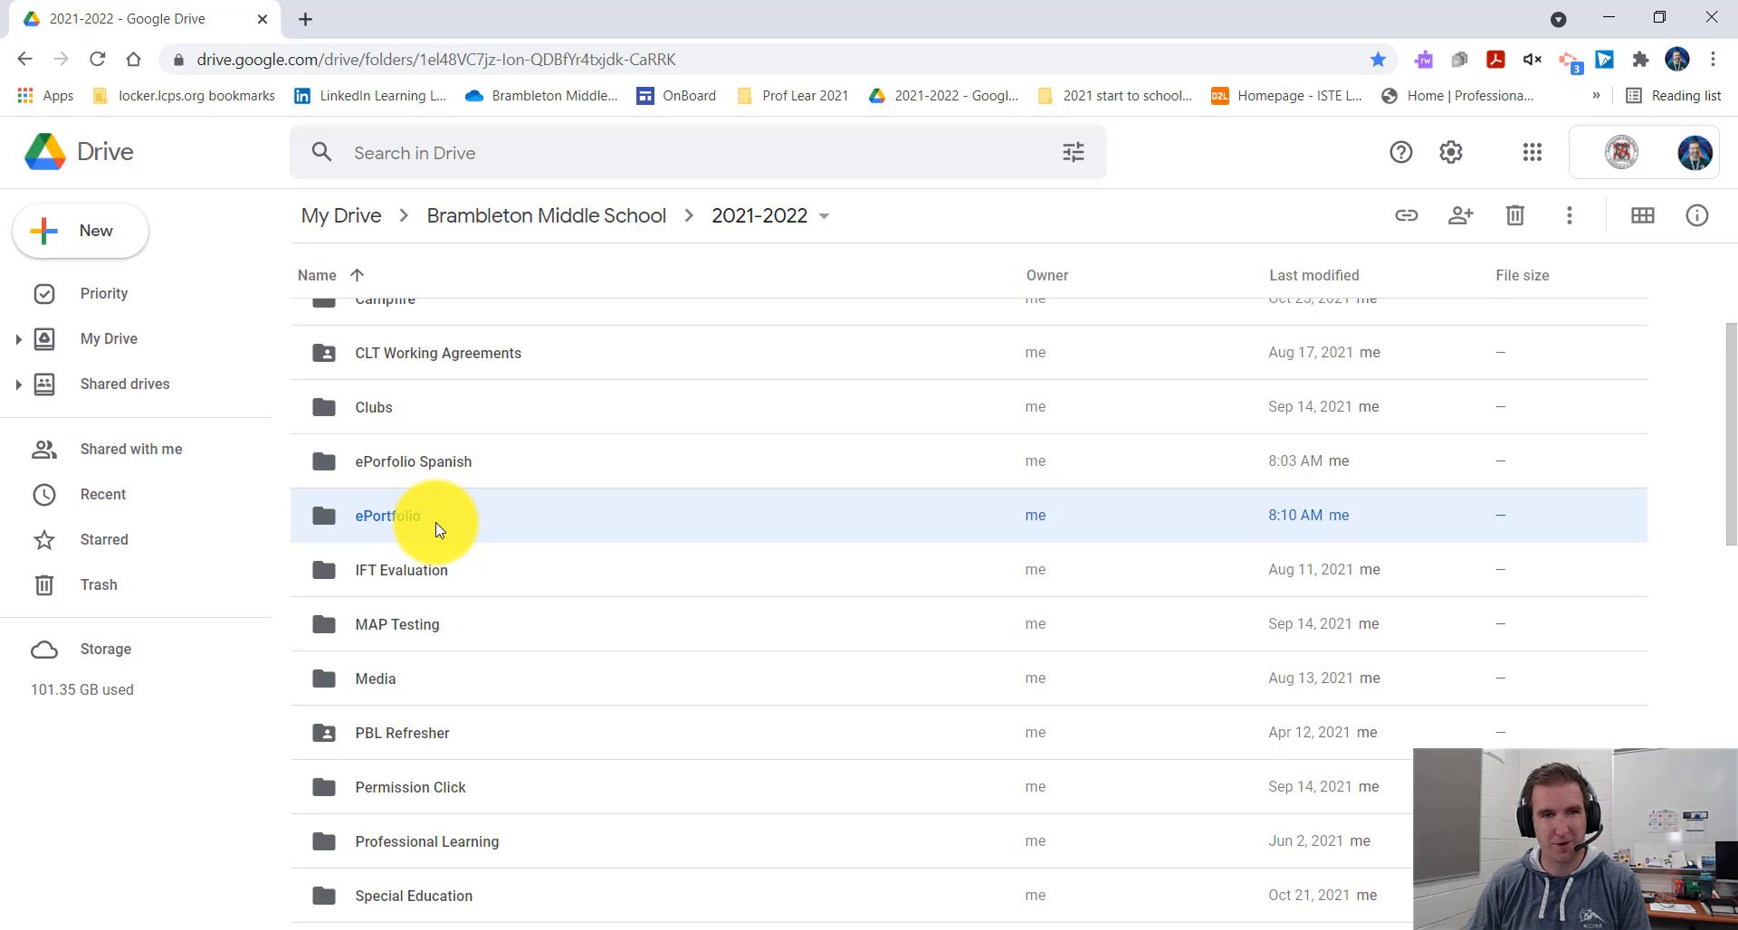
Open the ePortfolio folder and create a new Google Sites site in it.
double_click(445, 525)
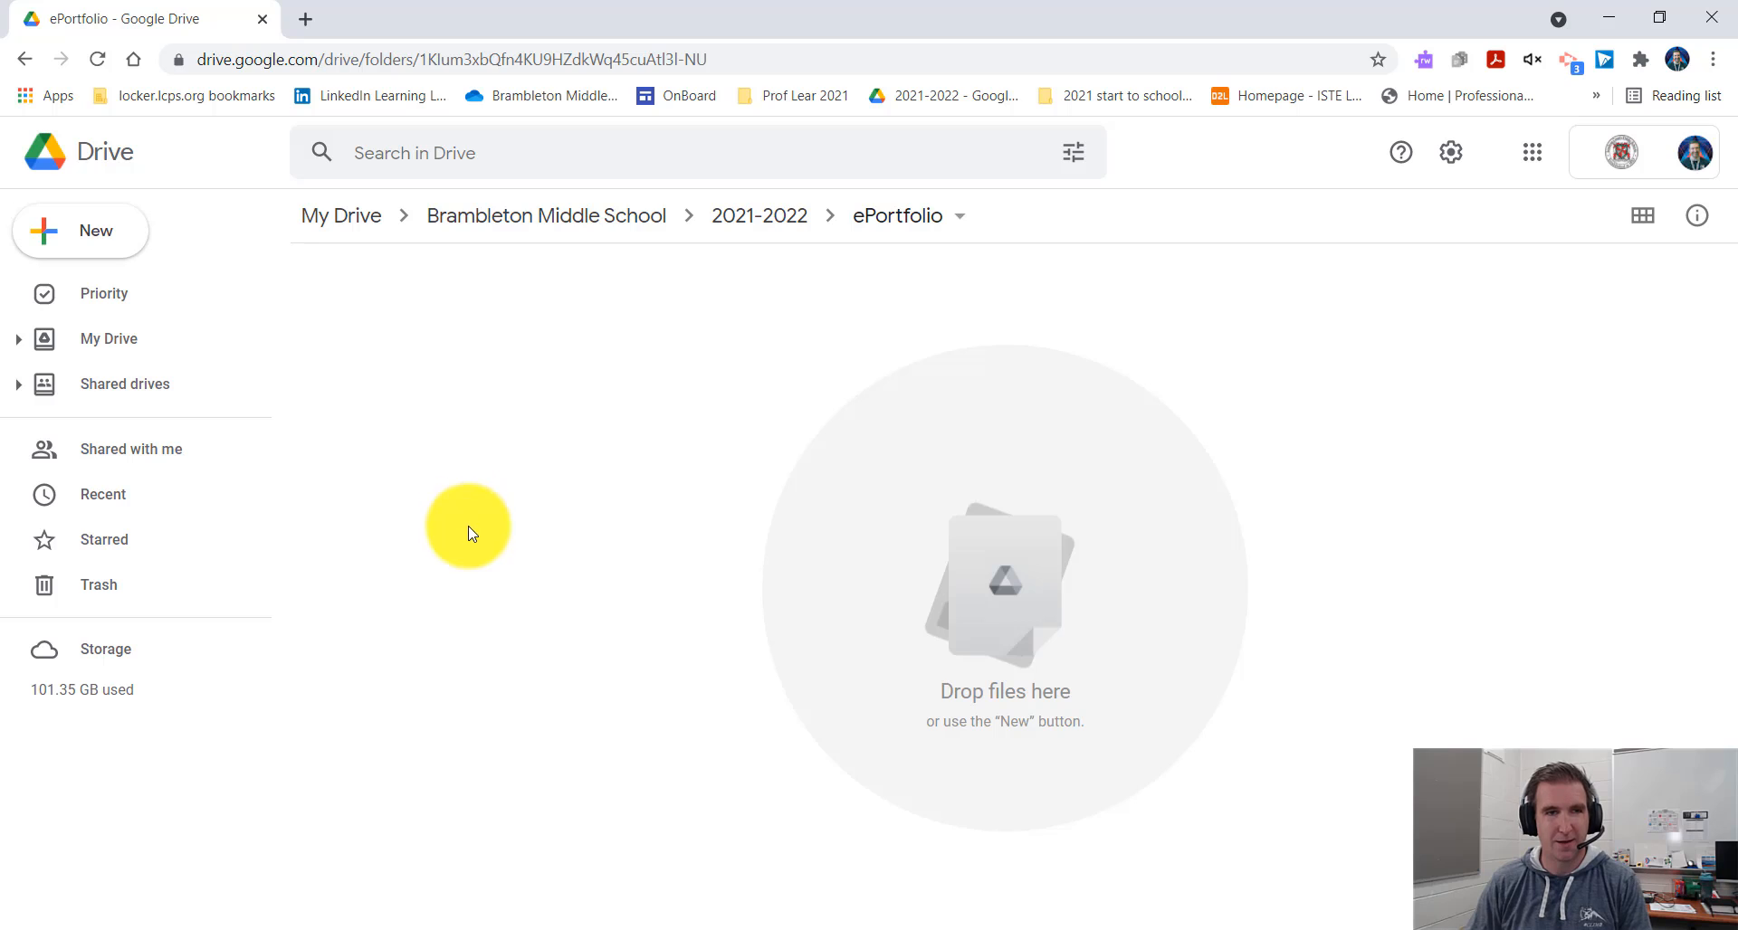
left_click(102, 241)
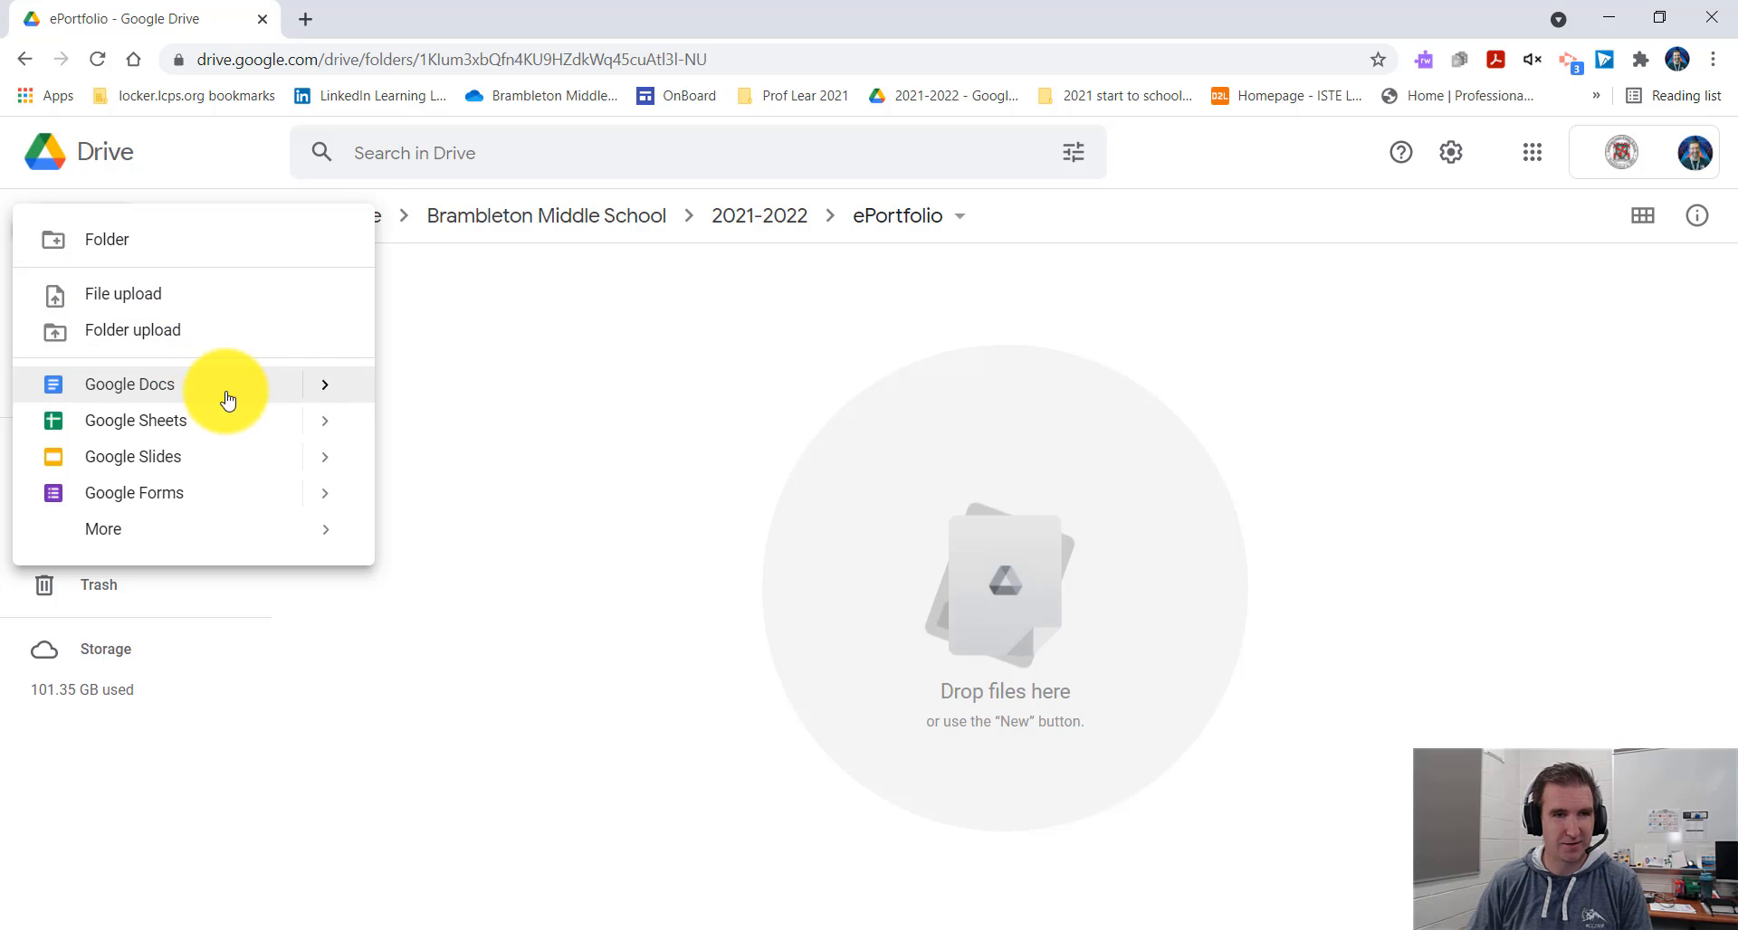
mouse_move(315, 543)
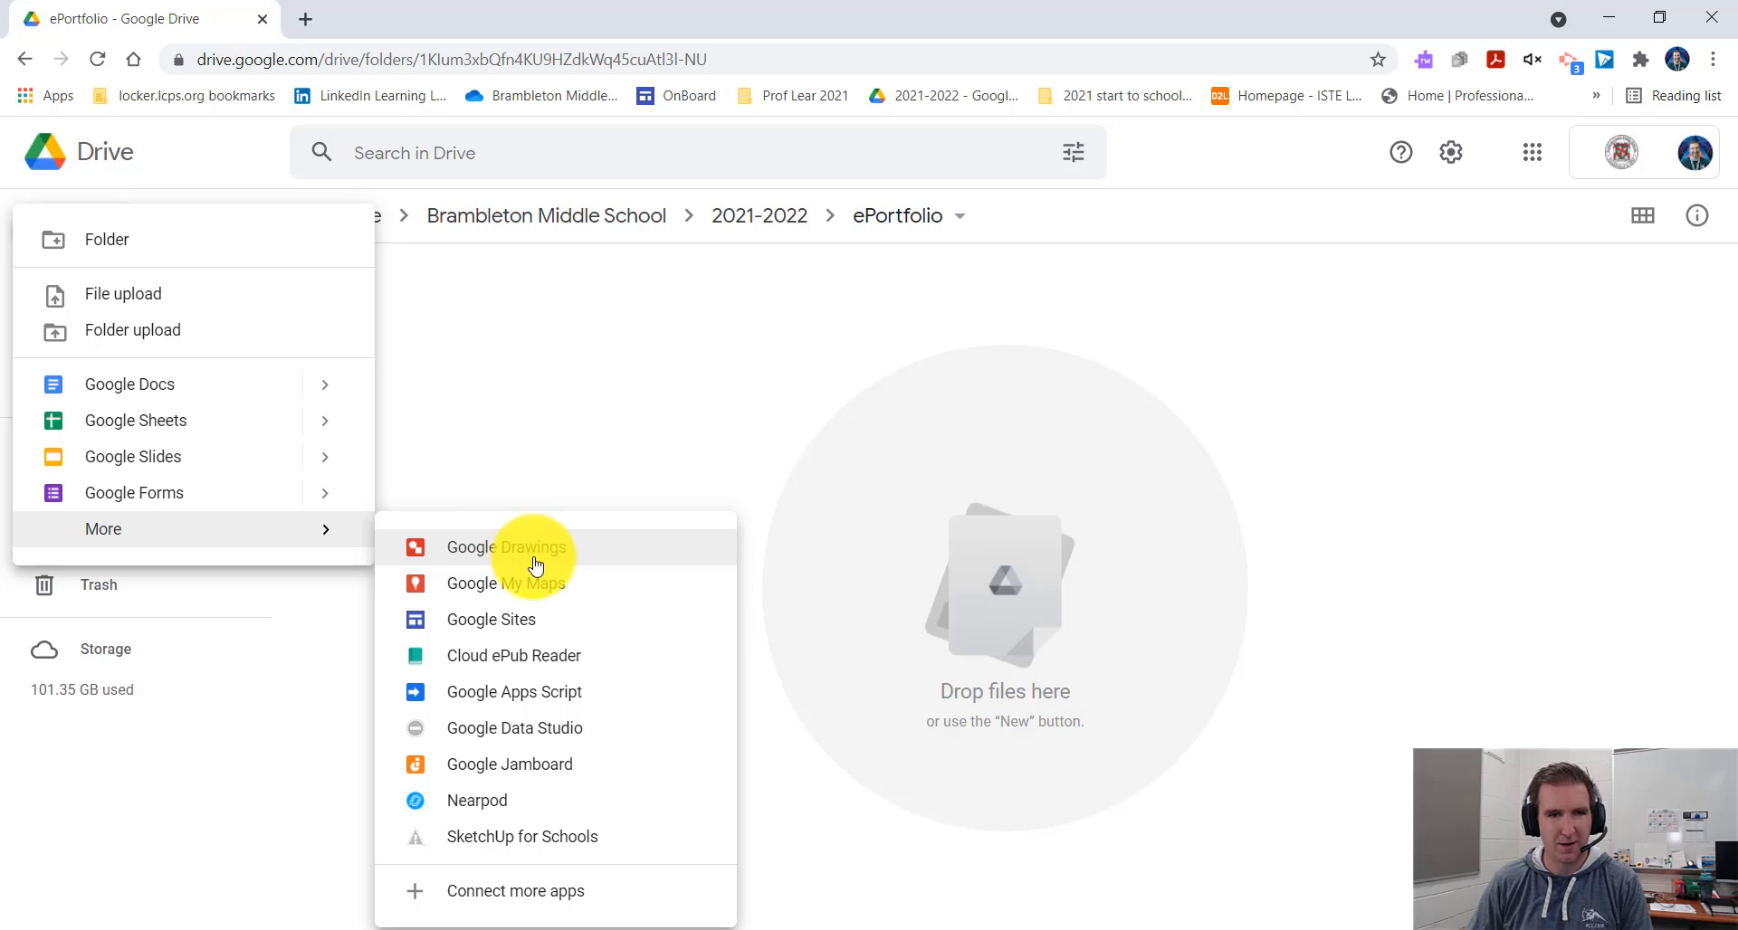
left_click(547, 626)
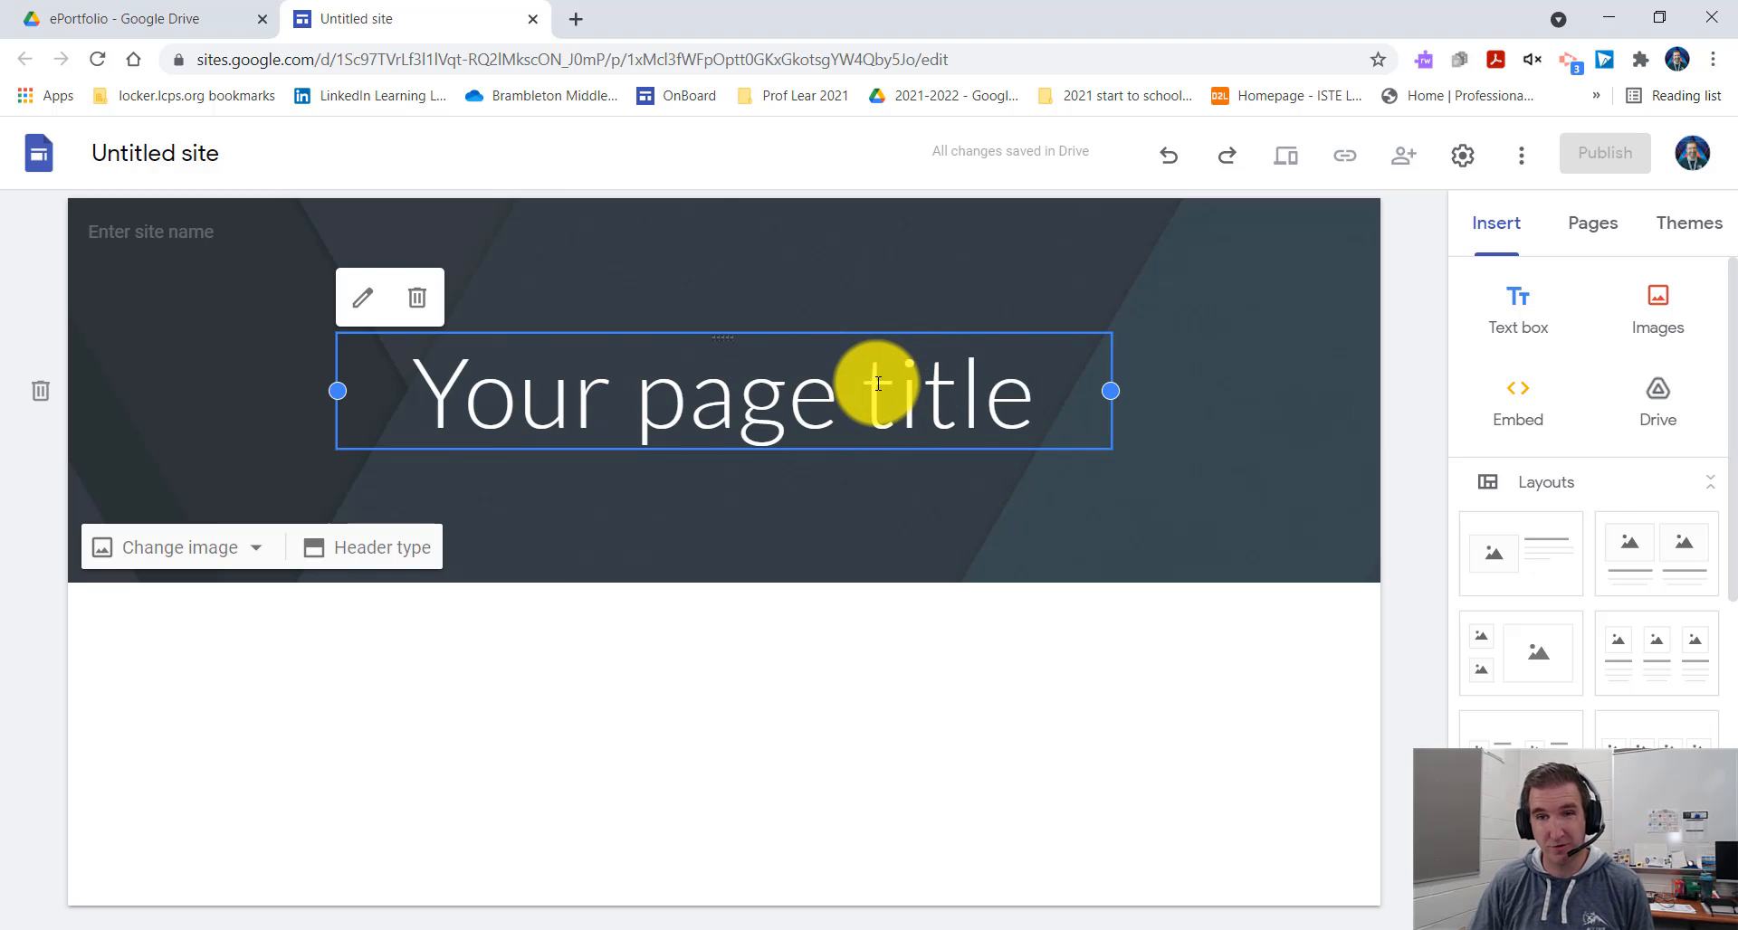
Replace the placeholder page title in the header with "YOUR NAME".
double_click(517, 420)
left_click(514, 415)
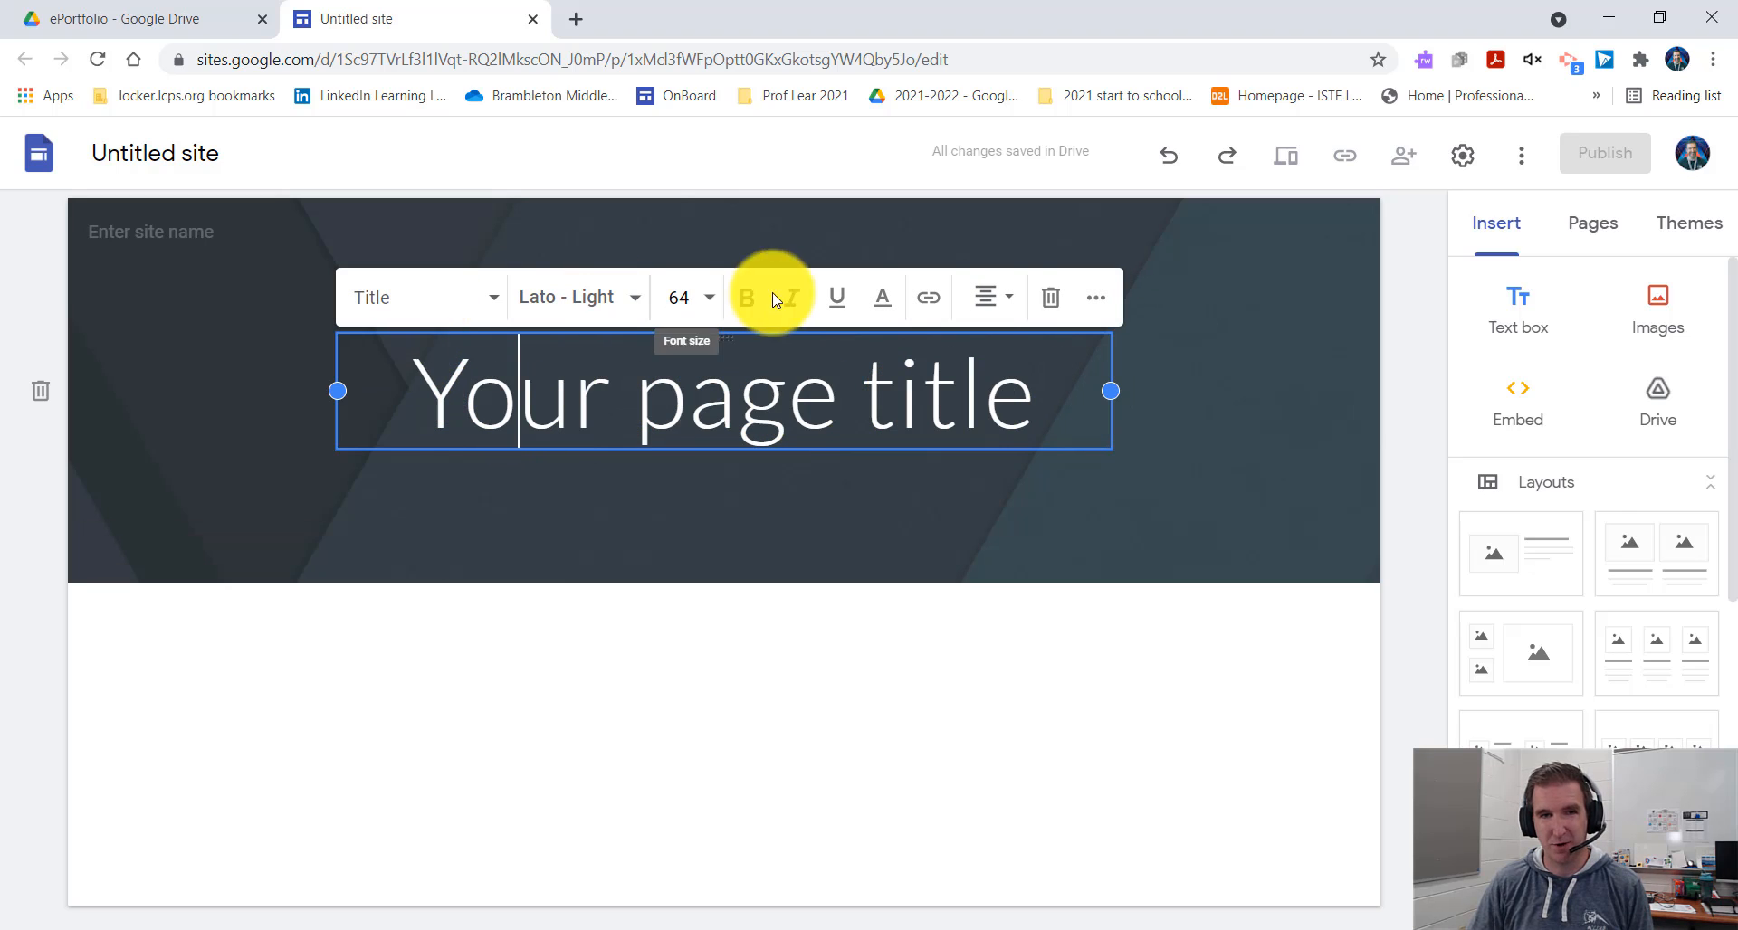
left_click(427, 402)
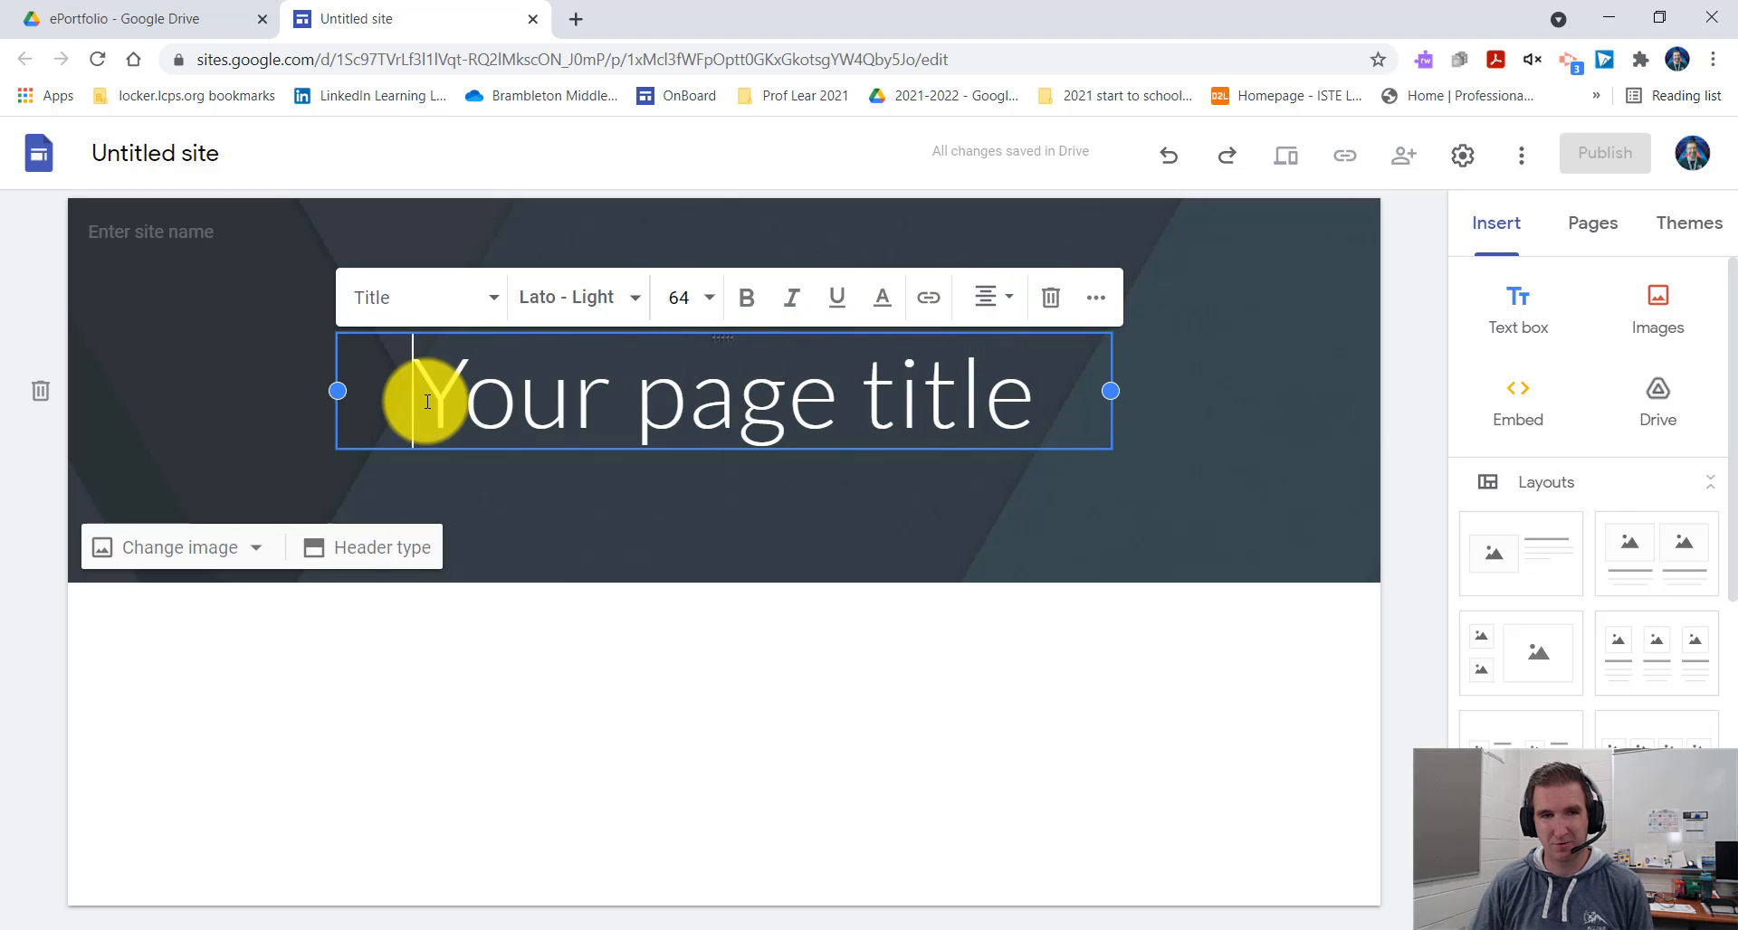
left_click_drag(427, 402, 1032, 445)
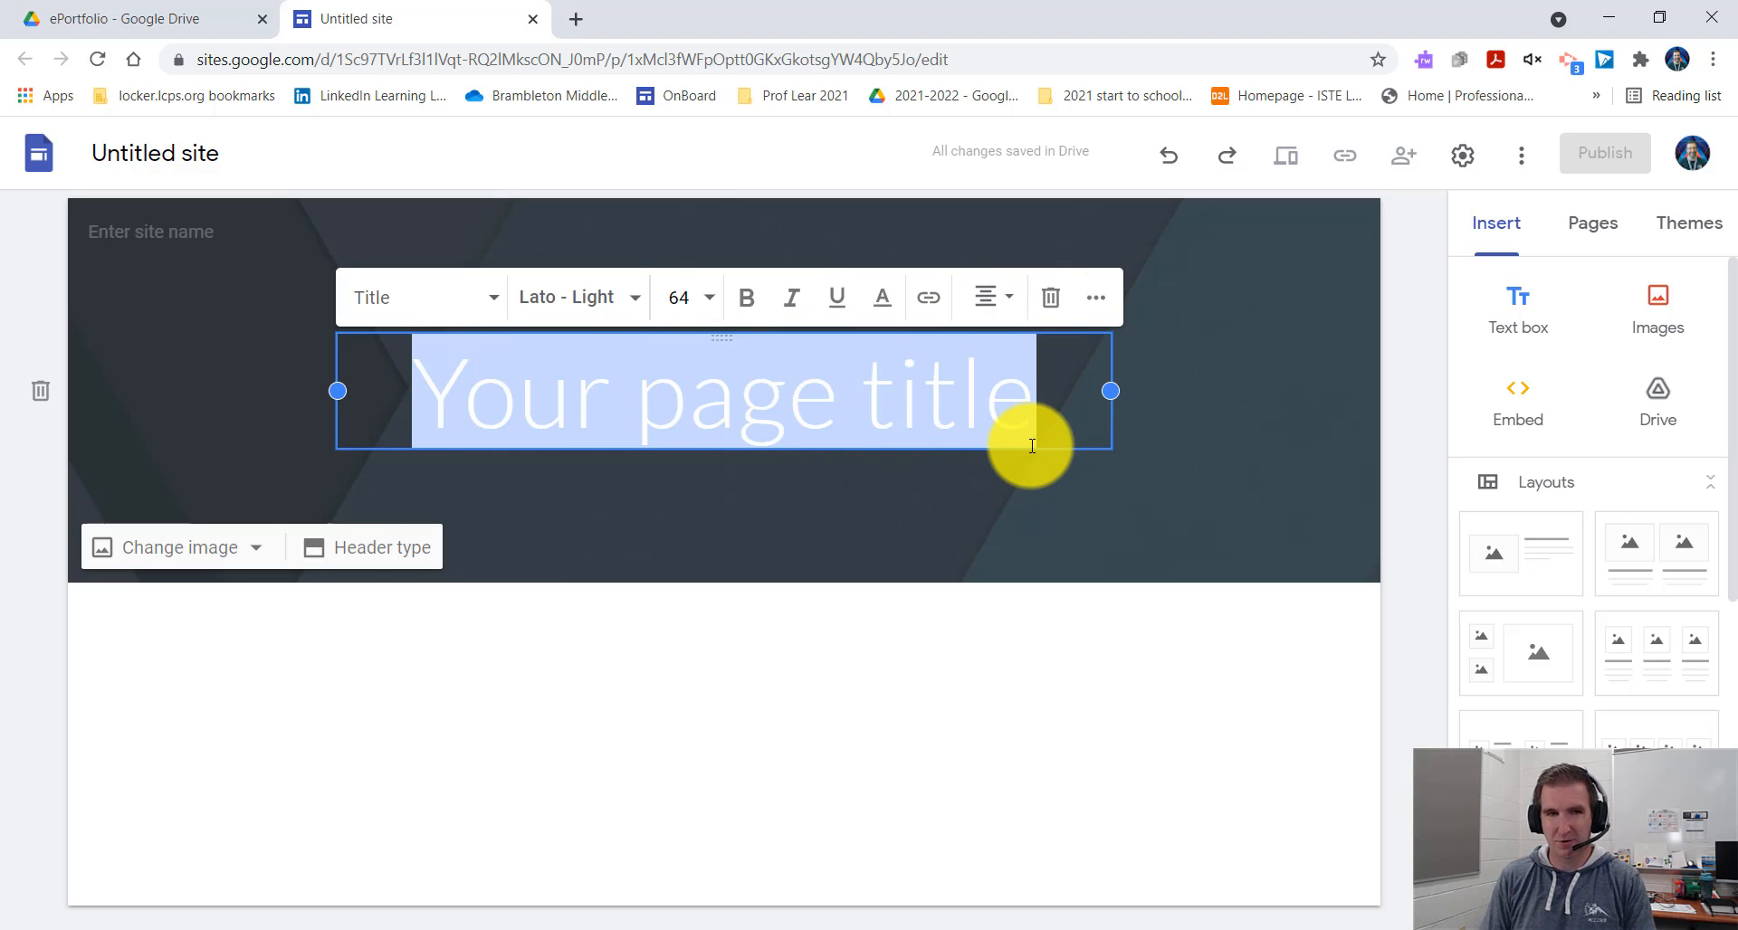
type("YOUR NAME")
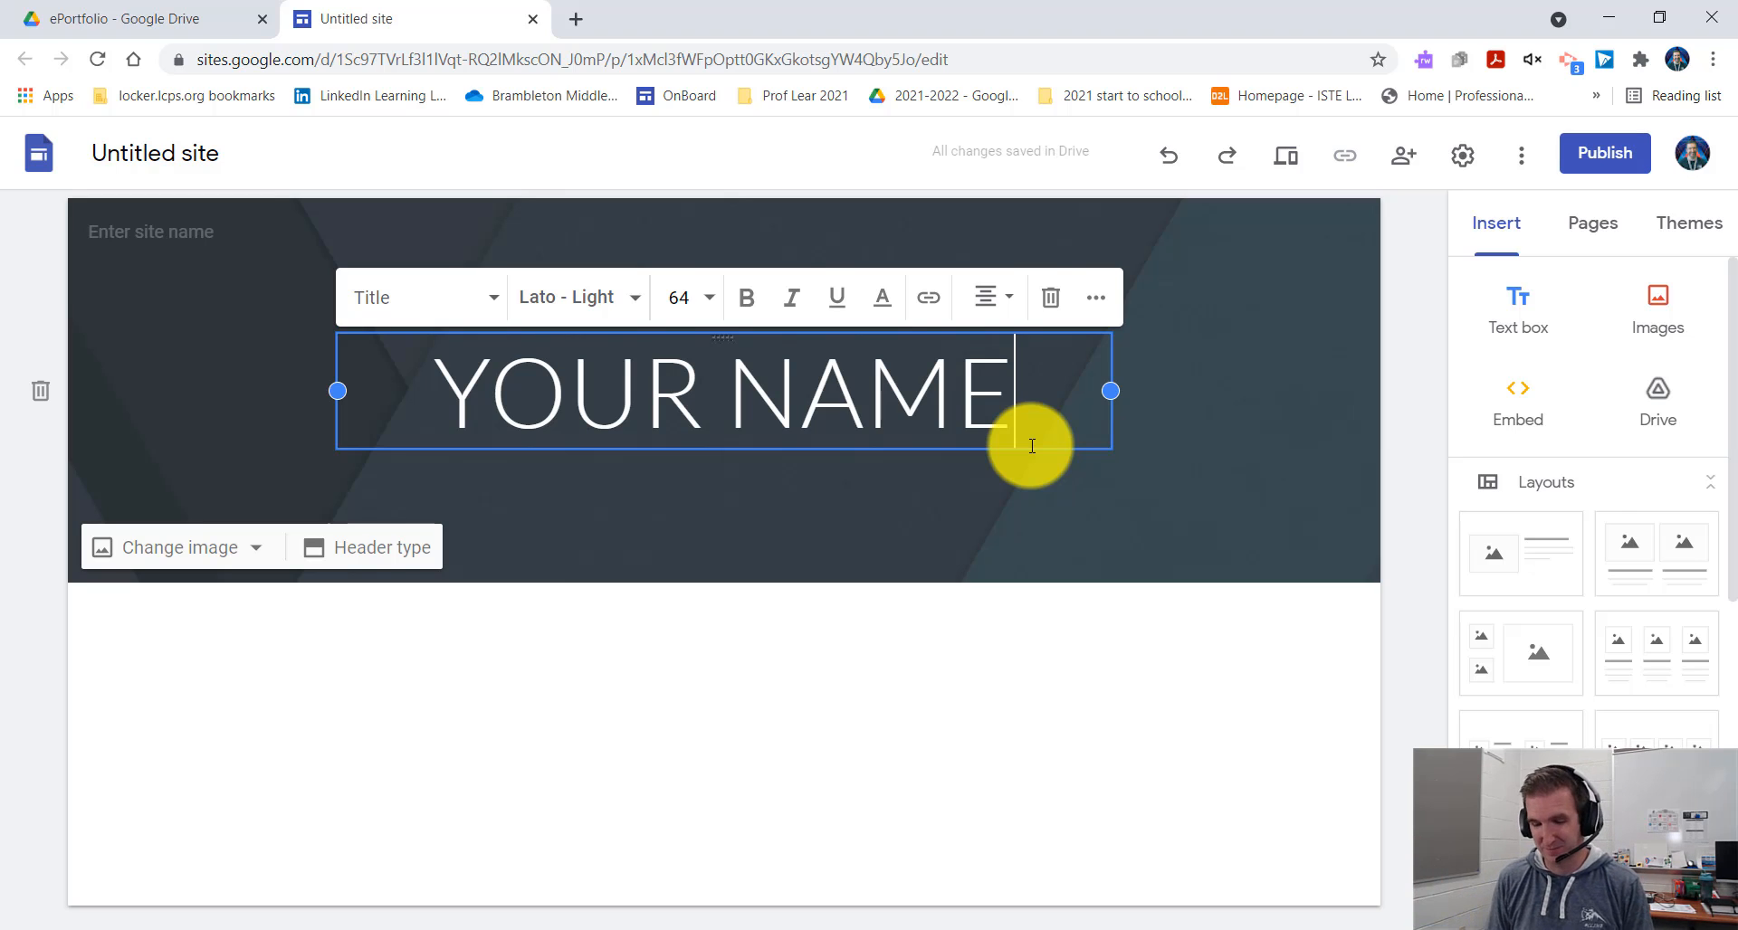
Add a centred second line reading "Your Learning Journey" below the page title.
key("Return")
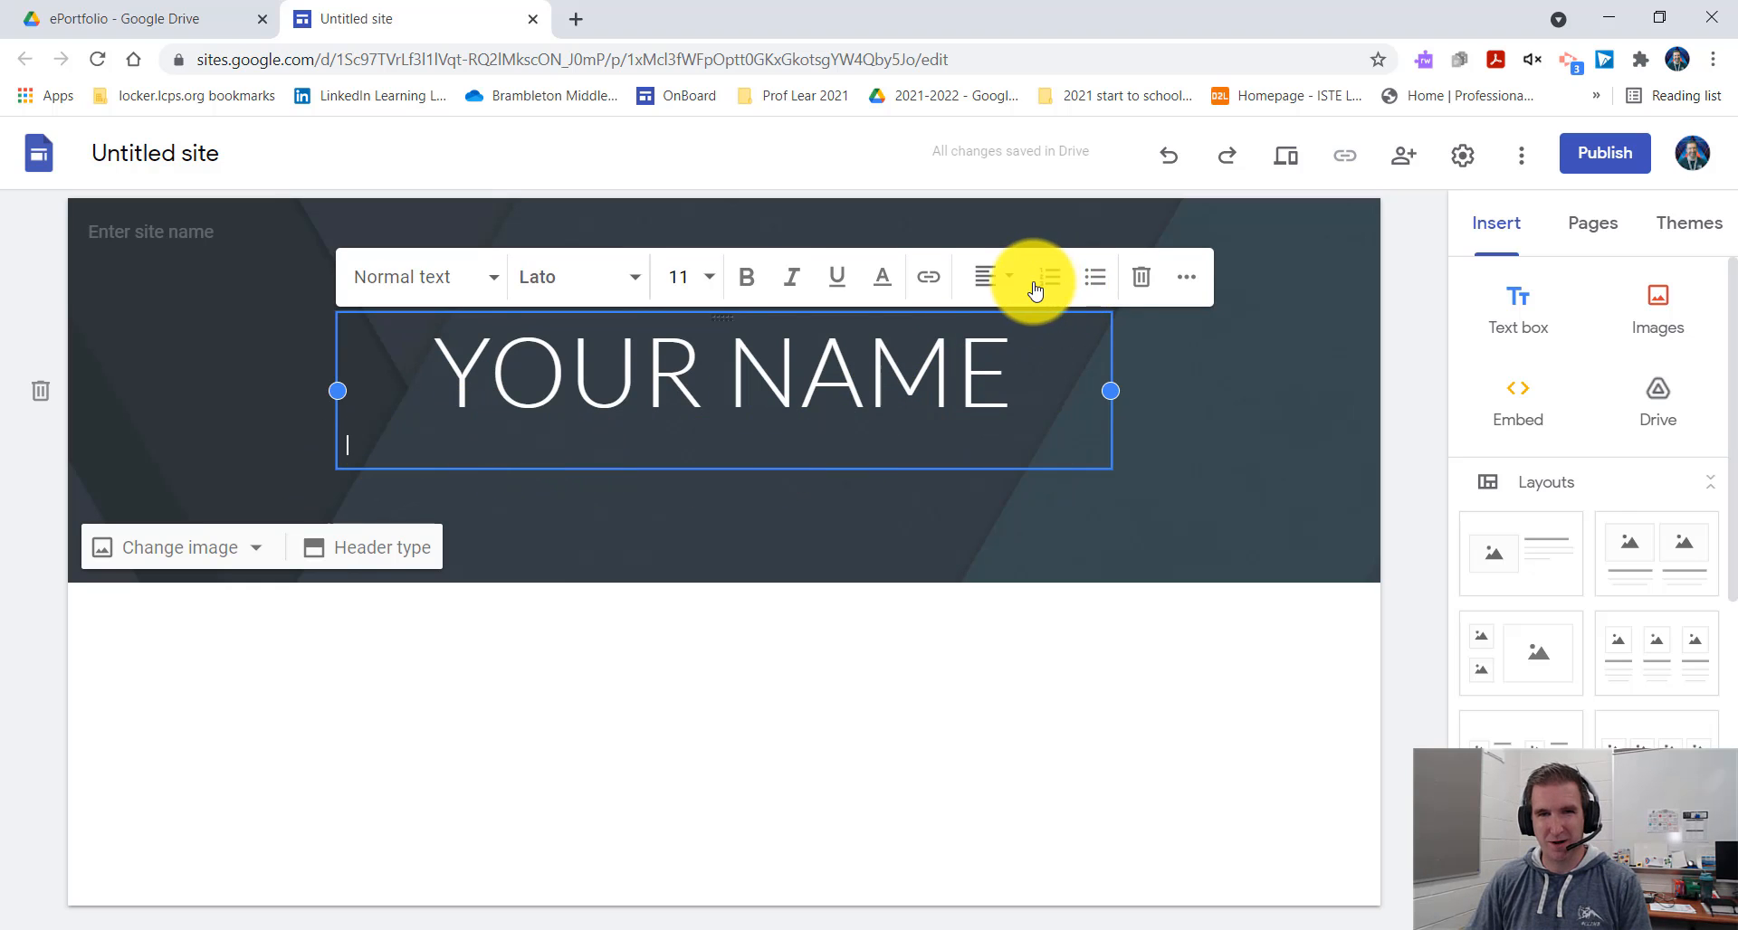
left_click(1005, 278)
left_click(1007, 345)
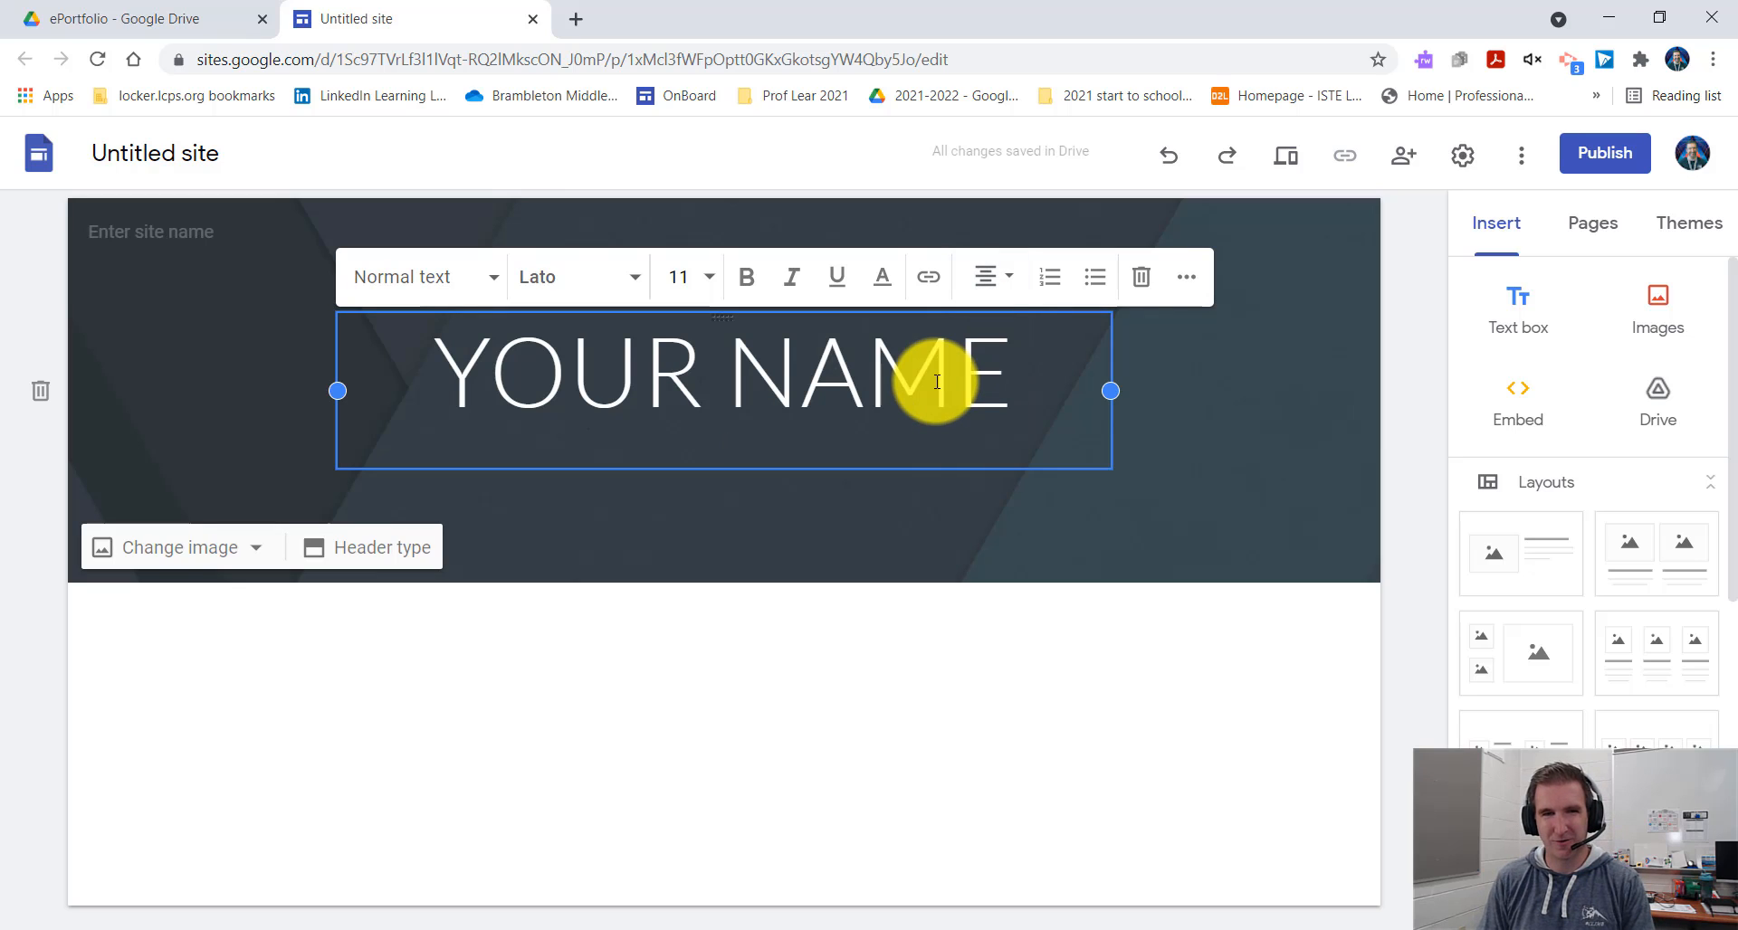
type("Your Learning")
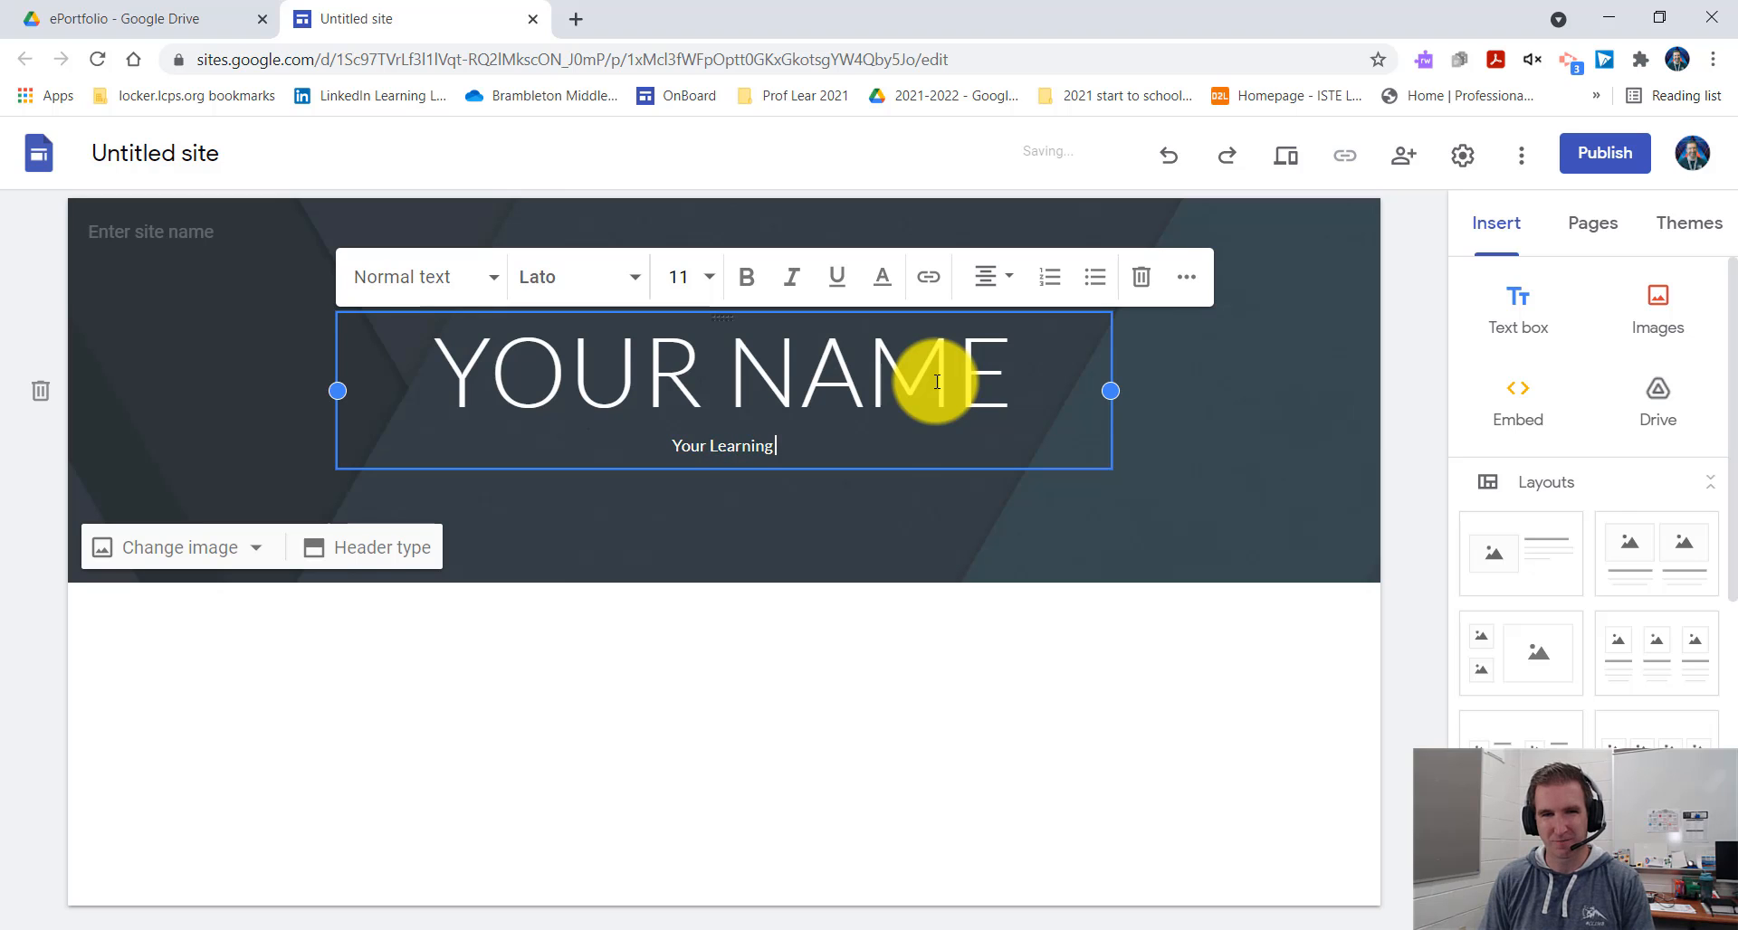
type(" Journey")
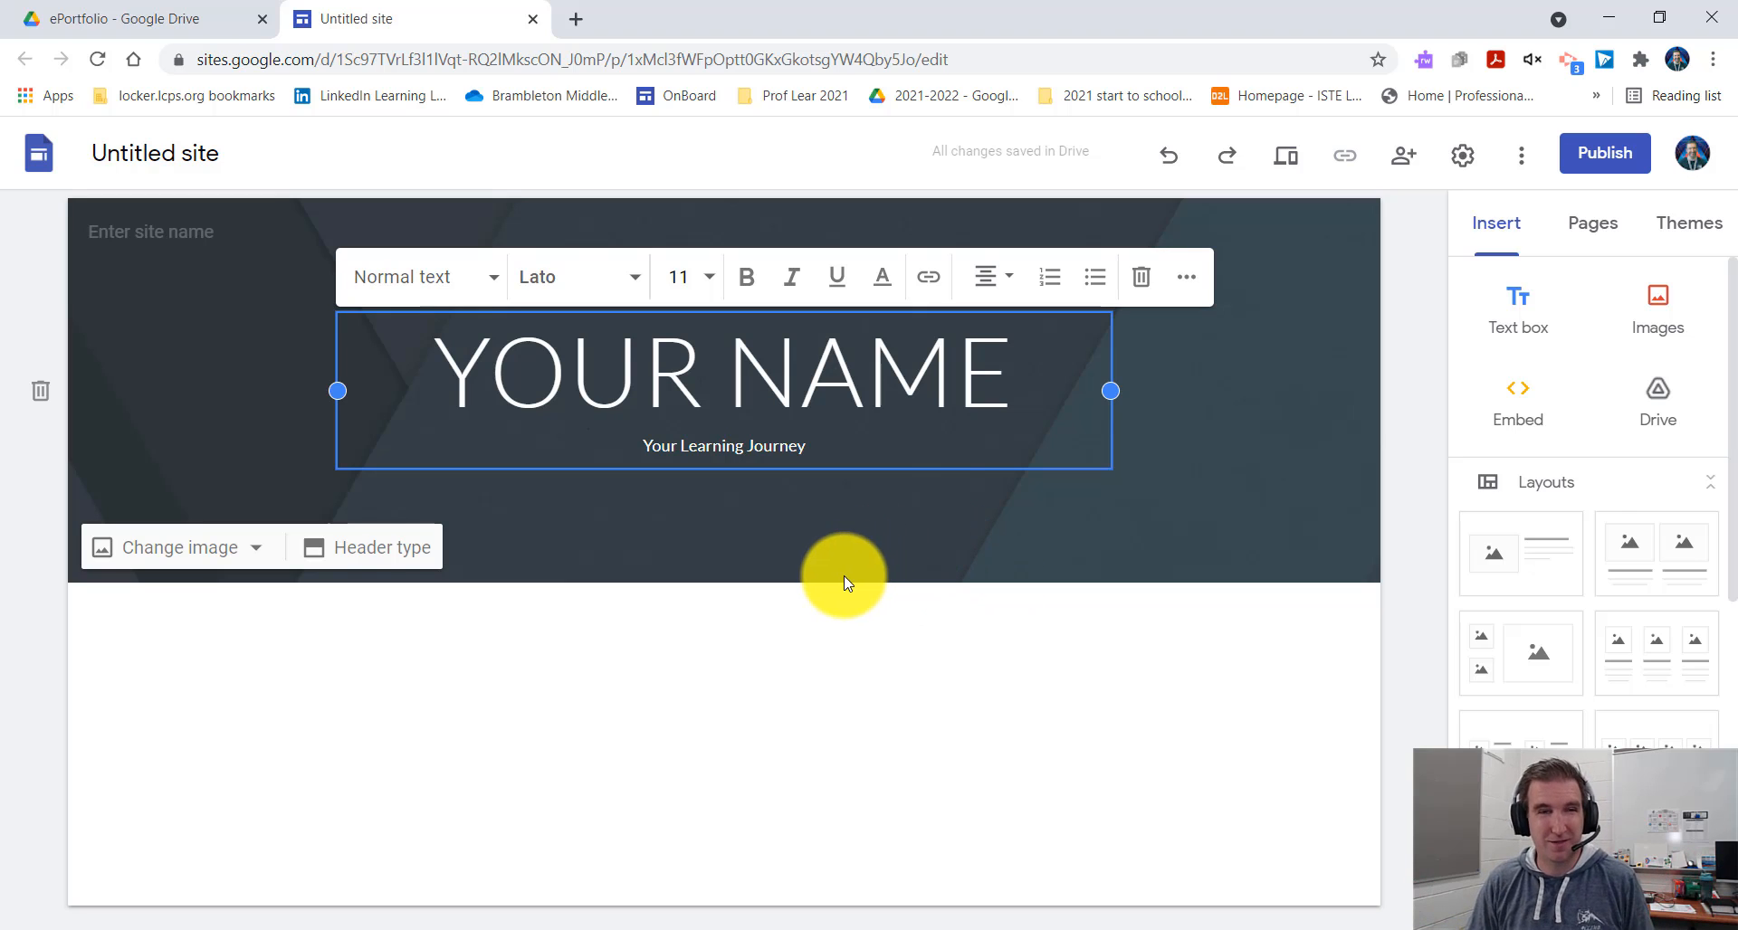
Rename the site document as "LAST NAME ePortfolio" and apply the same text as the site name in the header.
left_click(166, 156)
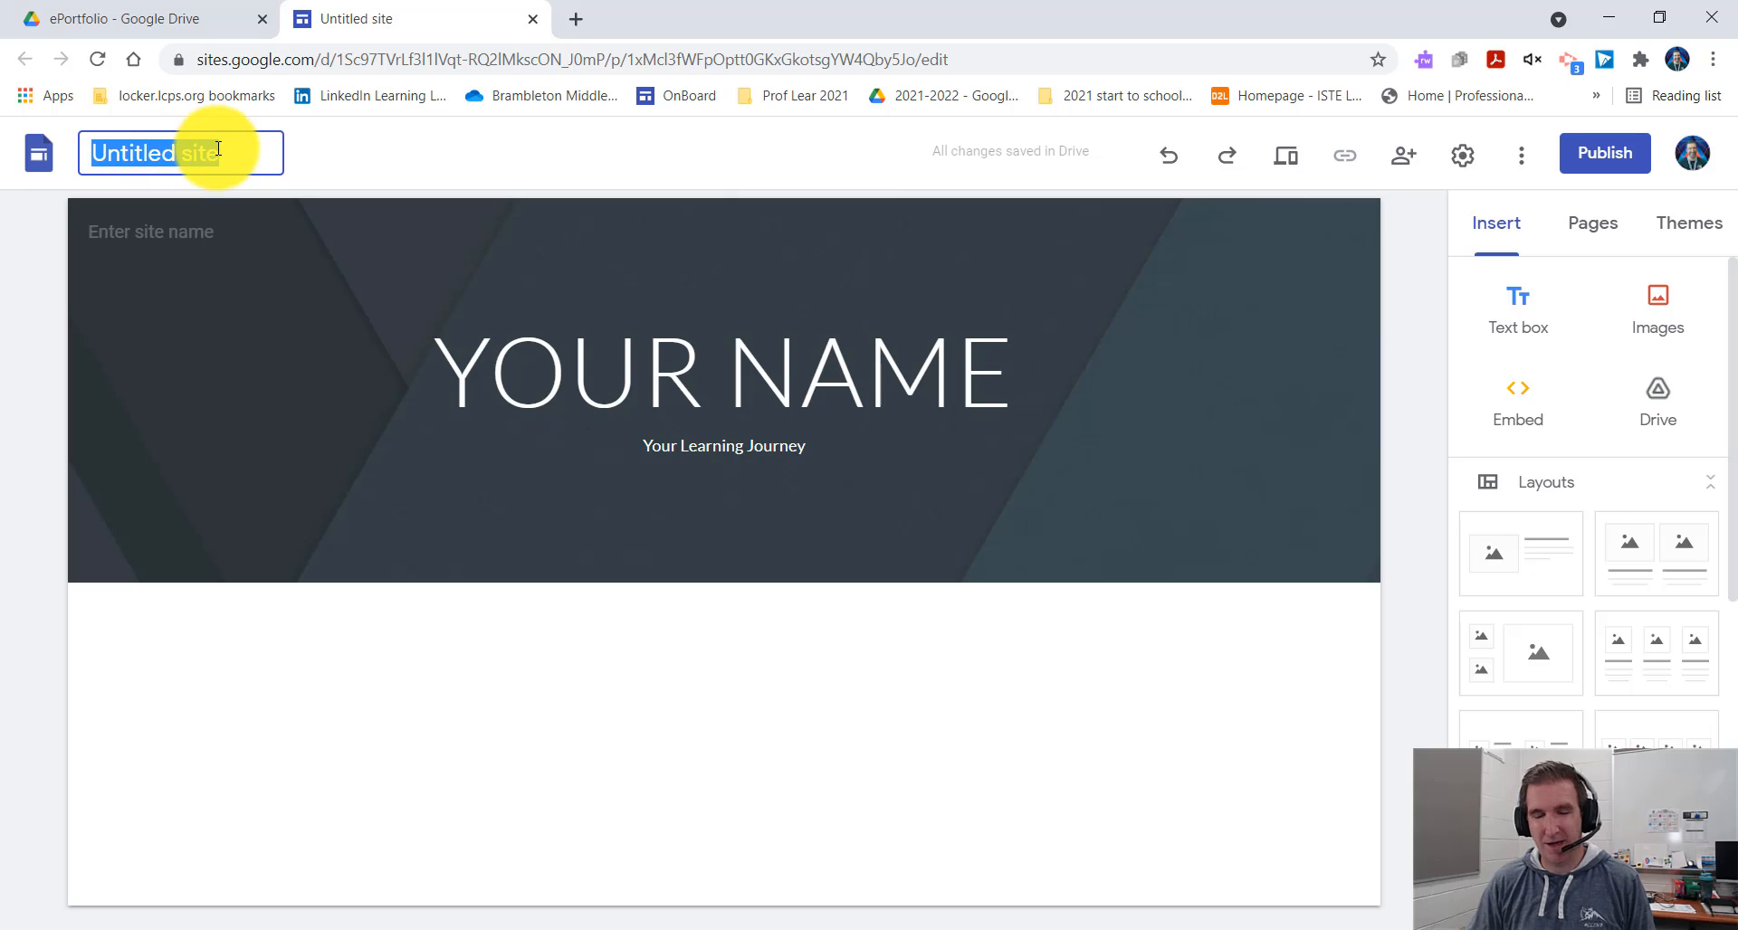
type("L")
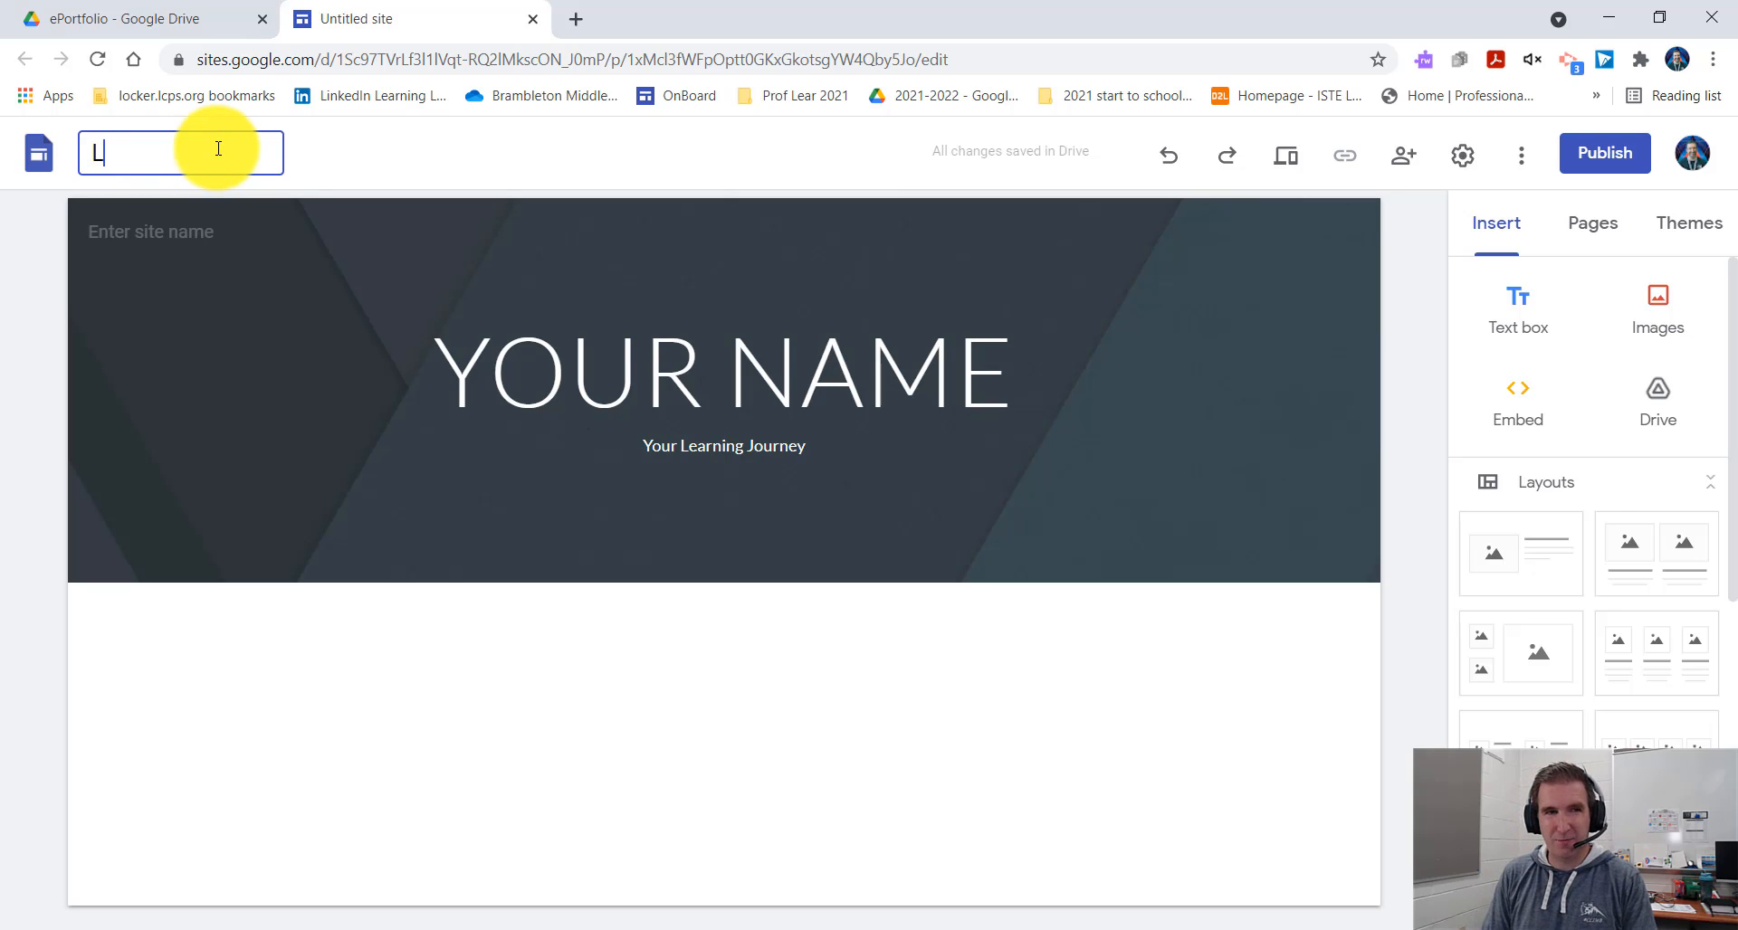
type("AST NAME")
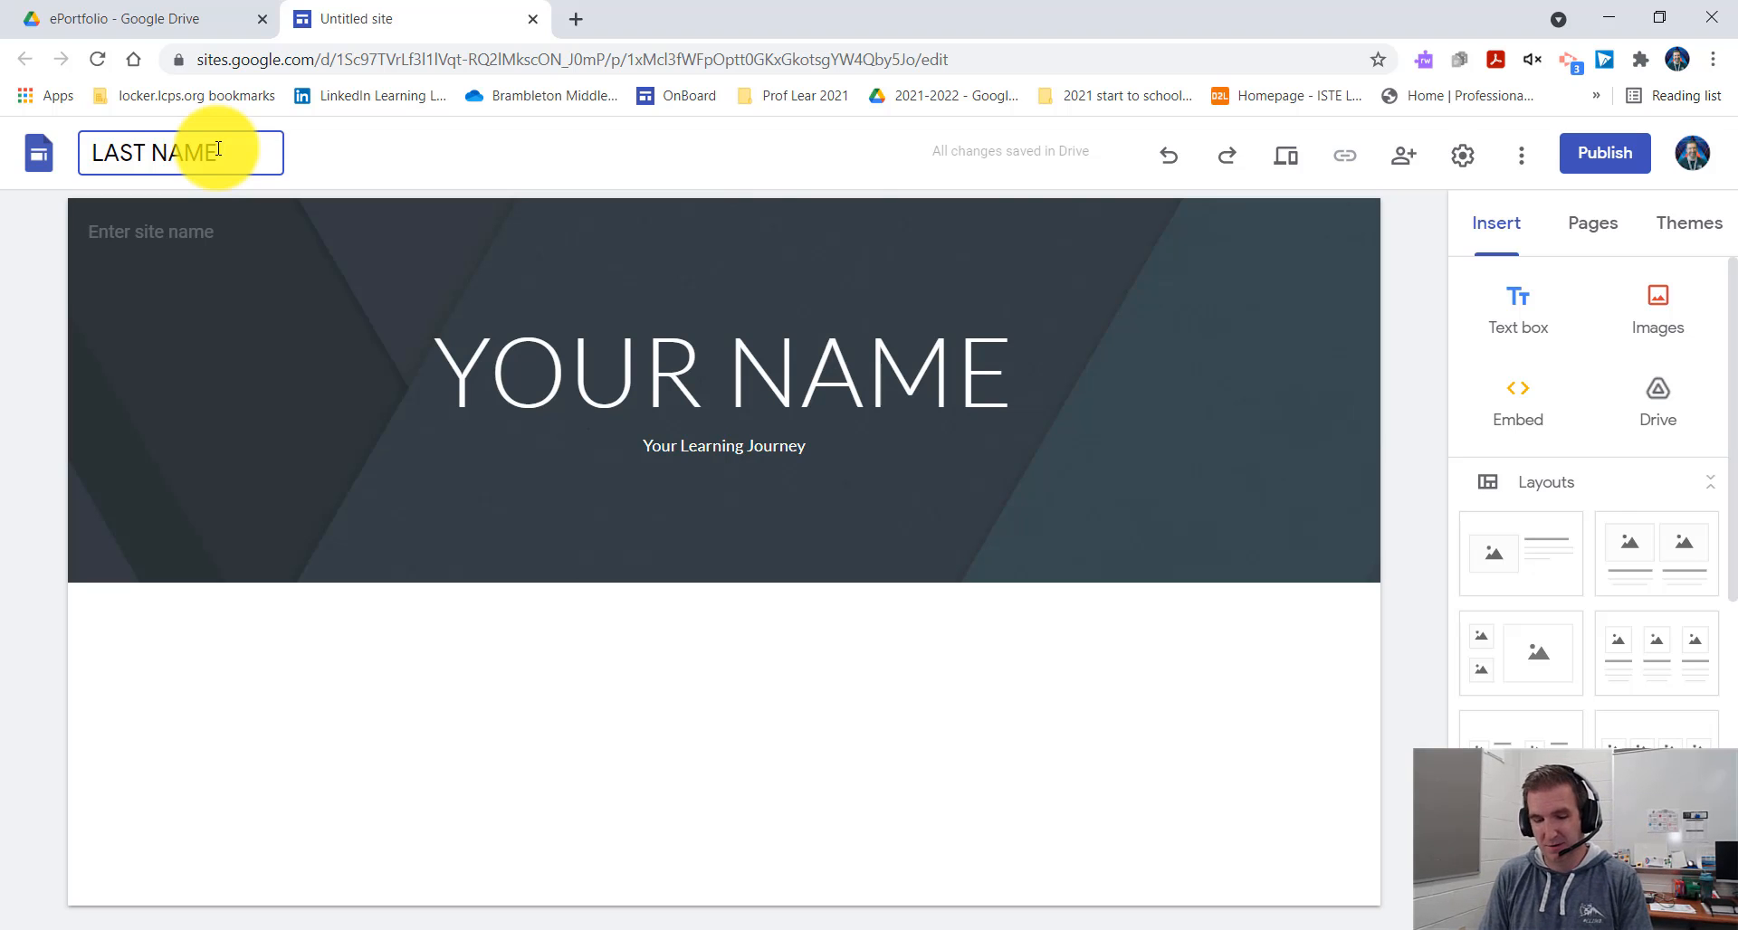
type("ePo")
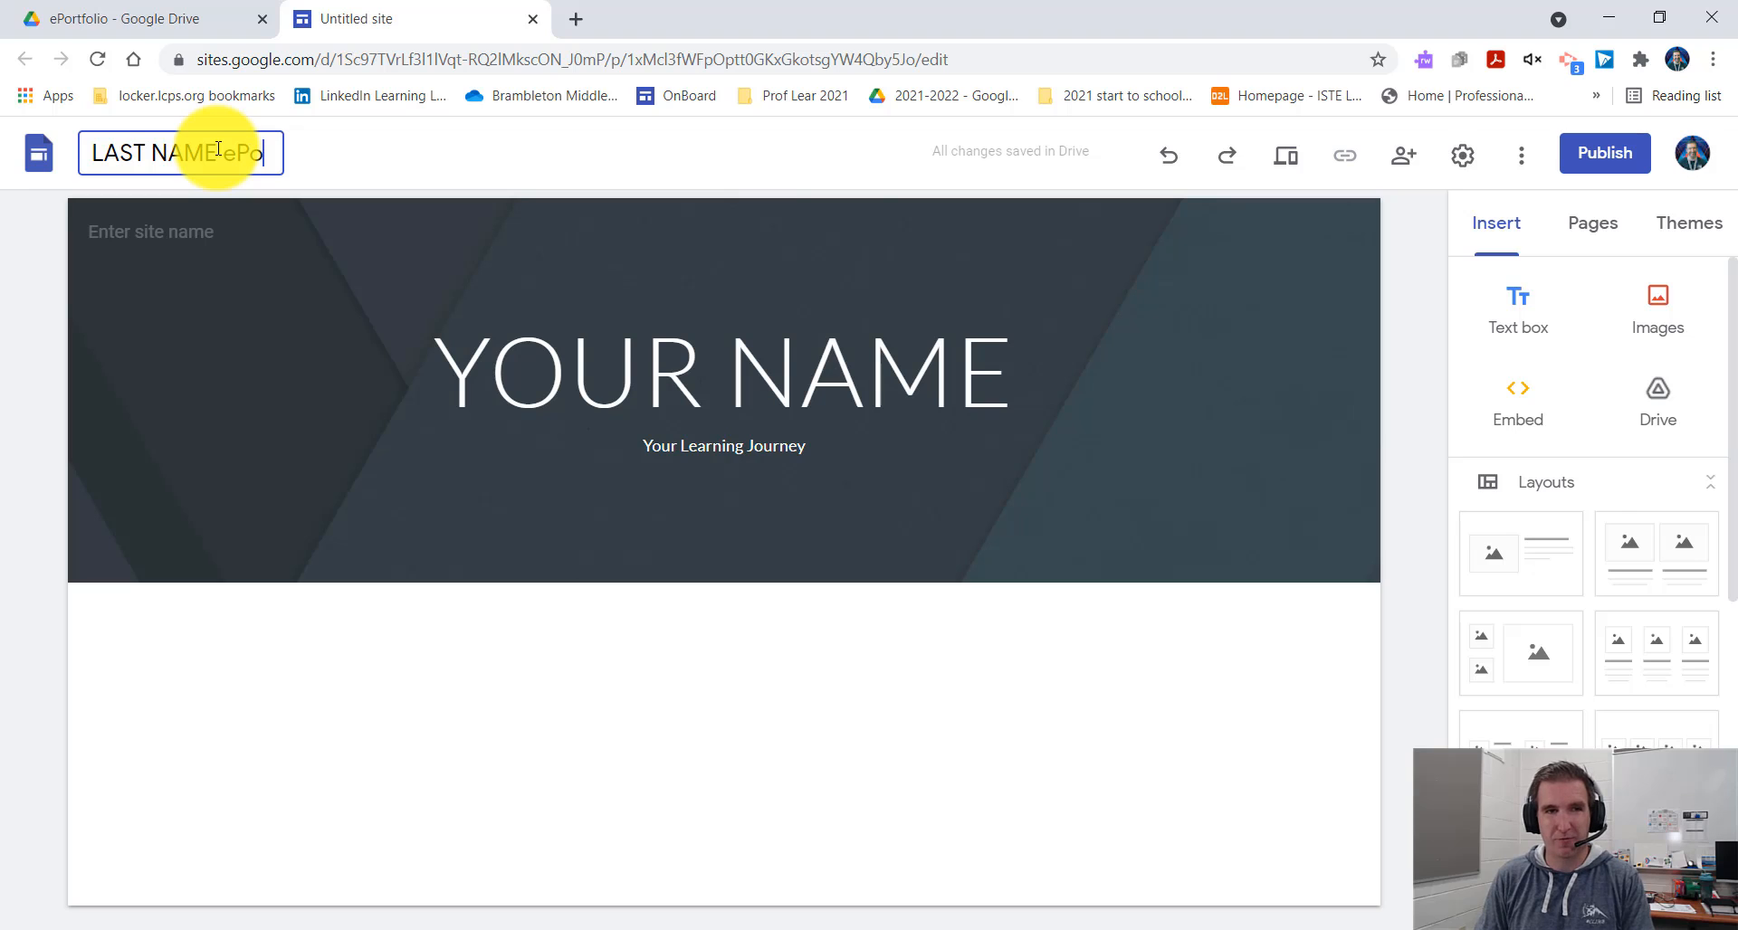
type("rtfolio")
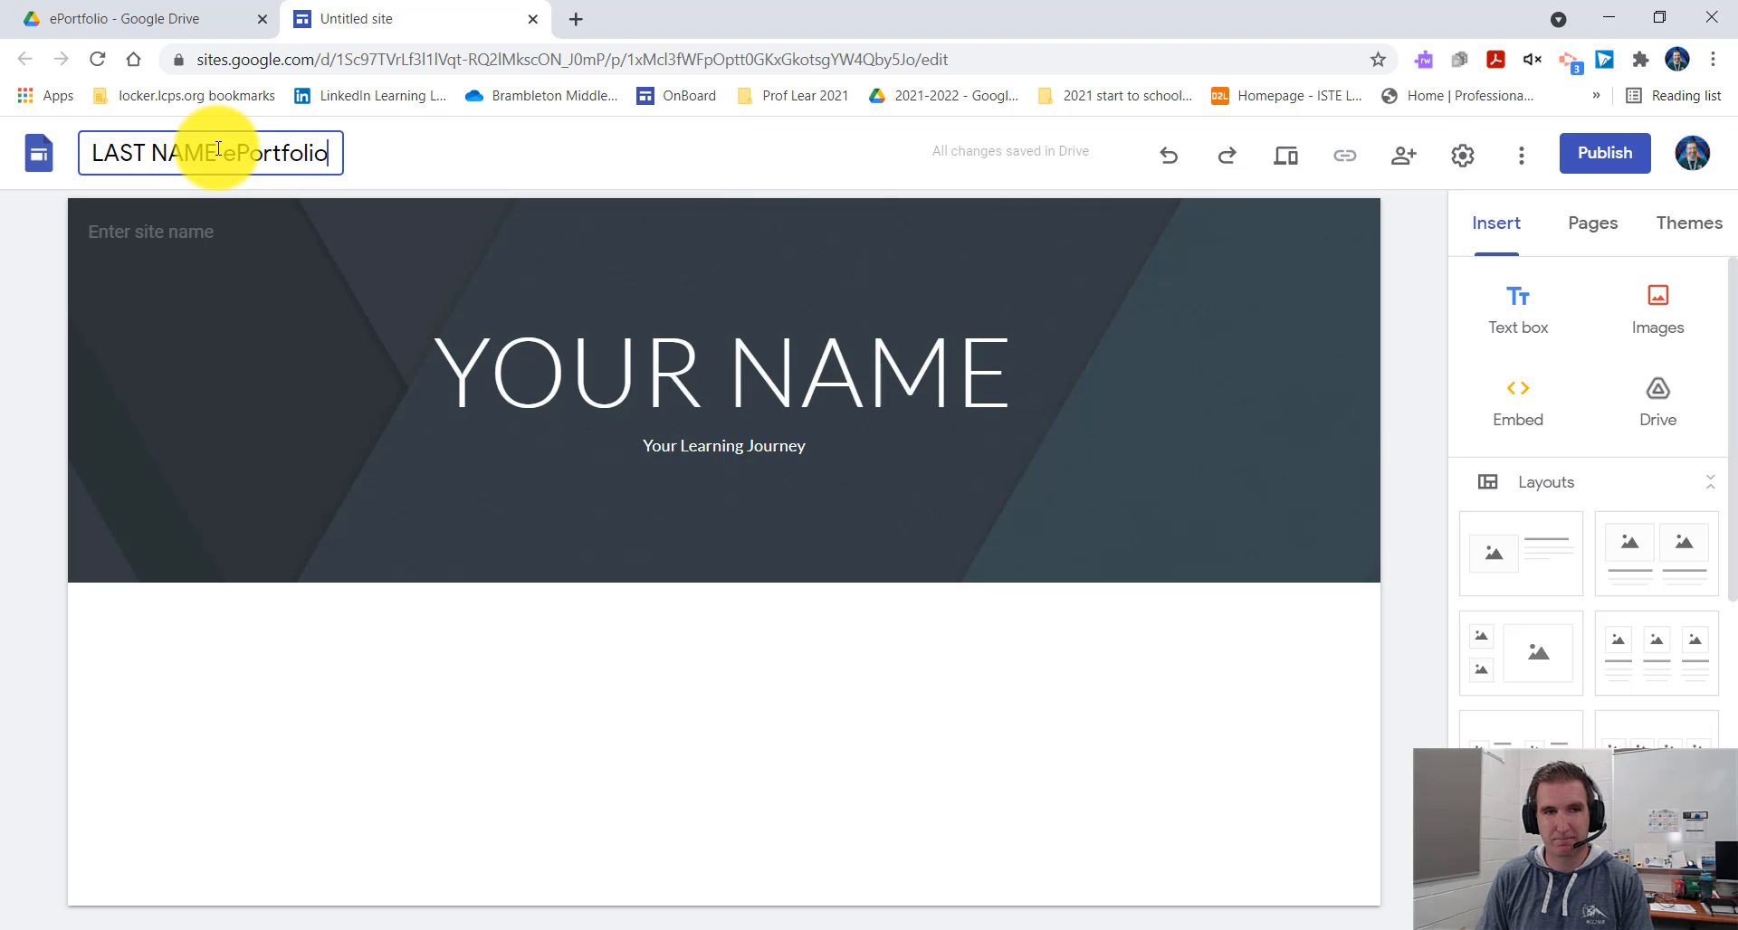
left_click(217, 149)
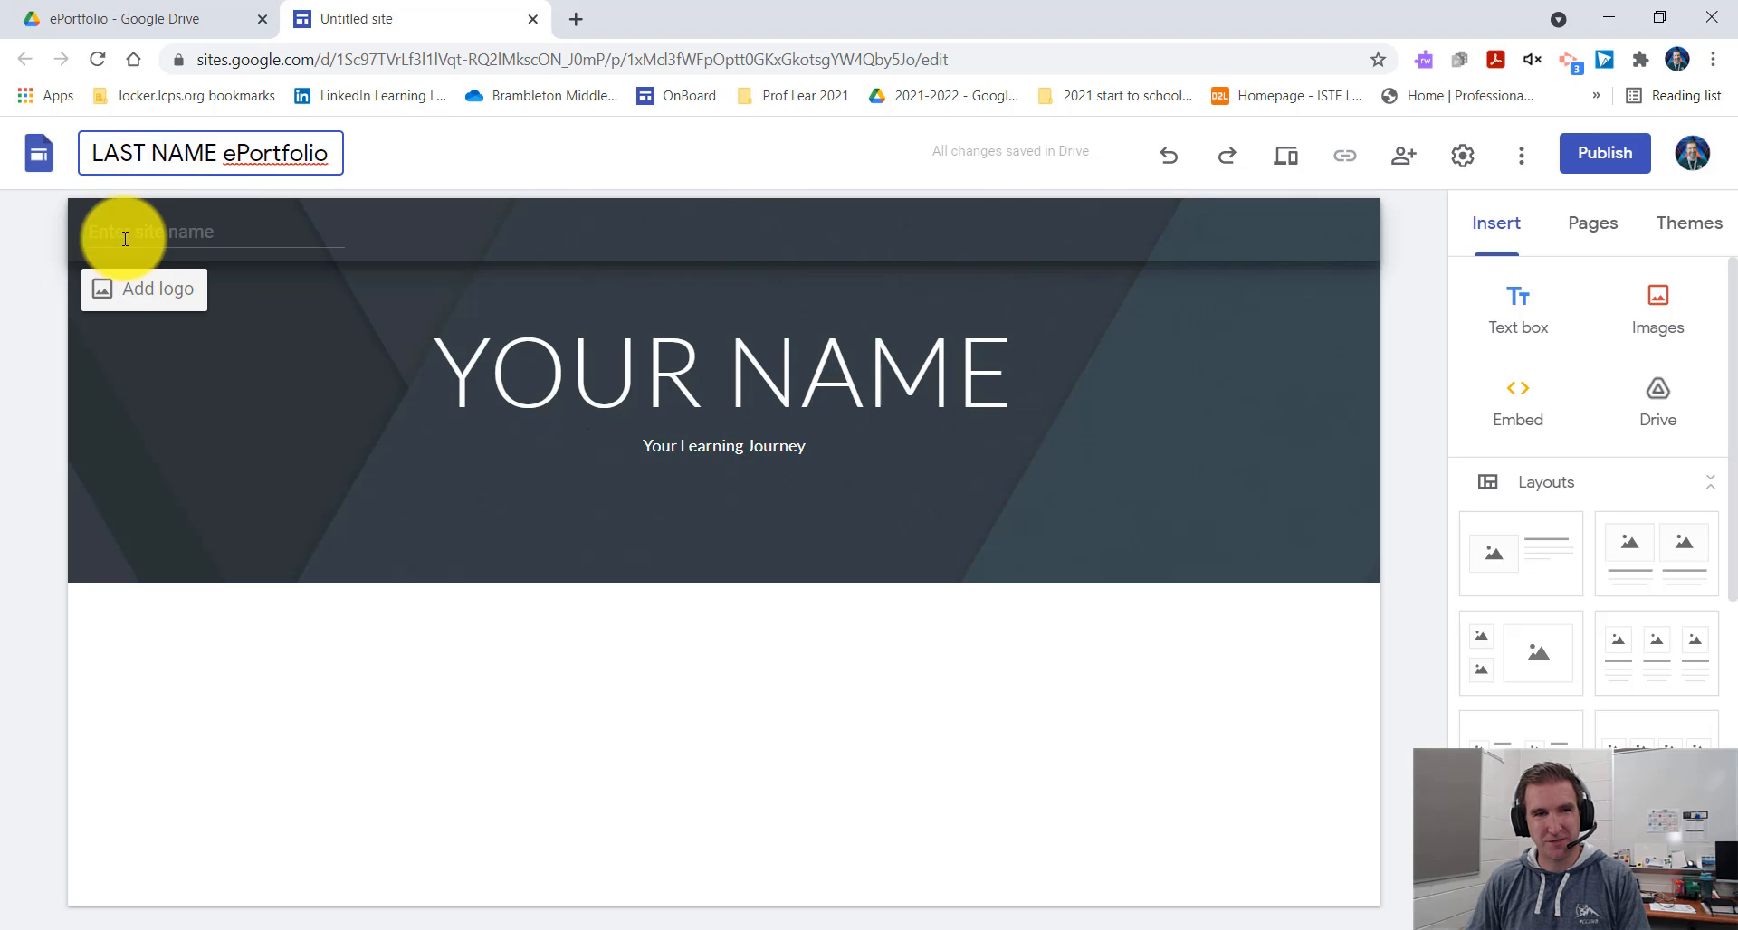
left_click(310, 239)
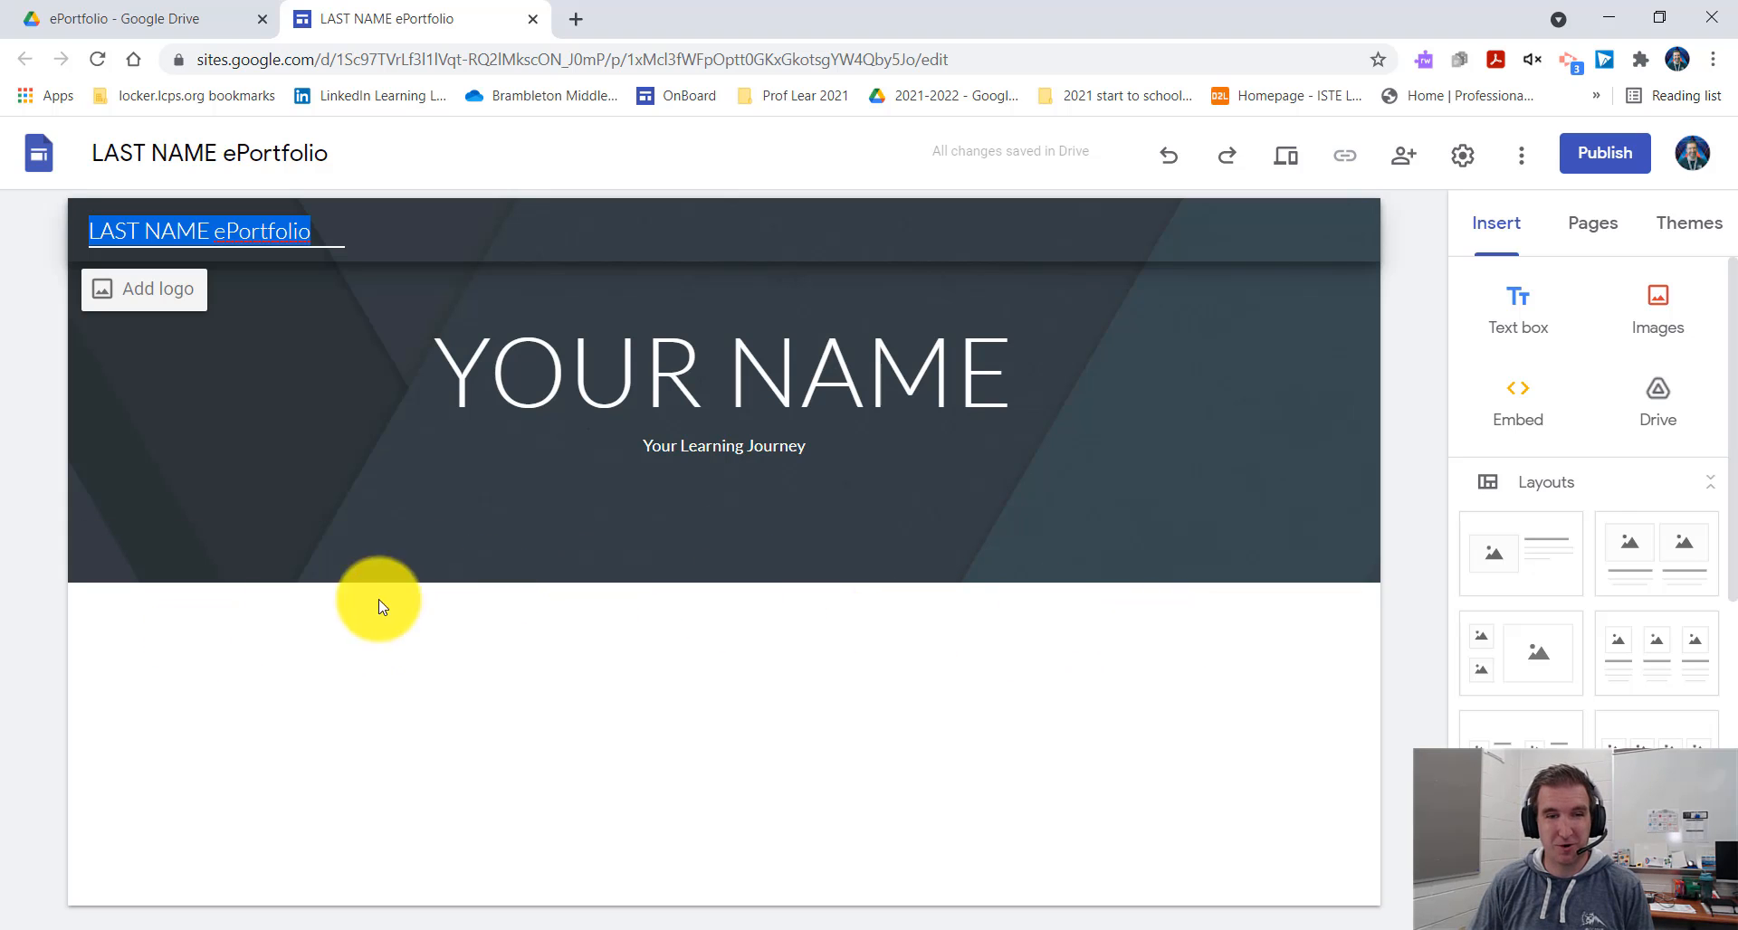
Add a text box below the header reading "Unit 1" and give it the Heading style.
double_click(145, 625)
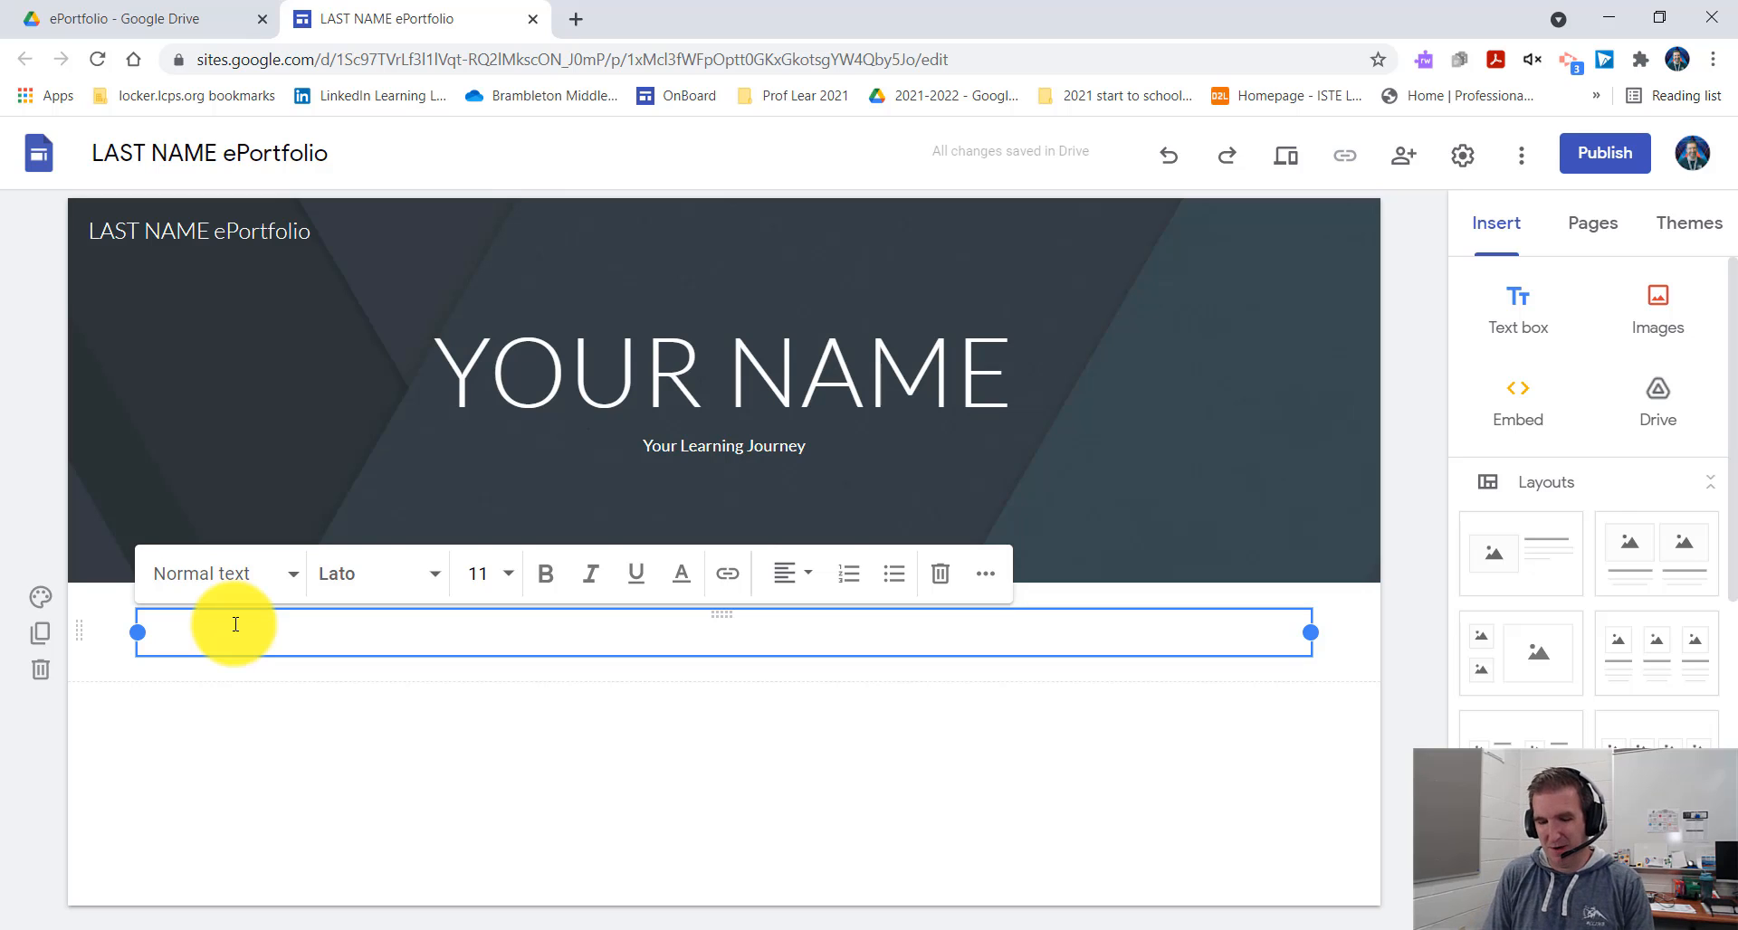
type("Unit 1")
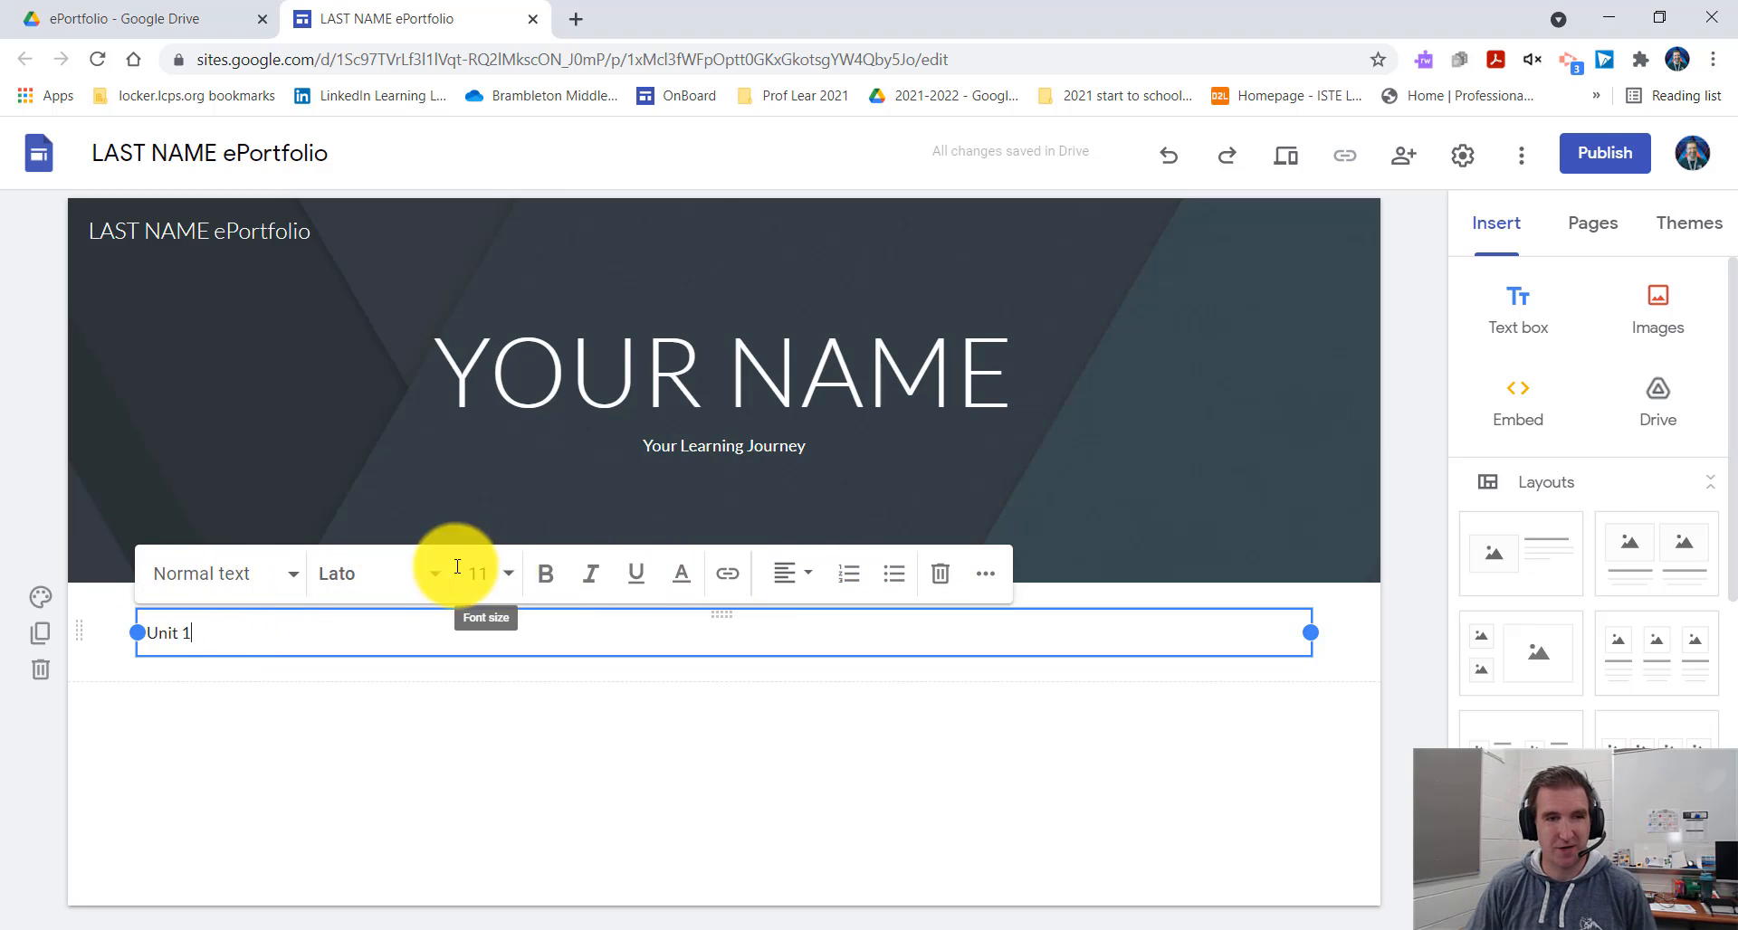
left_click(273, 585)
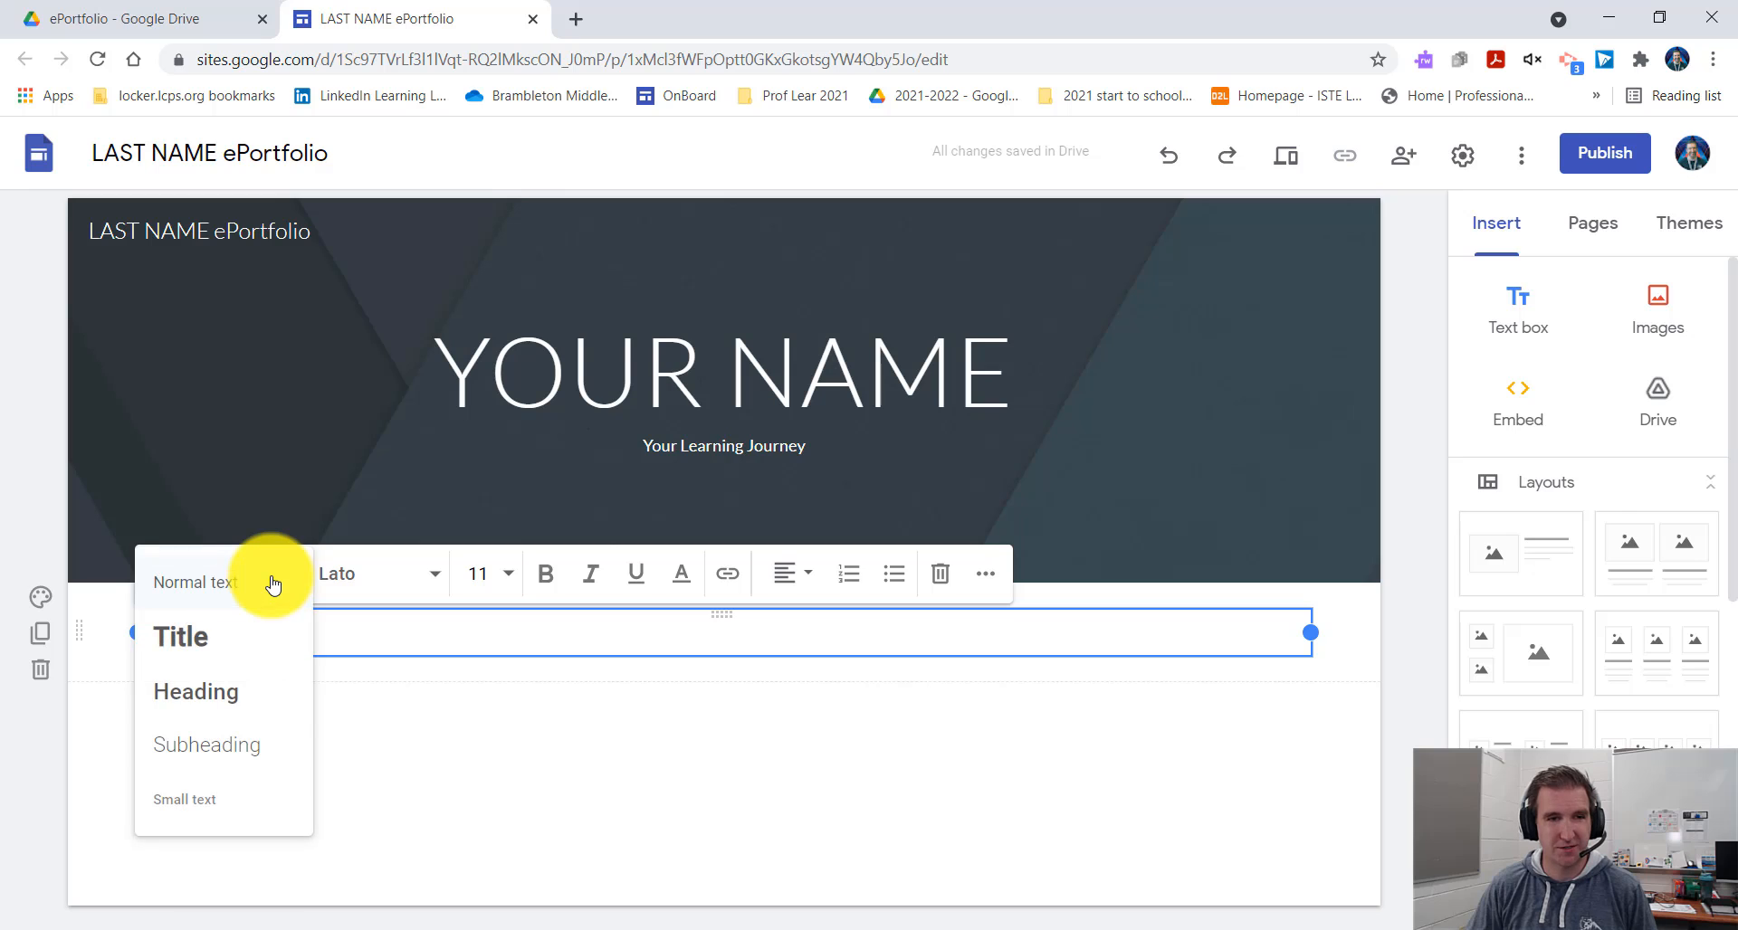
left_click(276, 708)
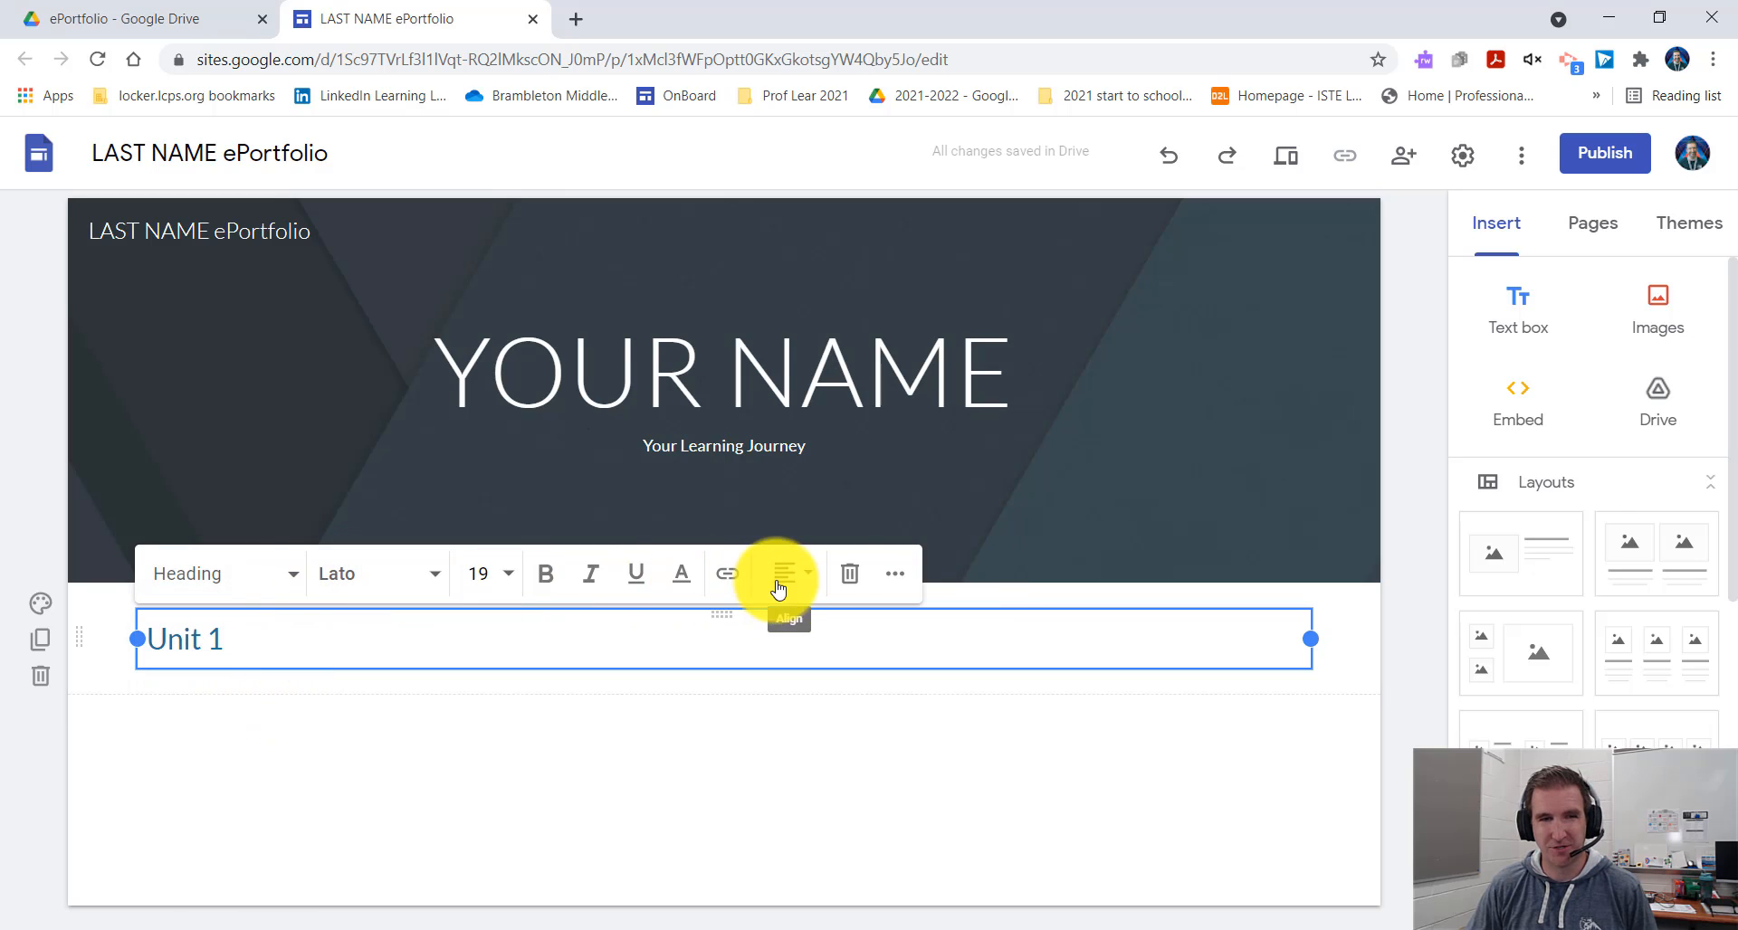
Examine the available fonts and the additional formatting options for the "Unit 1" heading.
left_click(406, 580)
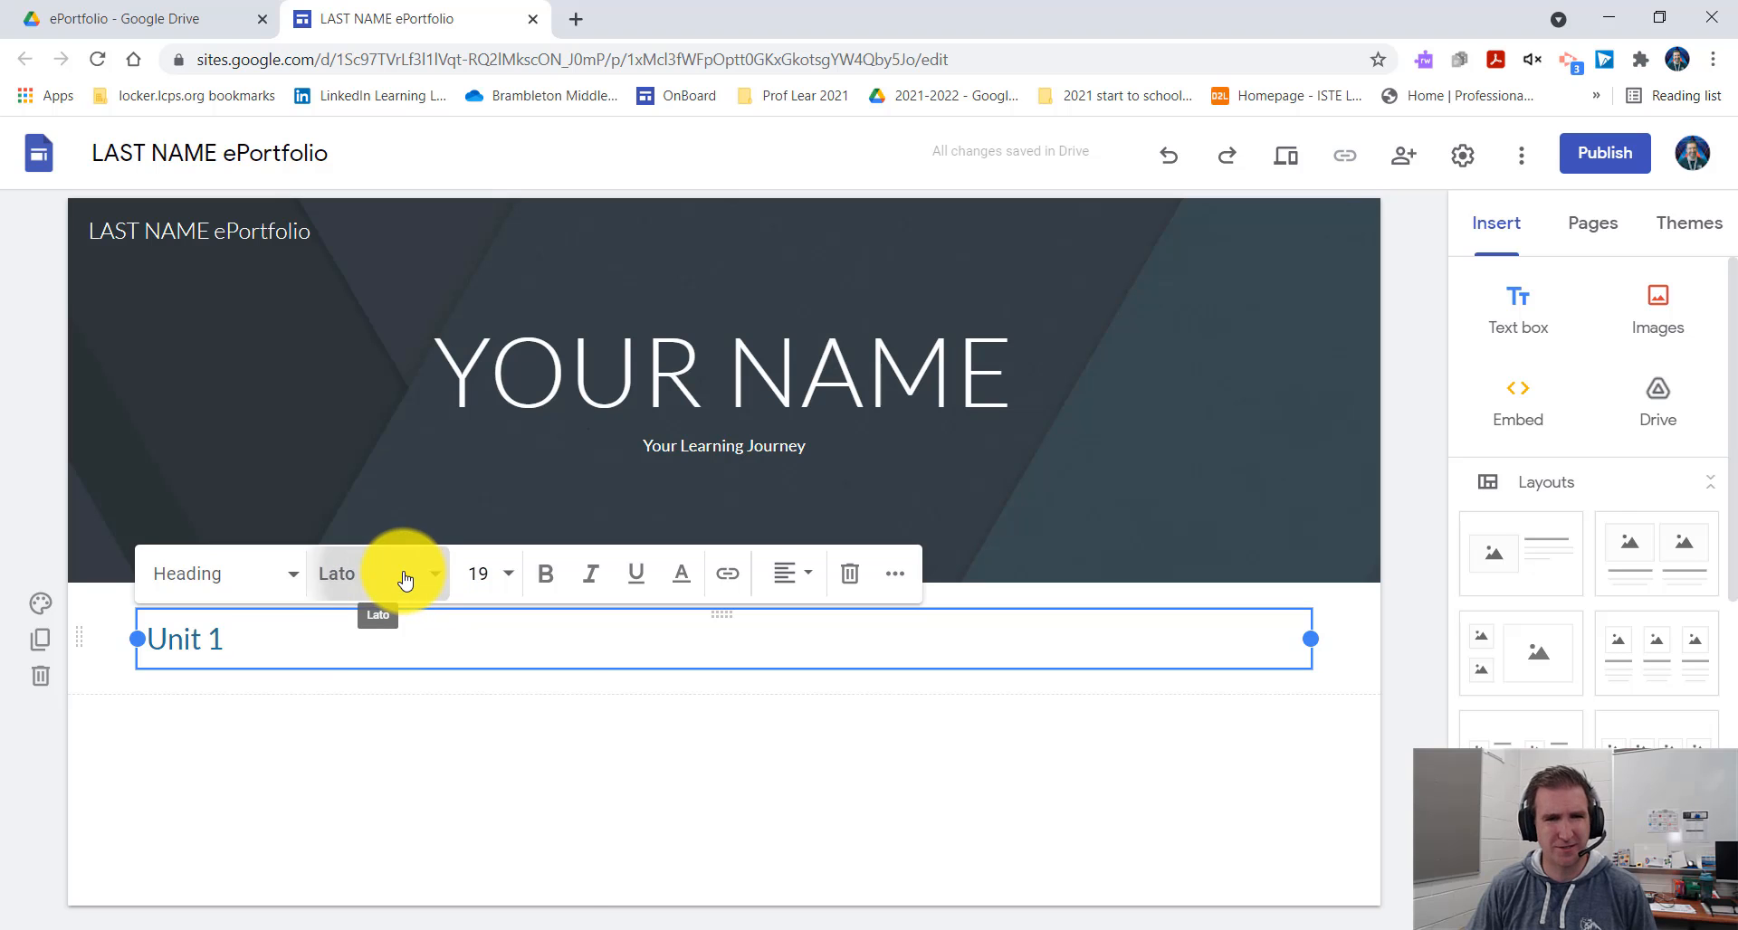
scroll(485, 760, "down", 5)
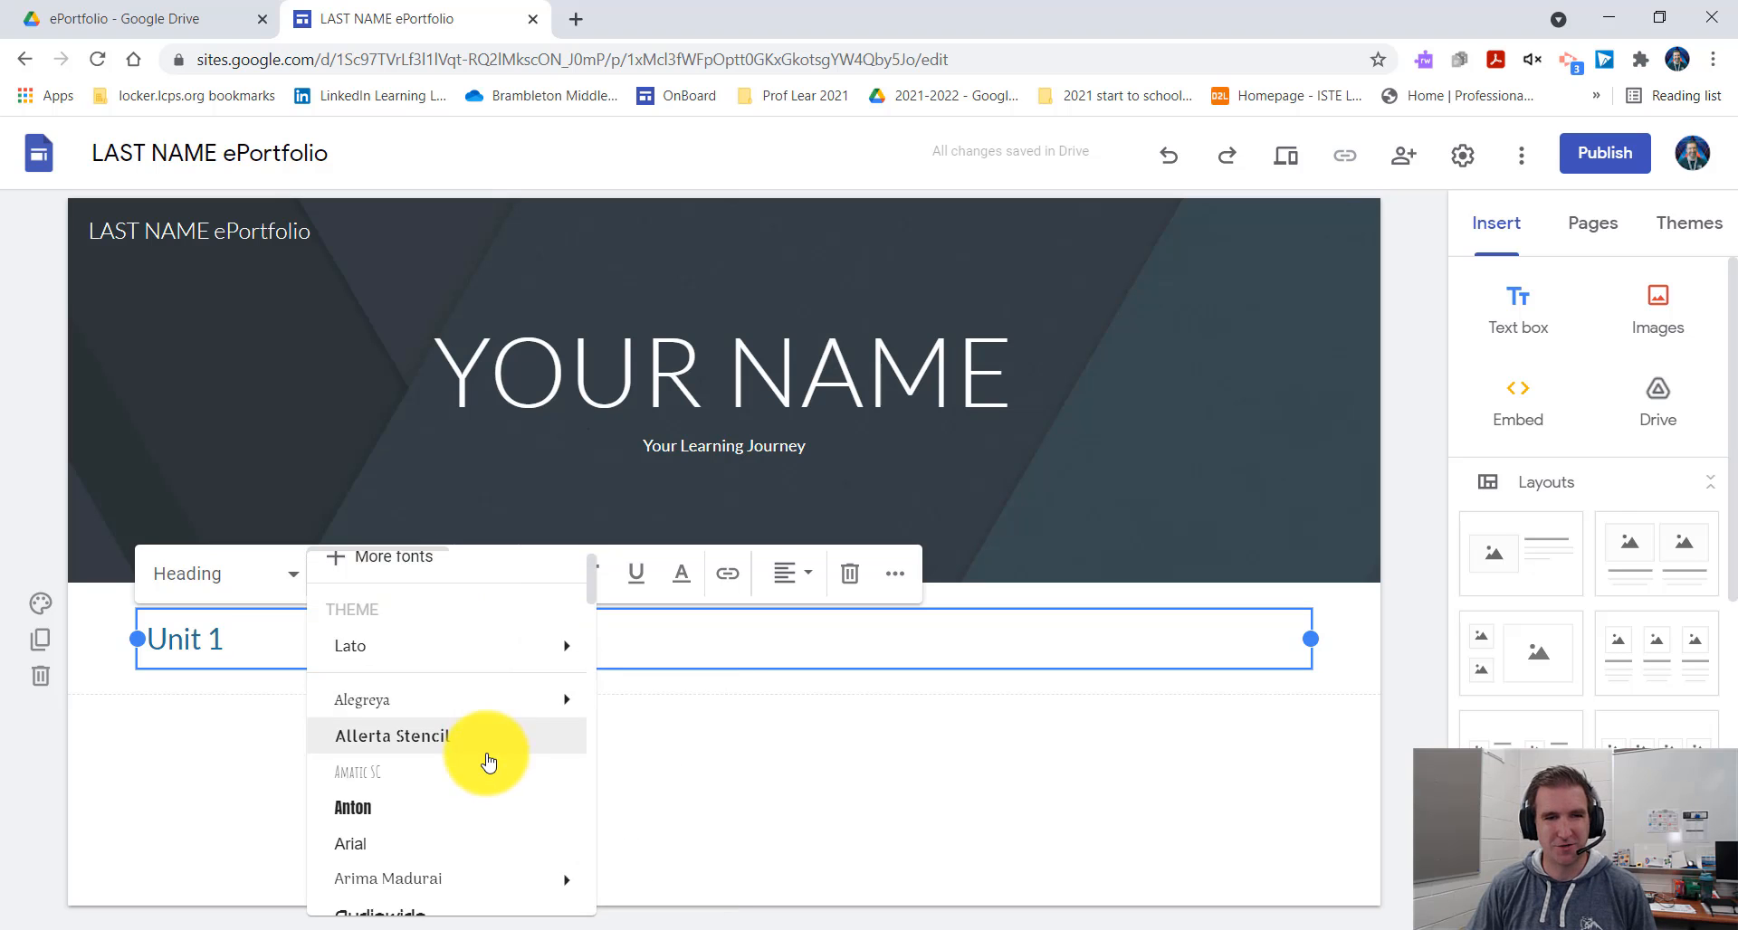
mouse_move(488, 762)
scroll(489, 762, "down", 4)
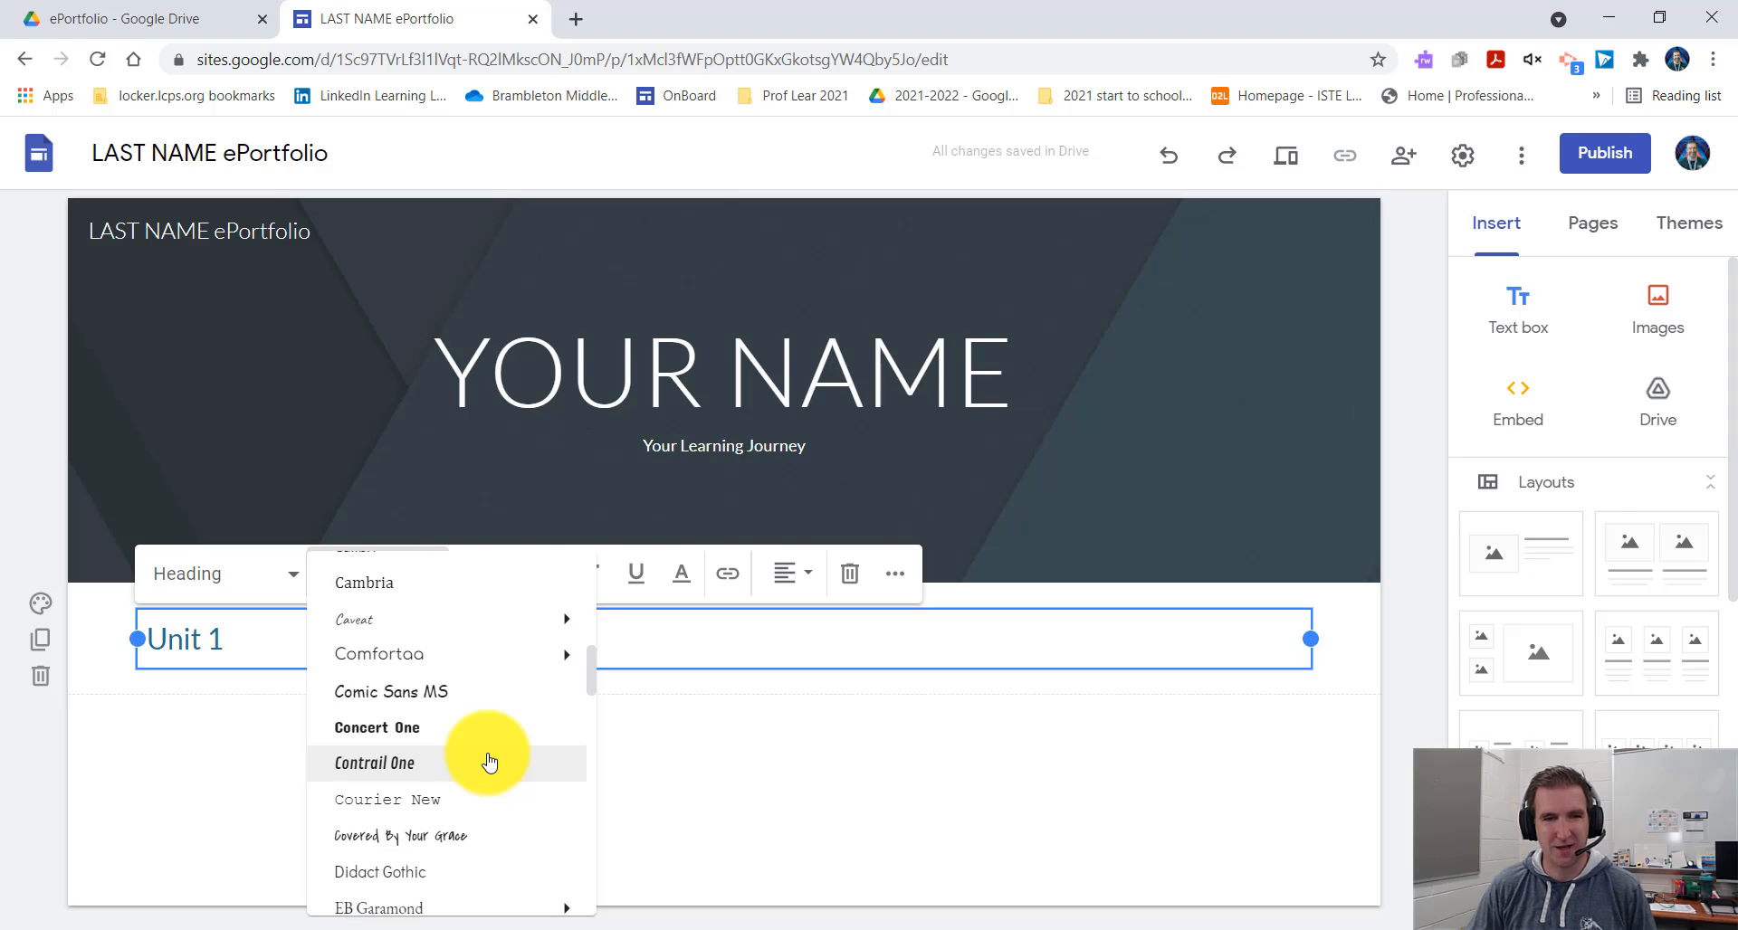
scroll(485, 760, "down", 3)
scroll(477, 724, "up", 2)
scroll(477, 724, "up", 8)
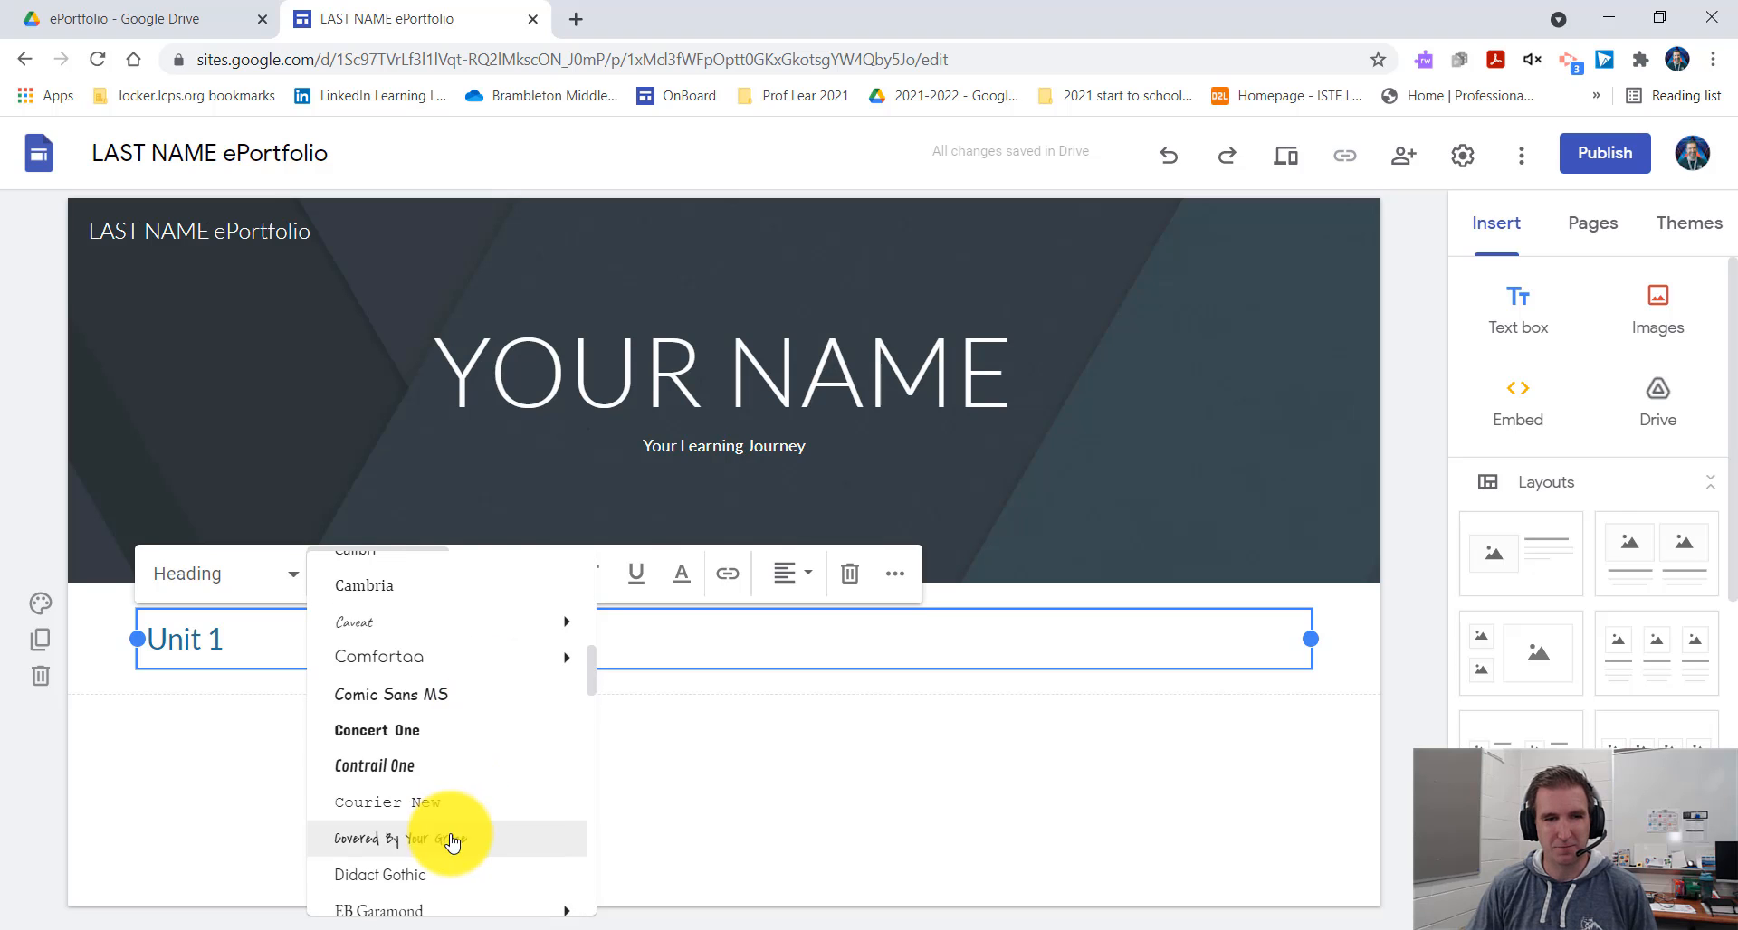
mouse_move(399, 671)
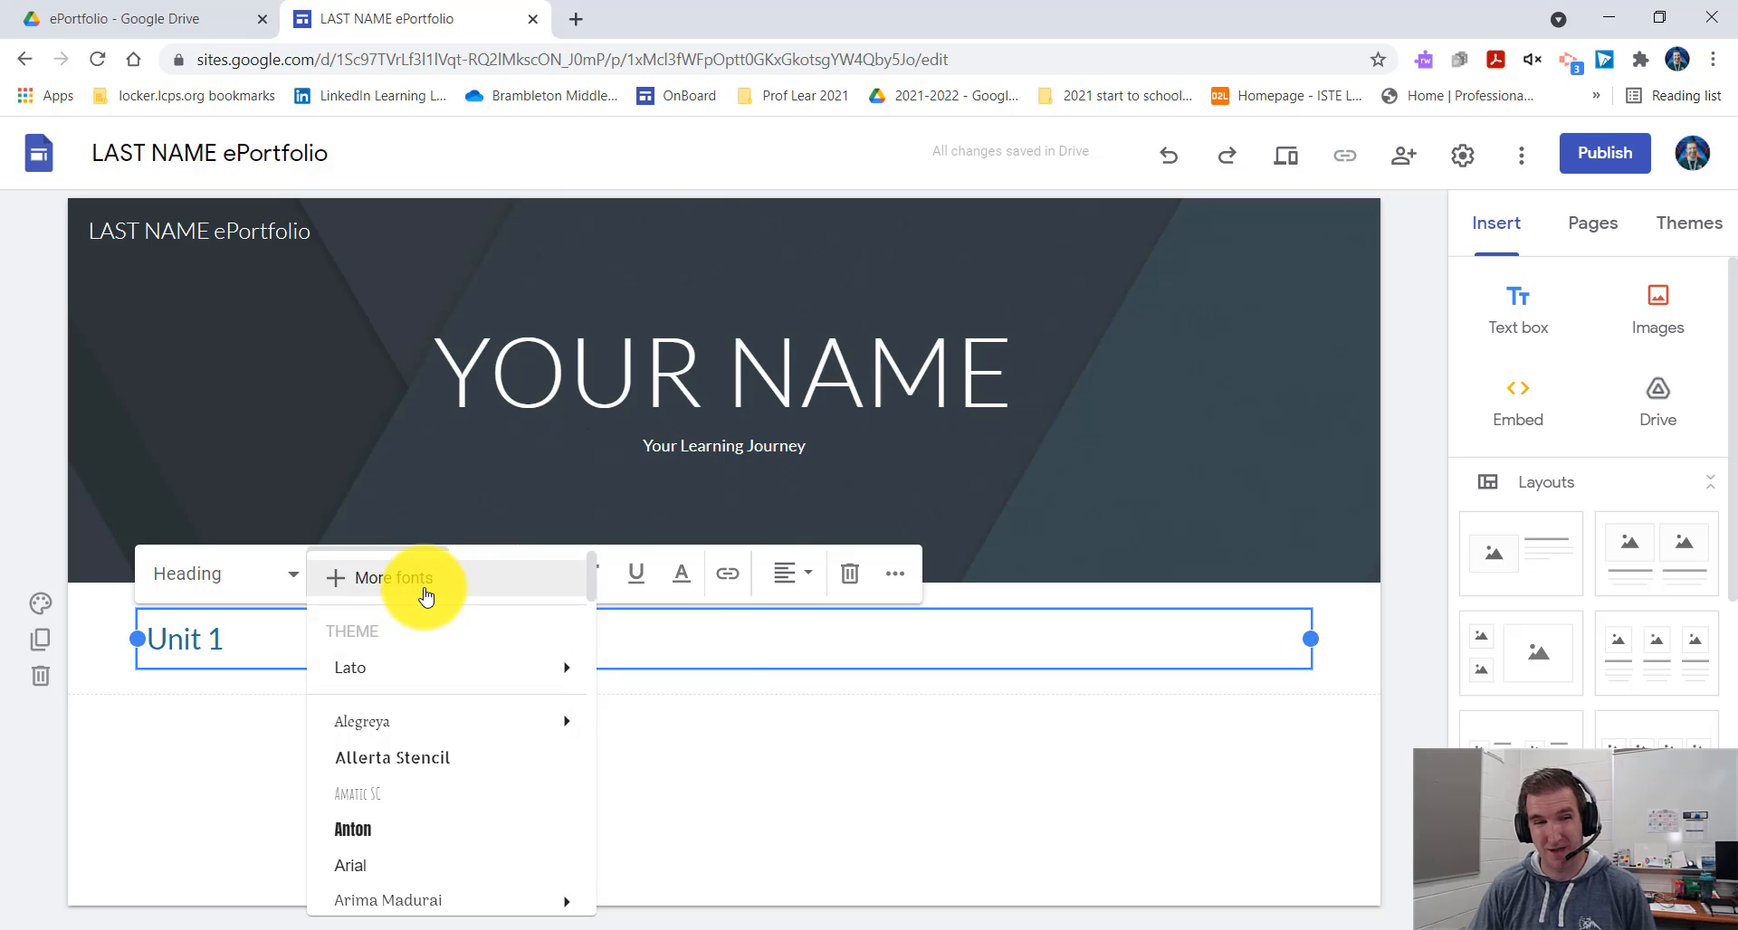
left_click(241, 640)
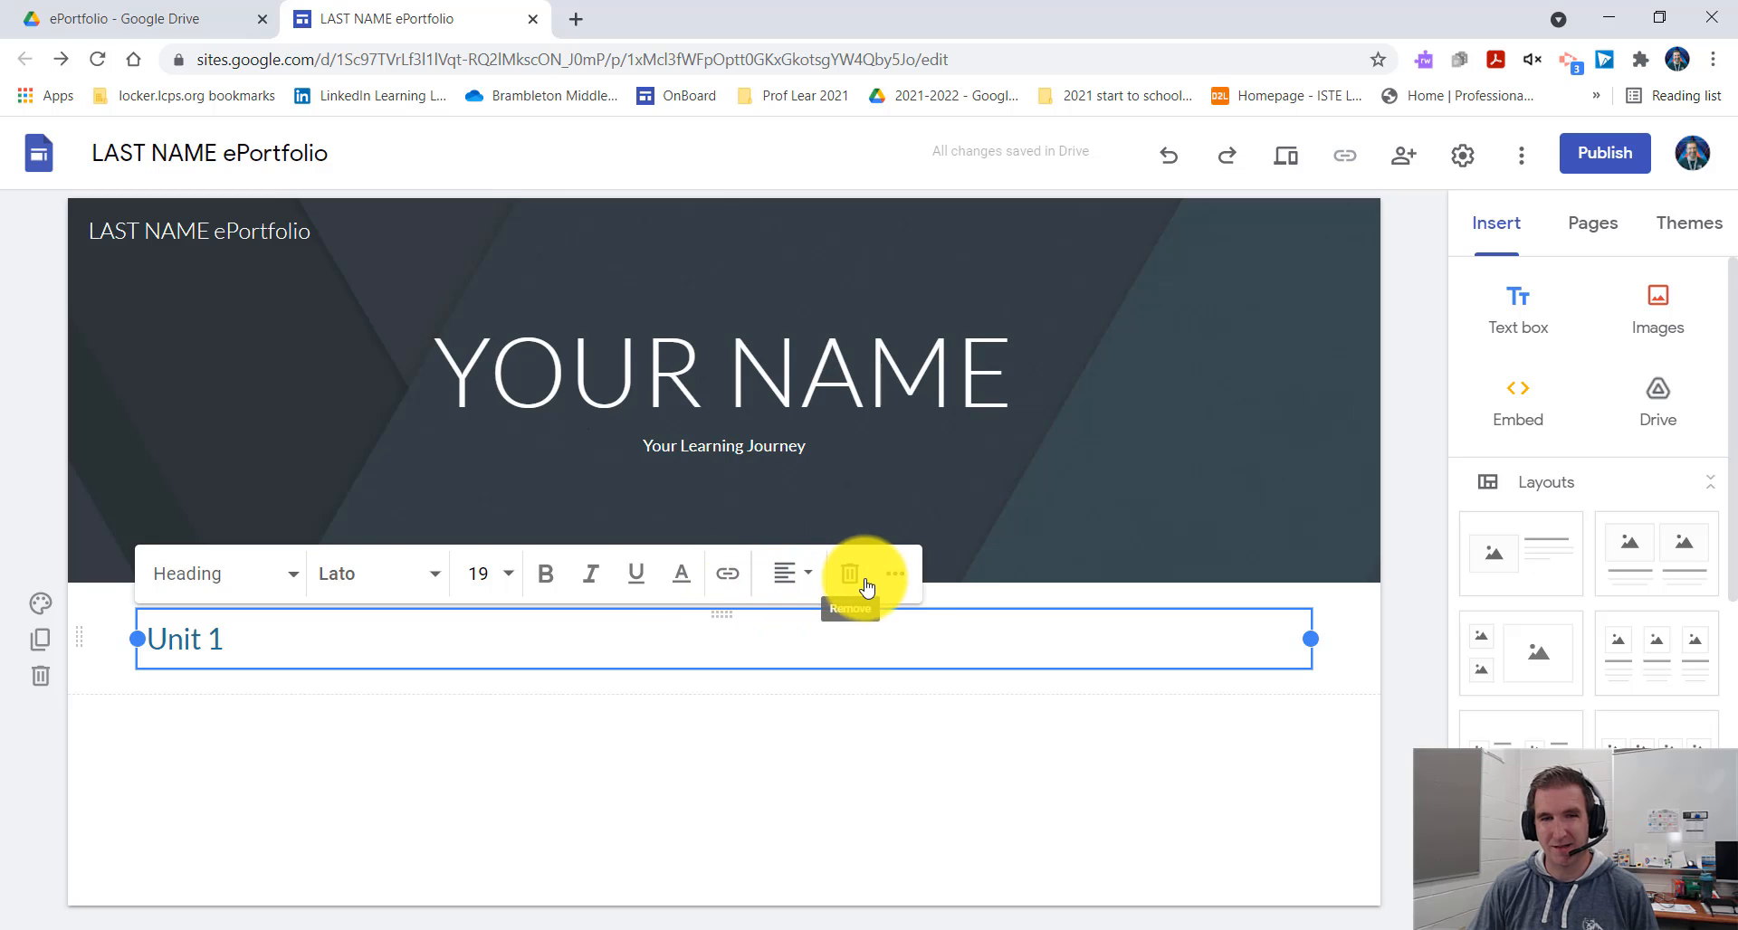
left_click(904, 584)
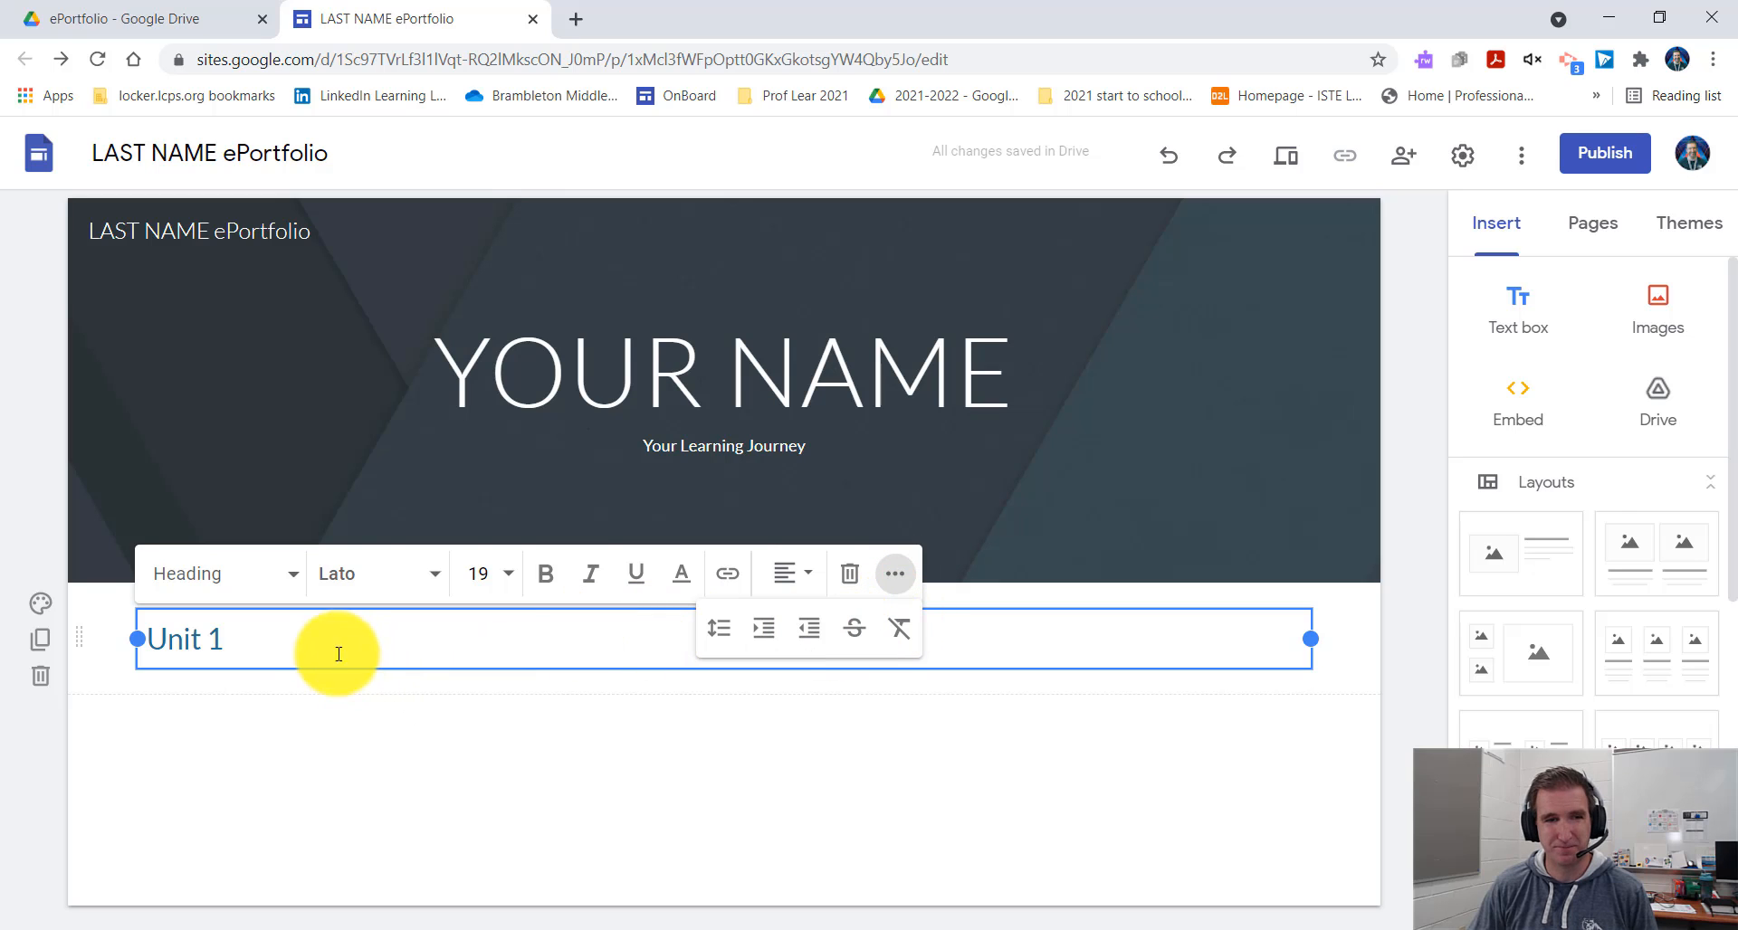
left_click(97, 661)
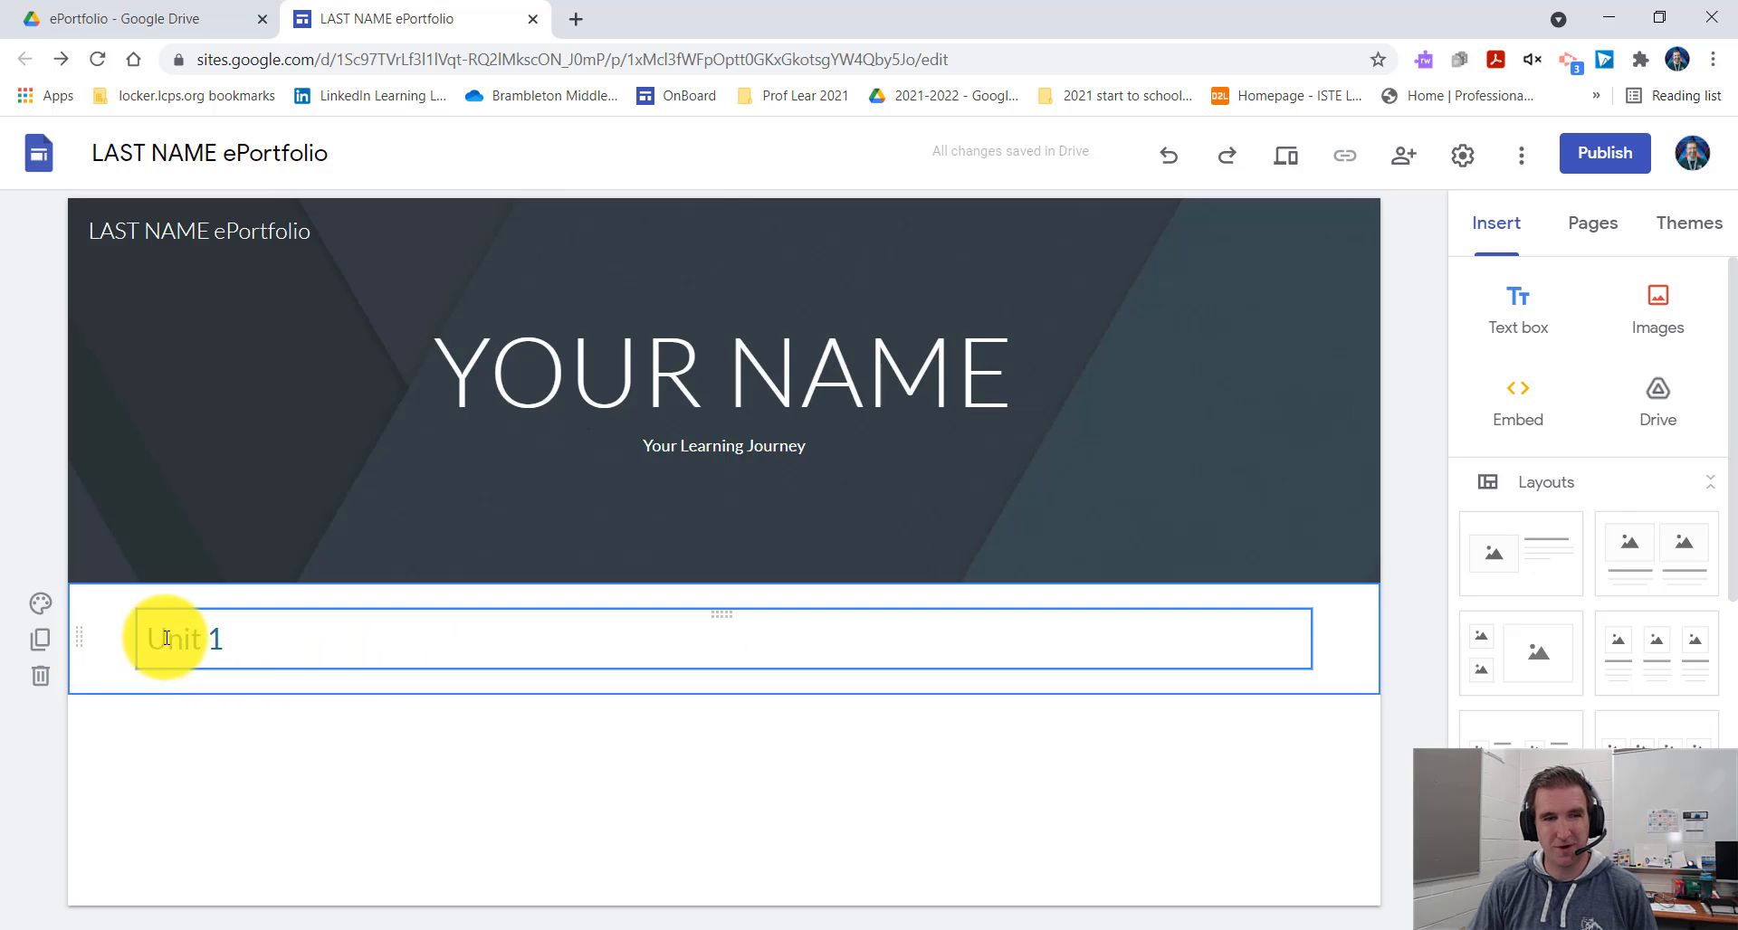
Apply the Style 3 section colour to the "Unit 1" section and insert a layout with one image beside text below it.
left_click(42, 615)
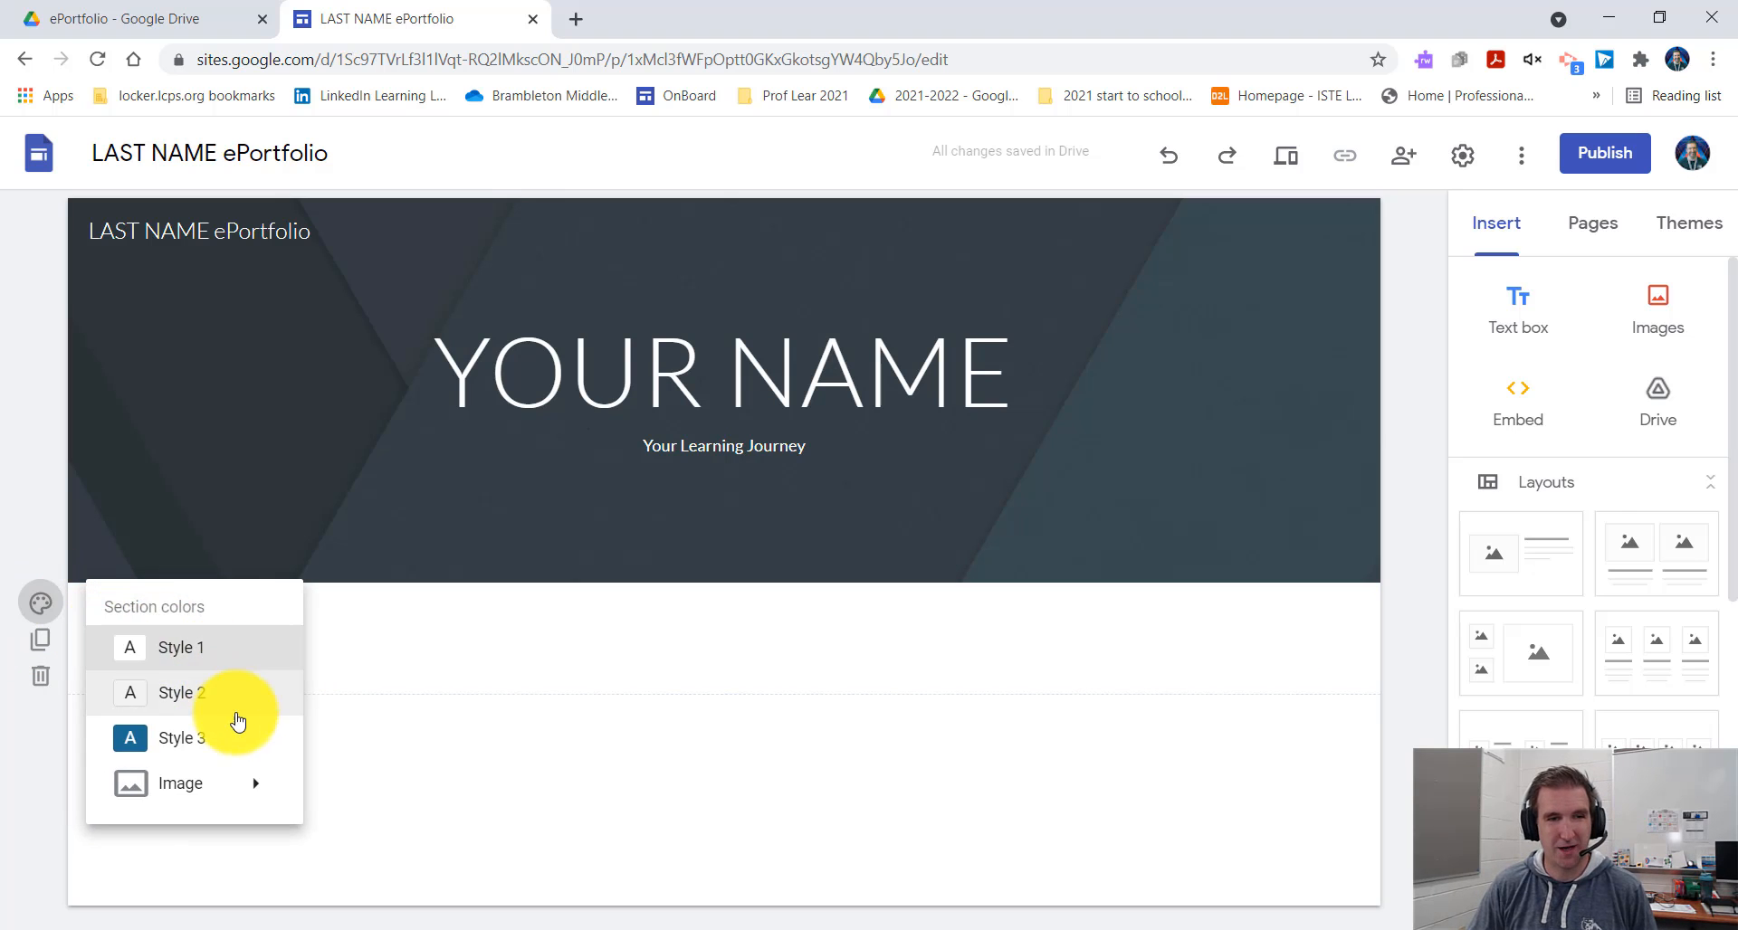
left_click(241, 750)
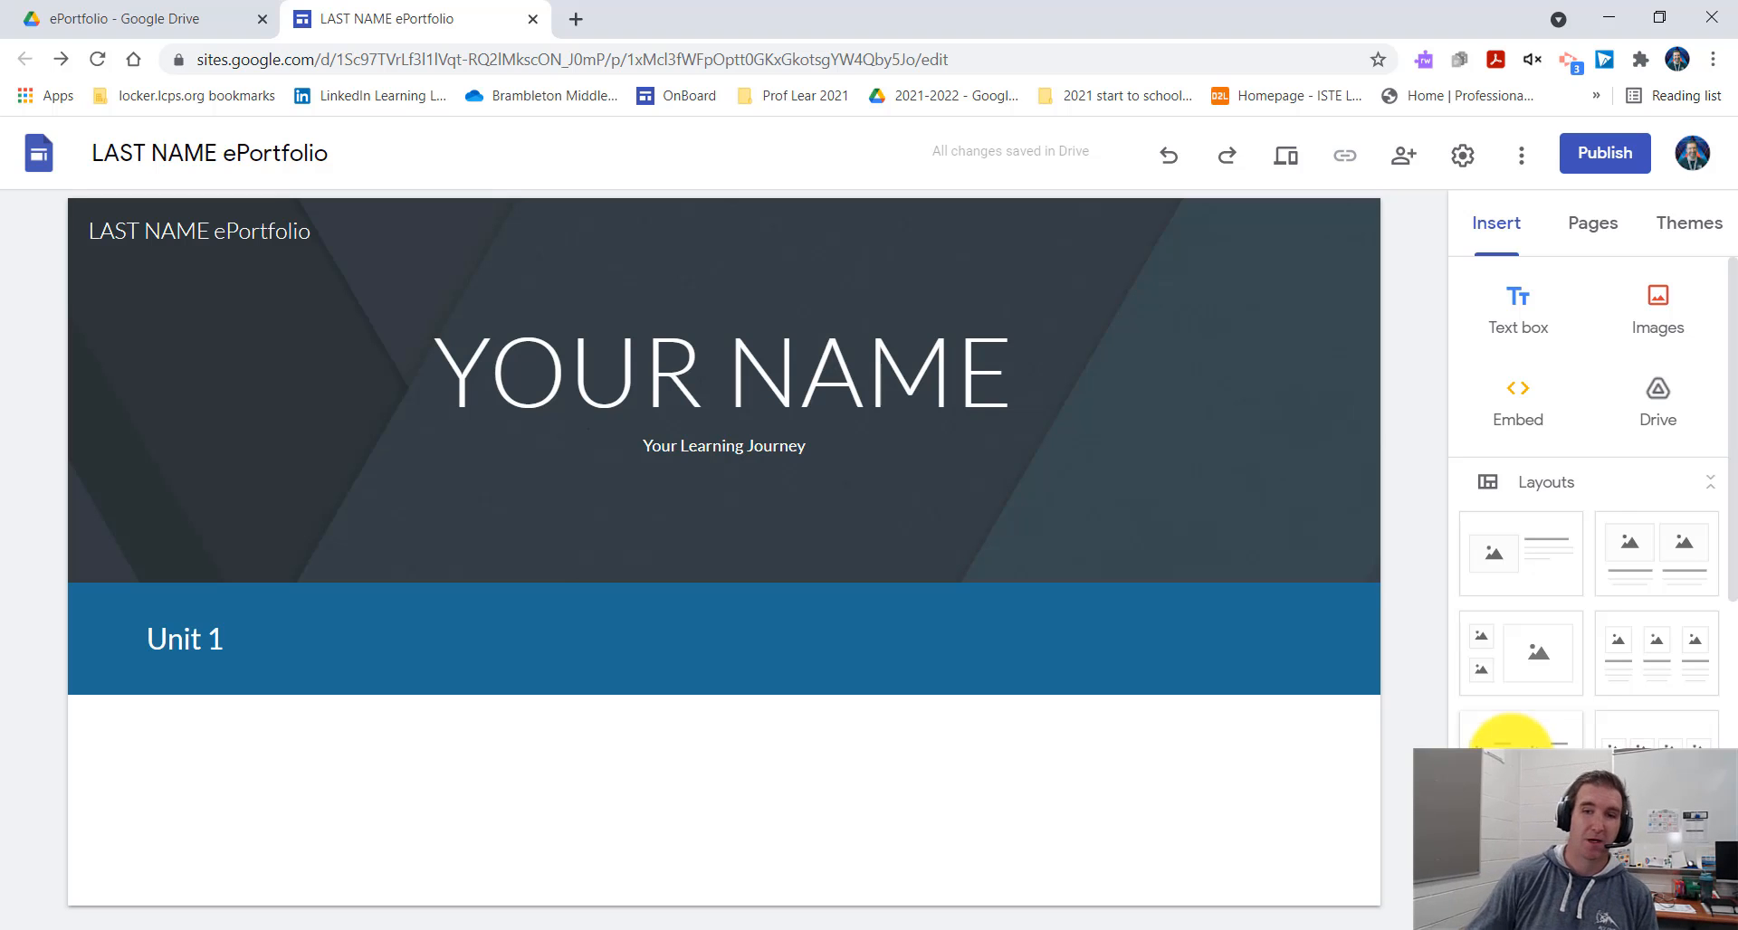
left_click(1536, 561)
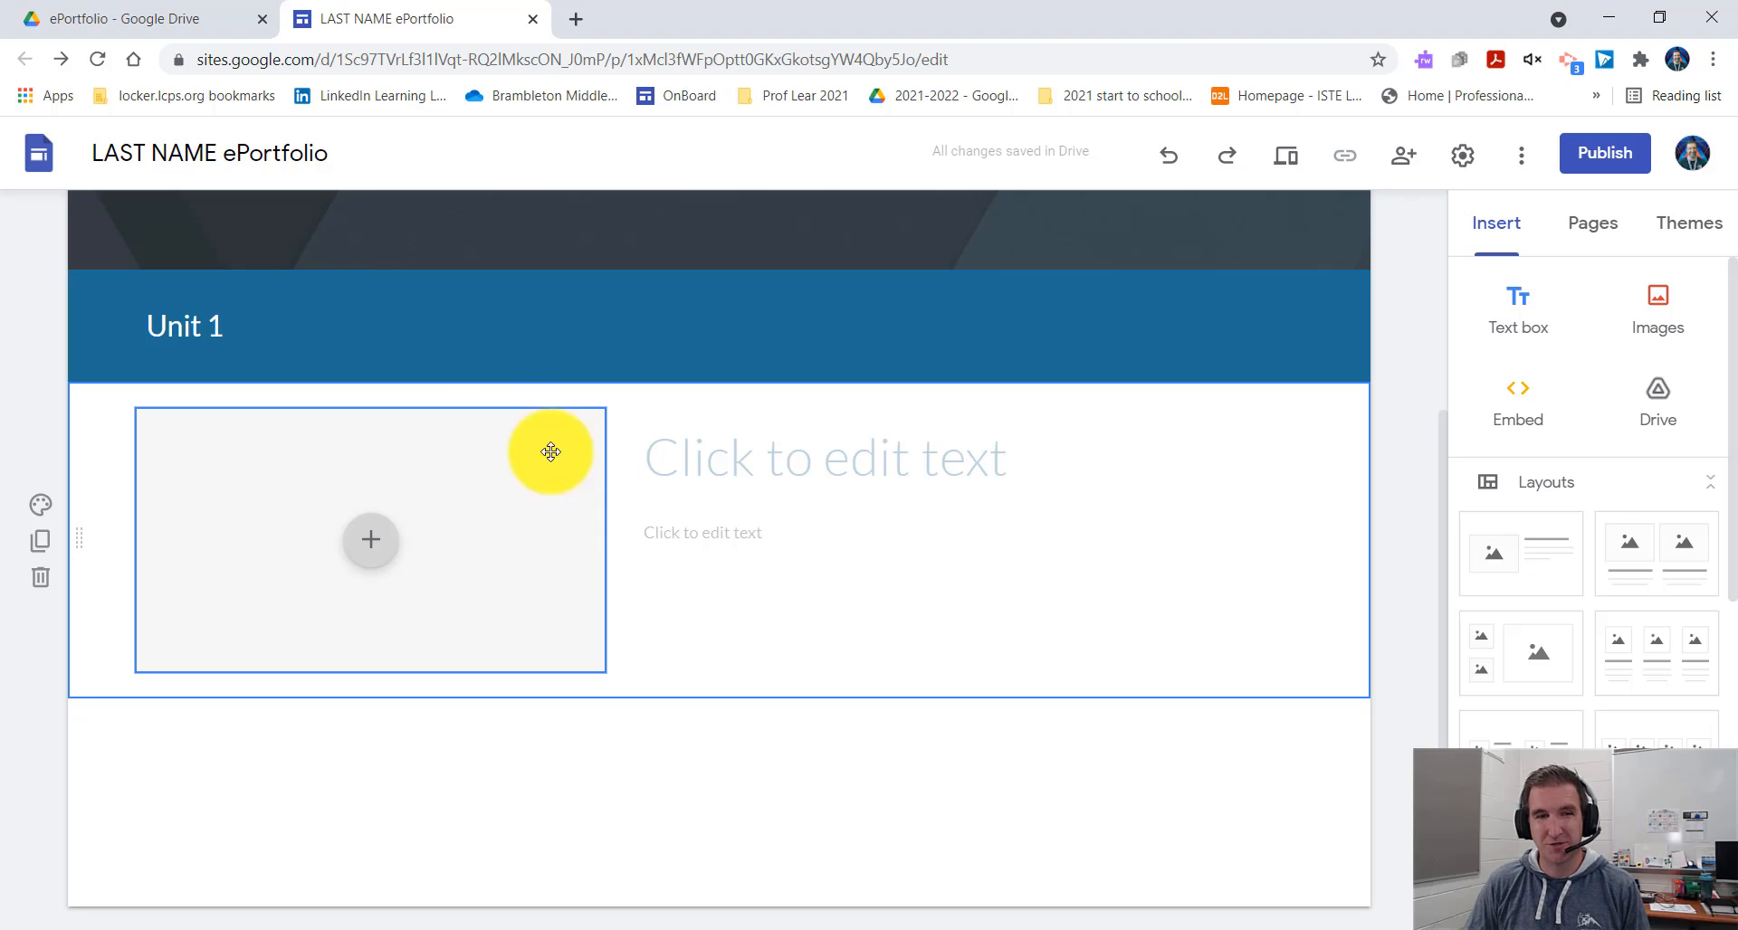
Check the content sources offered for the image placeholder and enter "Name of Project" as the layout's title.
left_click(380, 563)
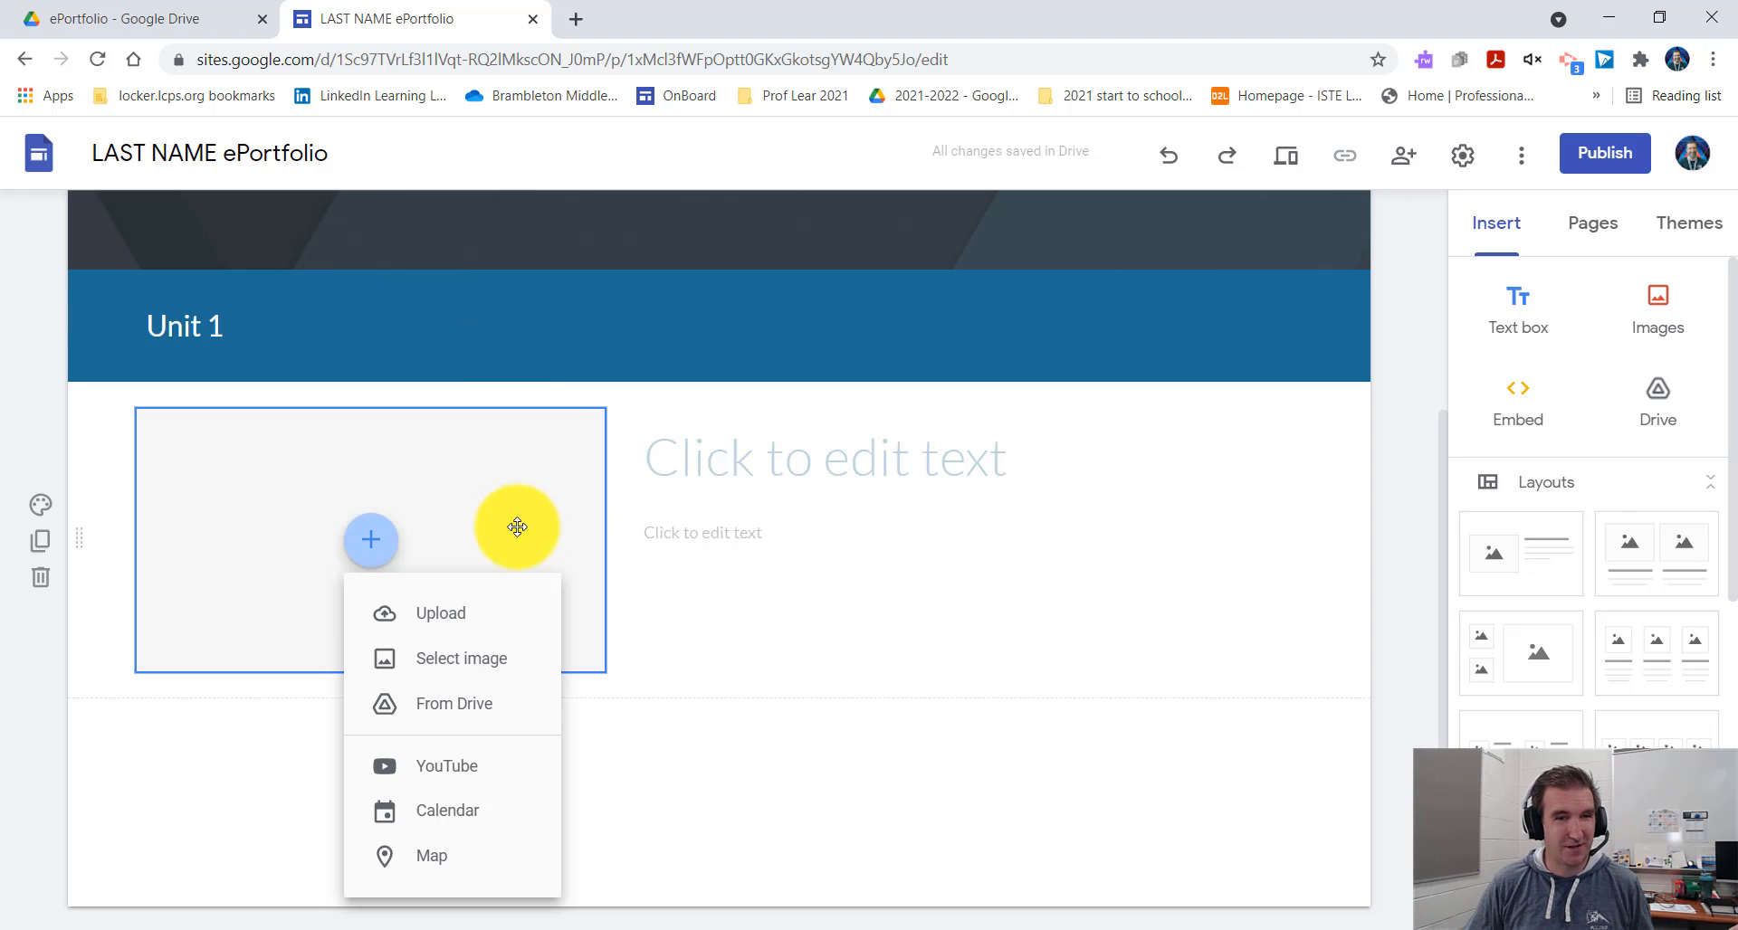
left_click(717, 456)
left_click(831, 455)
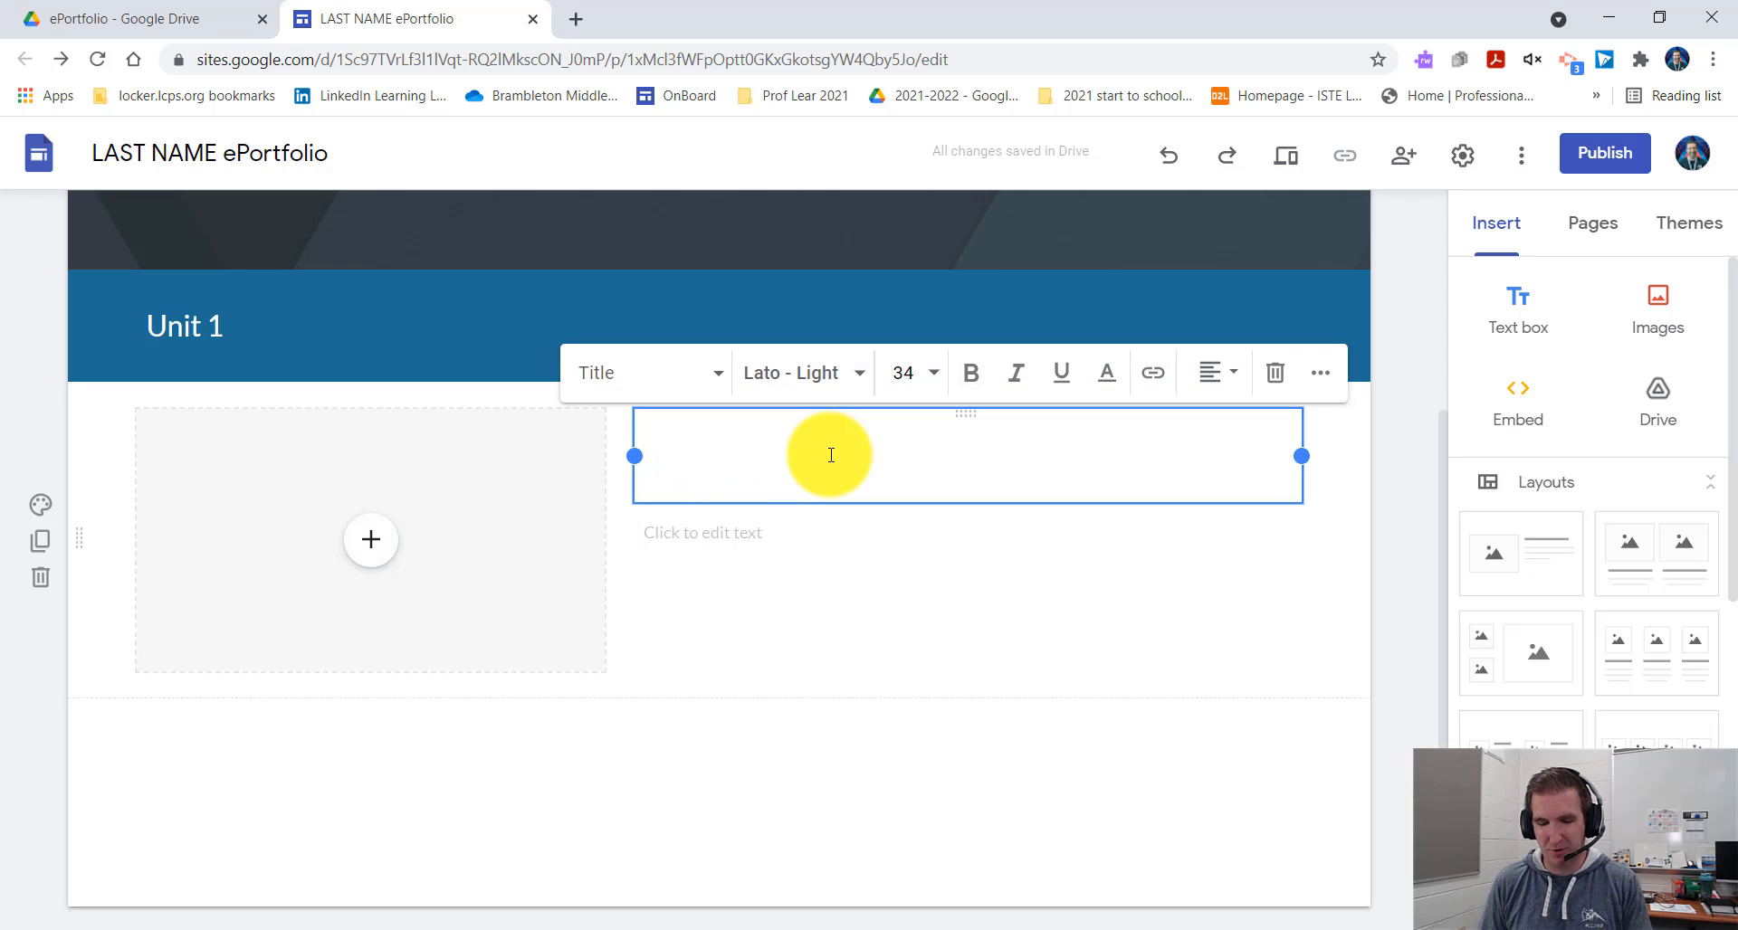
type("Name of Pro")
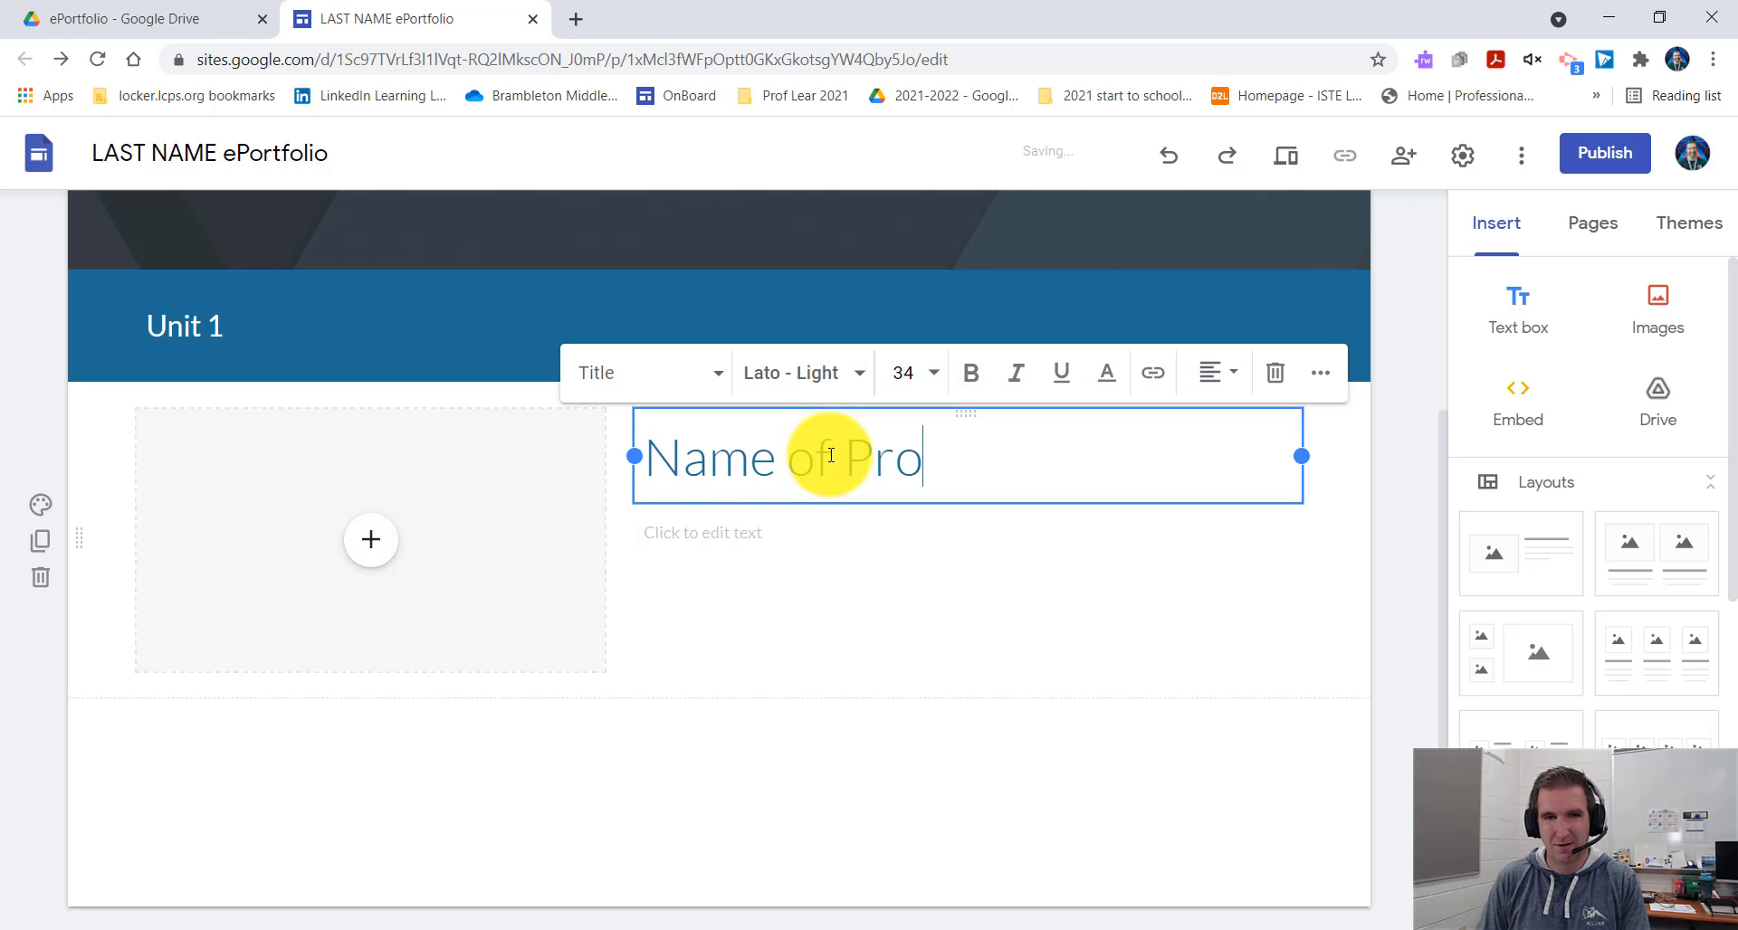
type("ject")
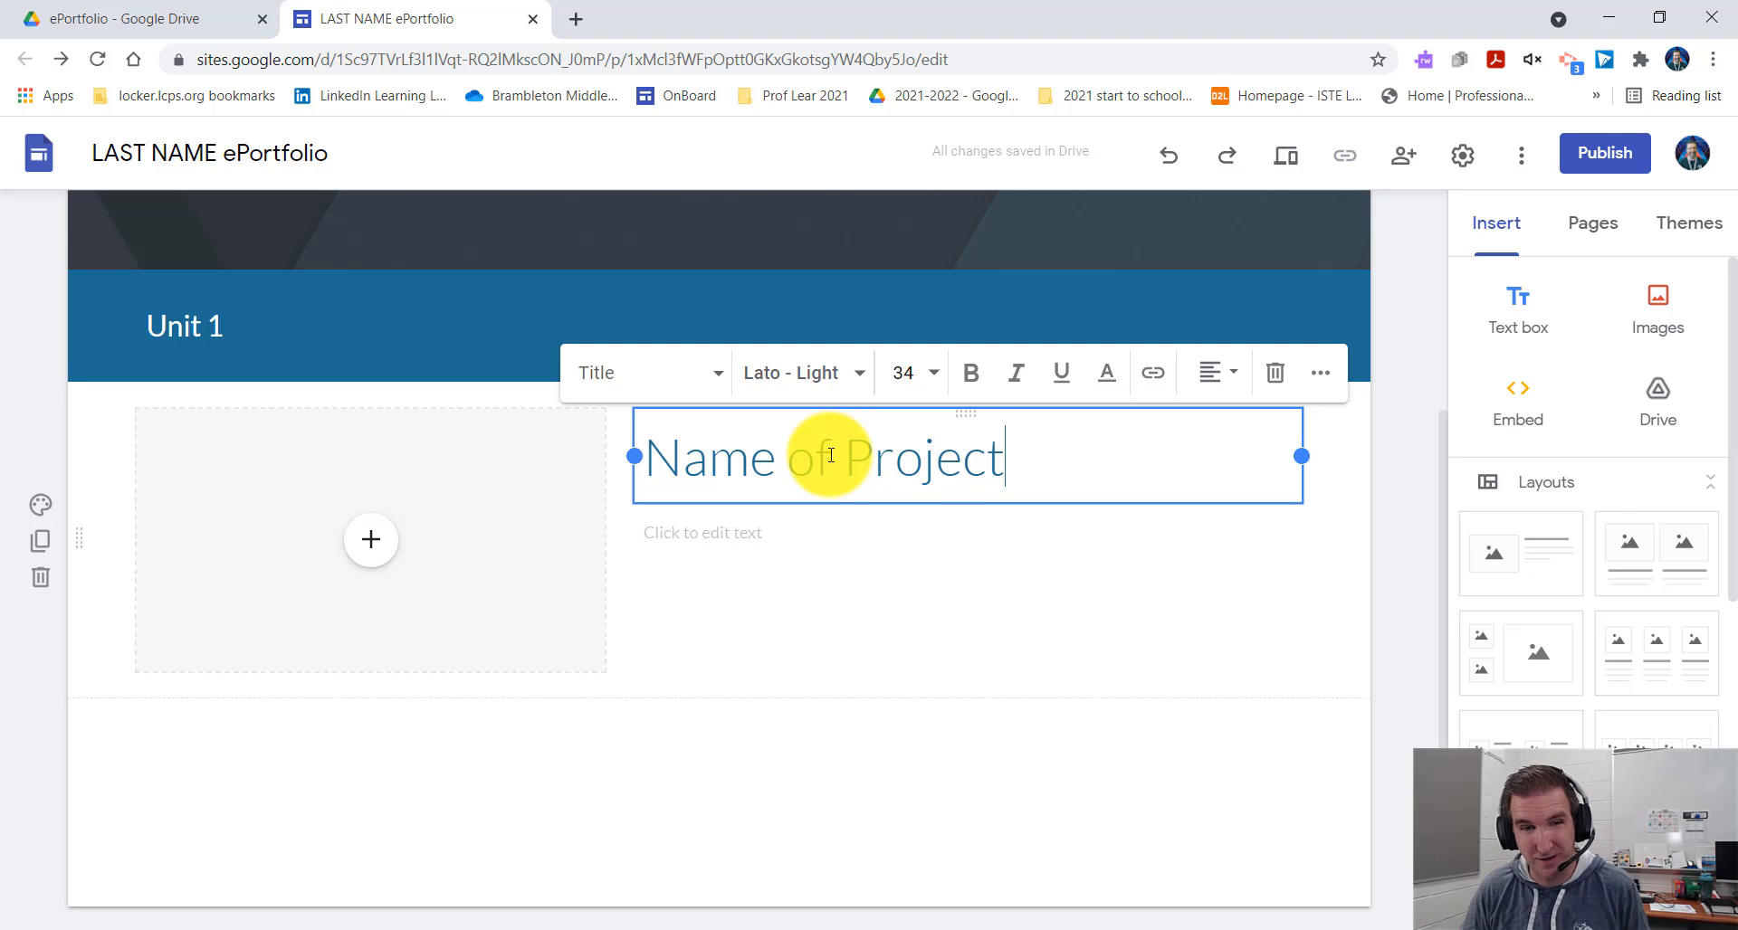
Enter "Add your reflection here" as the body text below the project title.
left_click(685, 535)
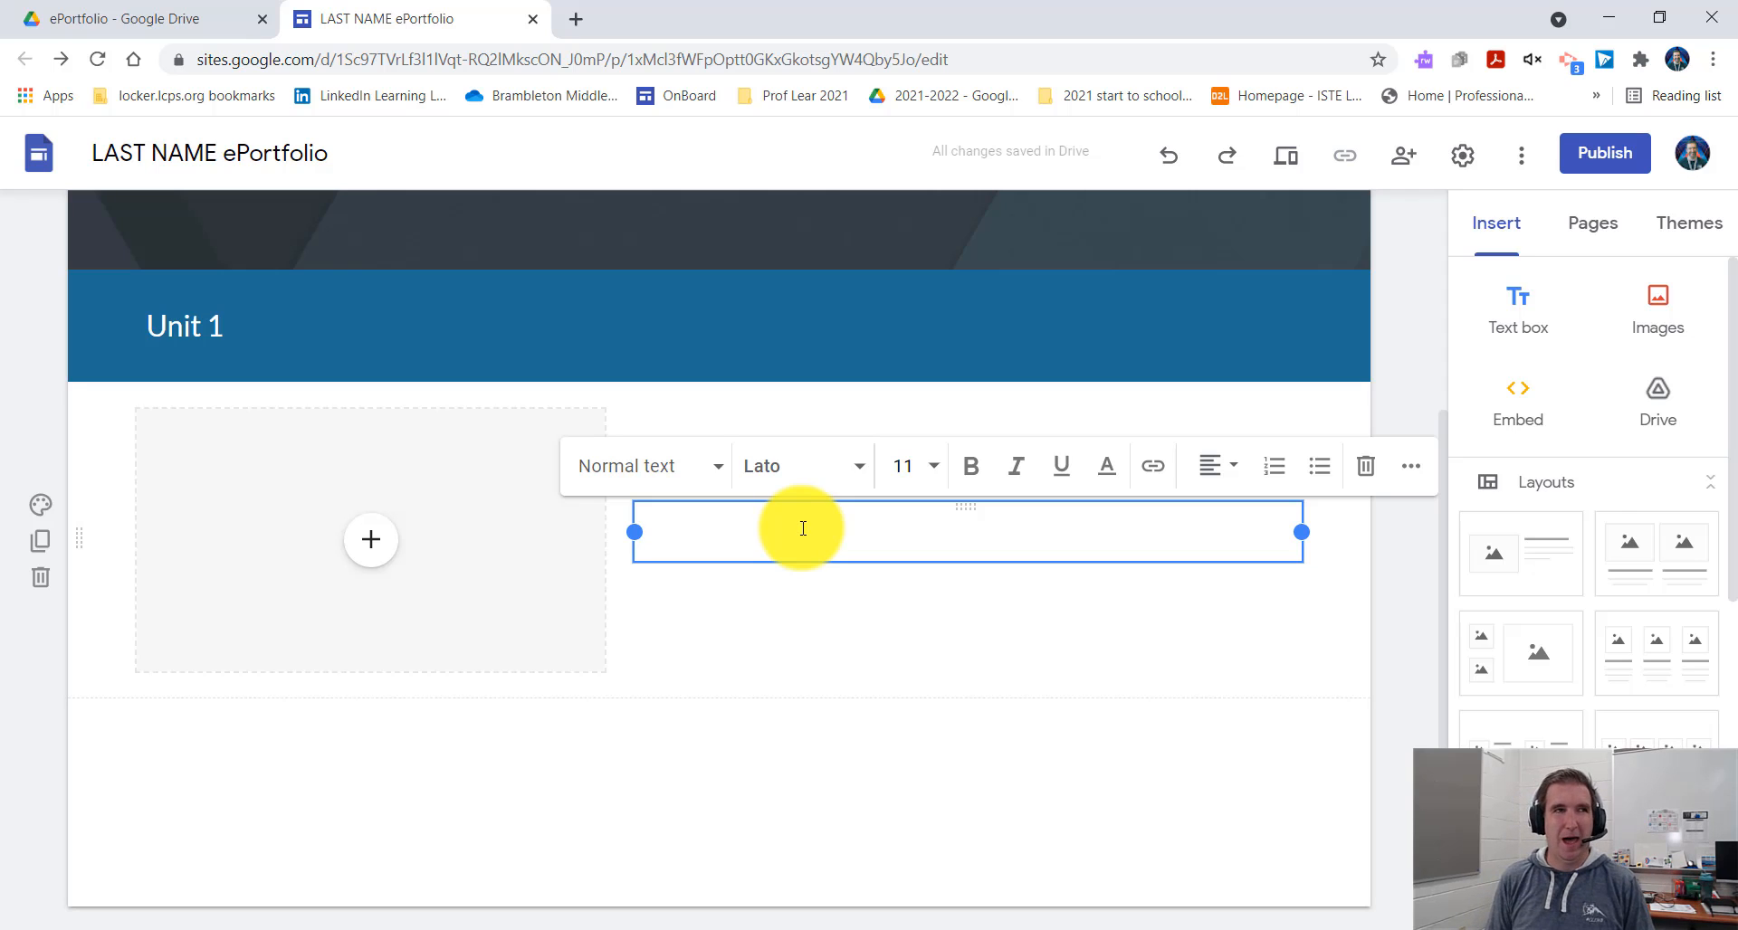
type("Add")
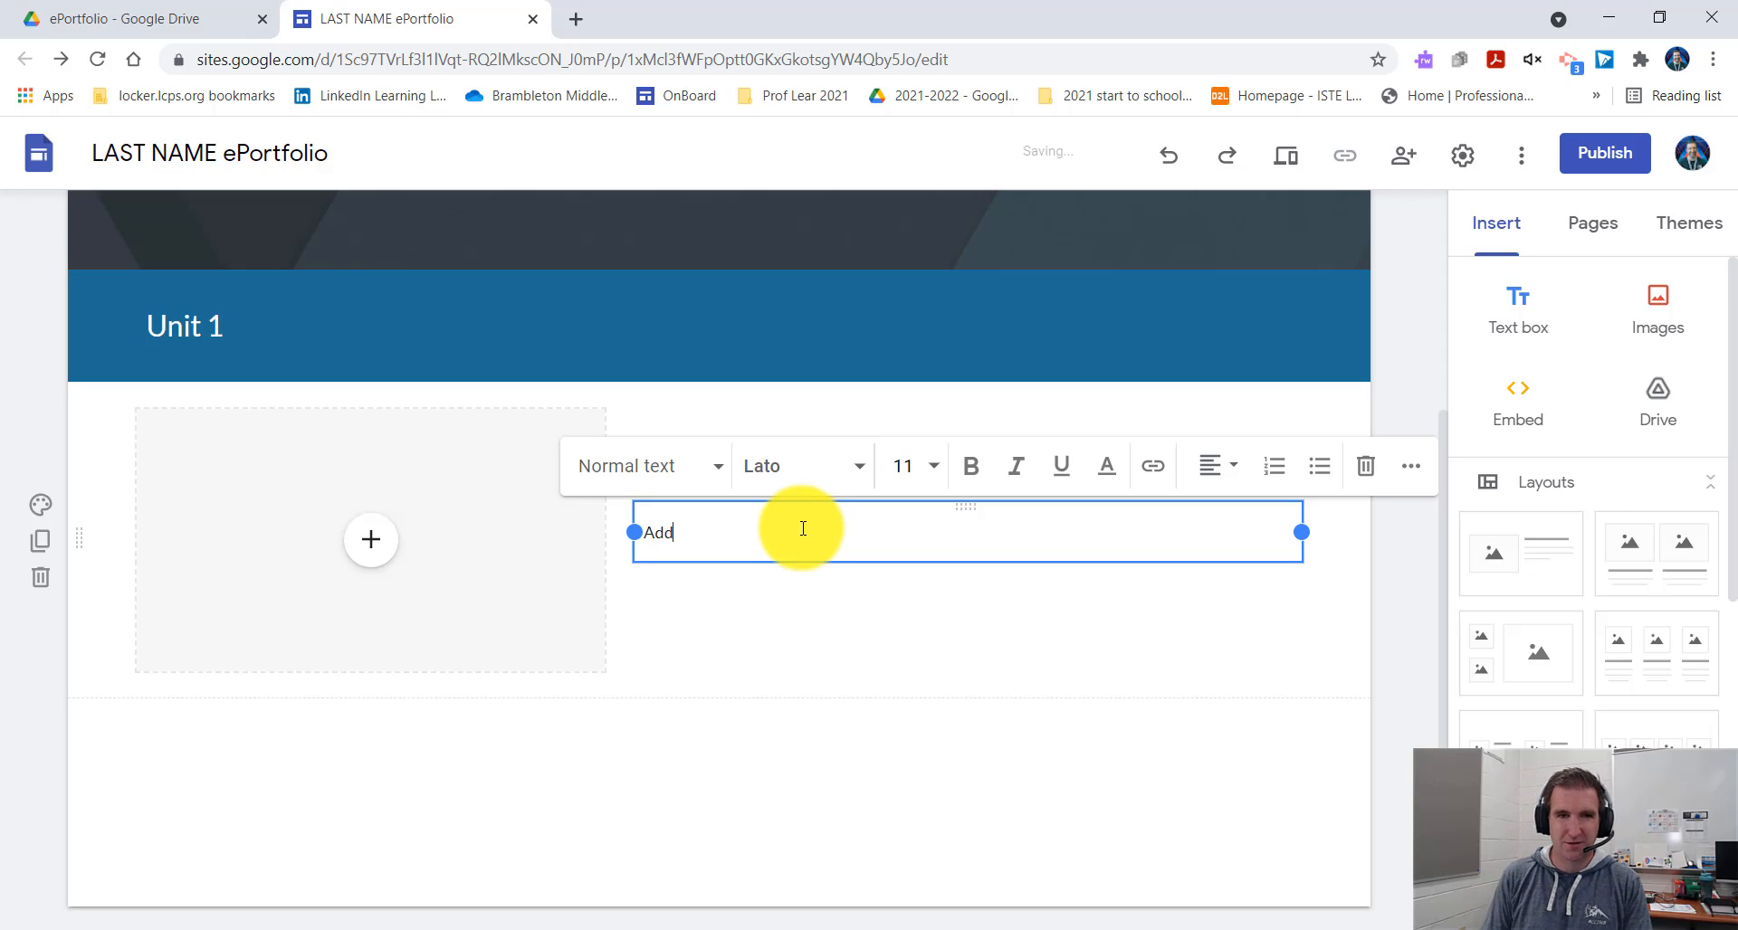
type(" your reflecation")
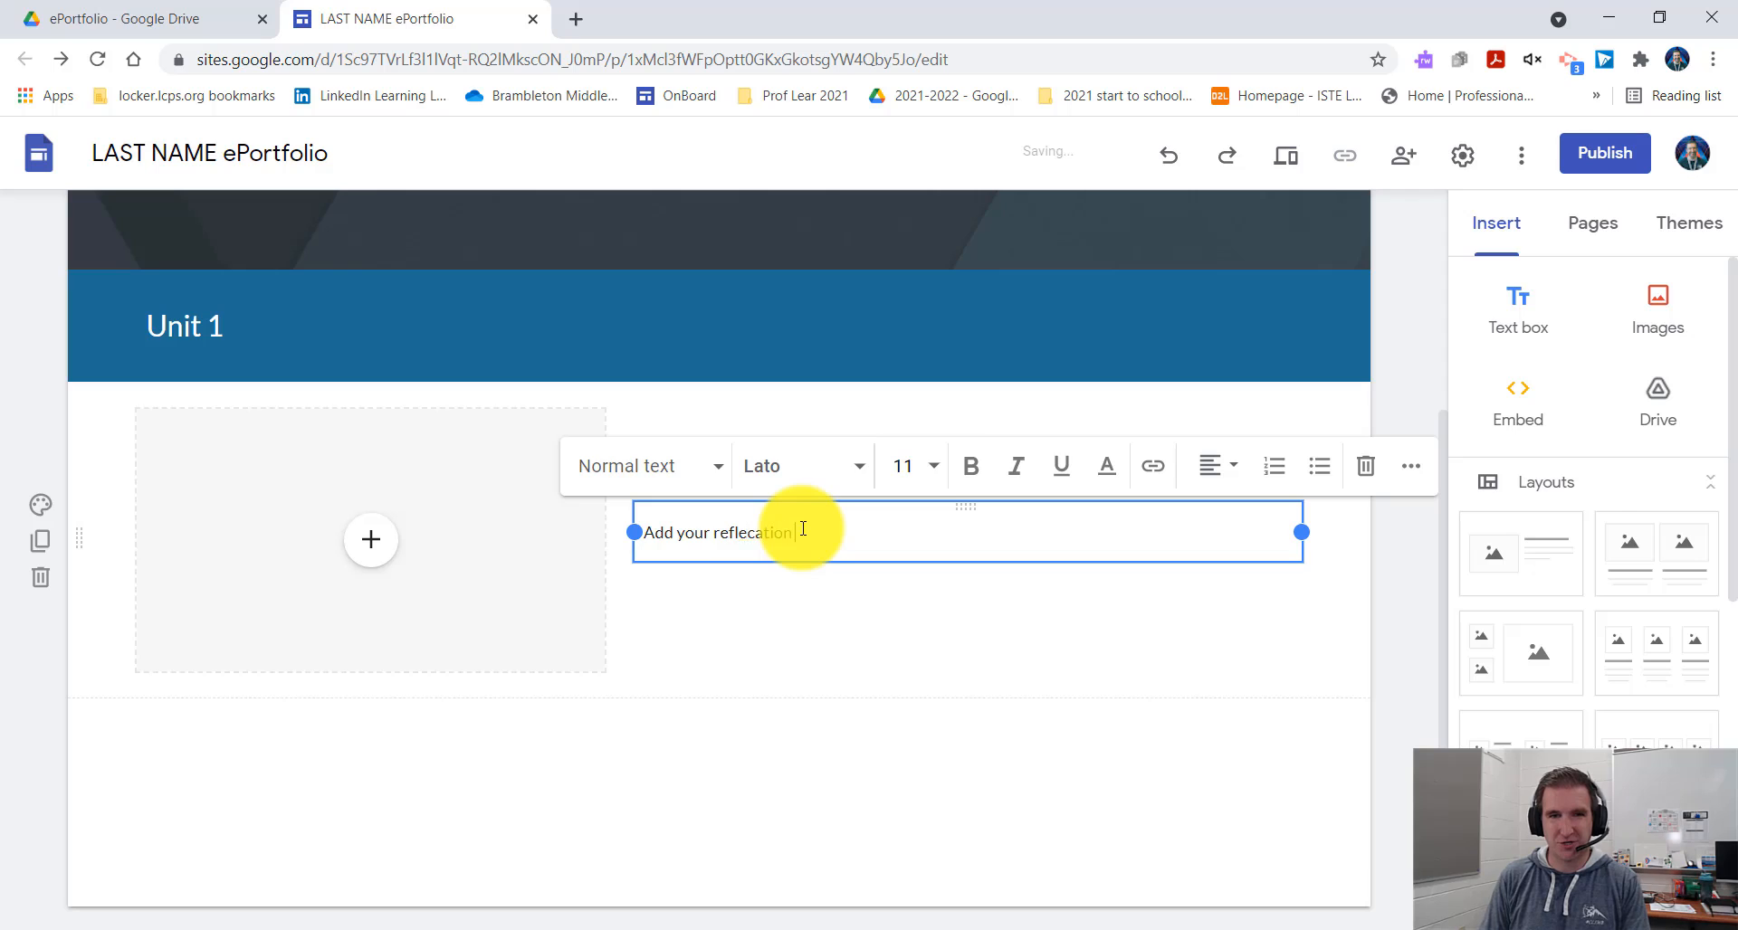
key("BackSpace")
key("BackSpace")
key("BackSpace")
key("BackSpace")
key("BackSpace")
type("t")
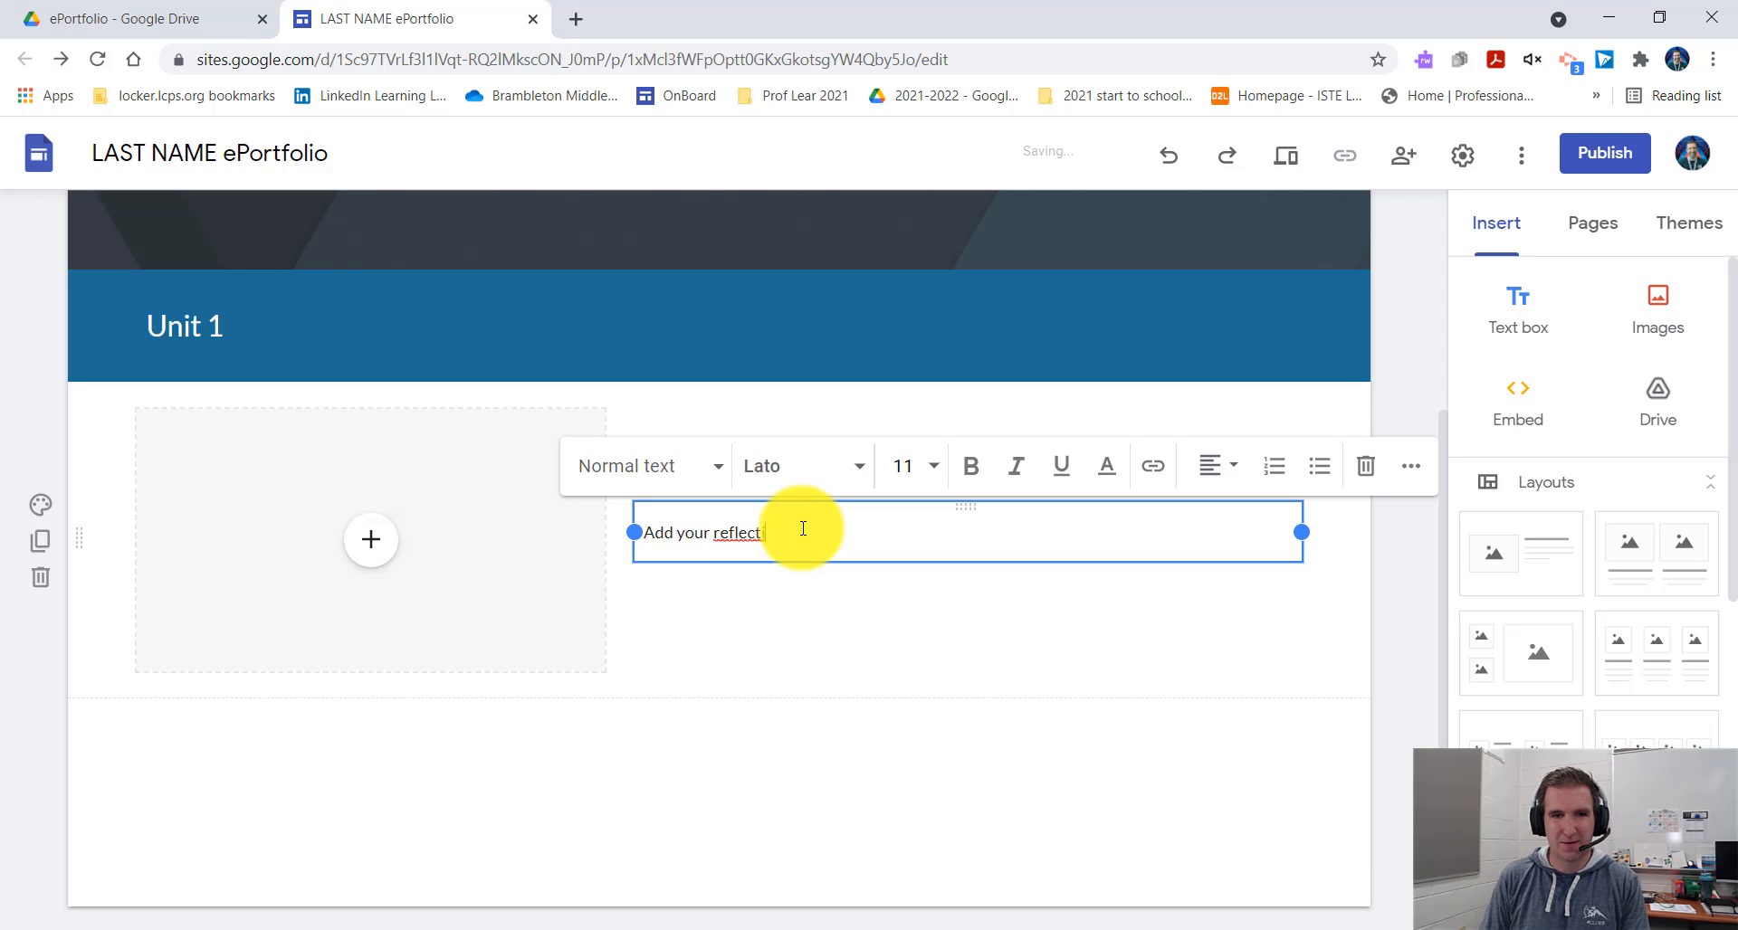
type("ion here")
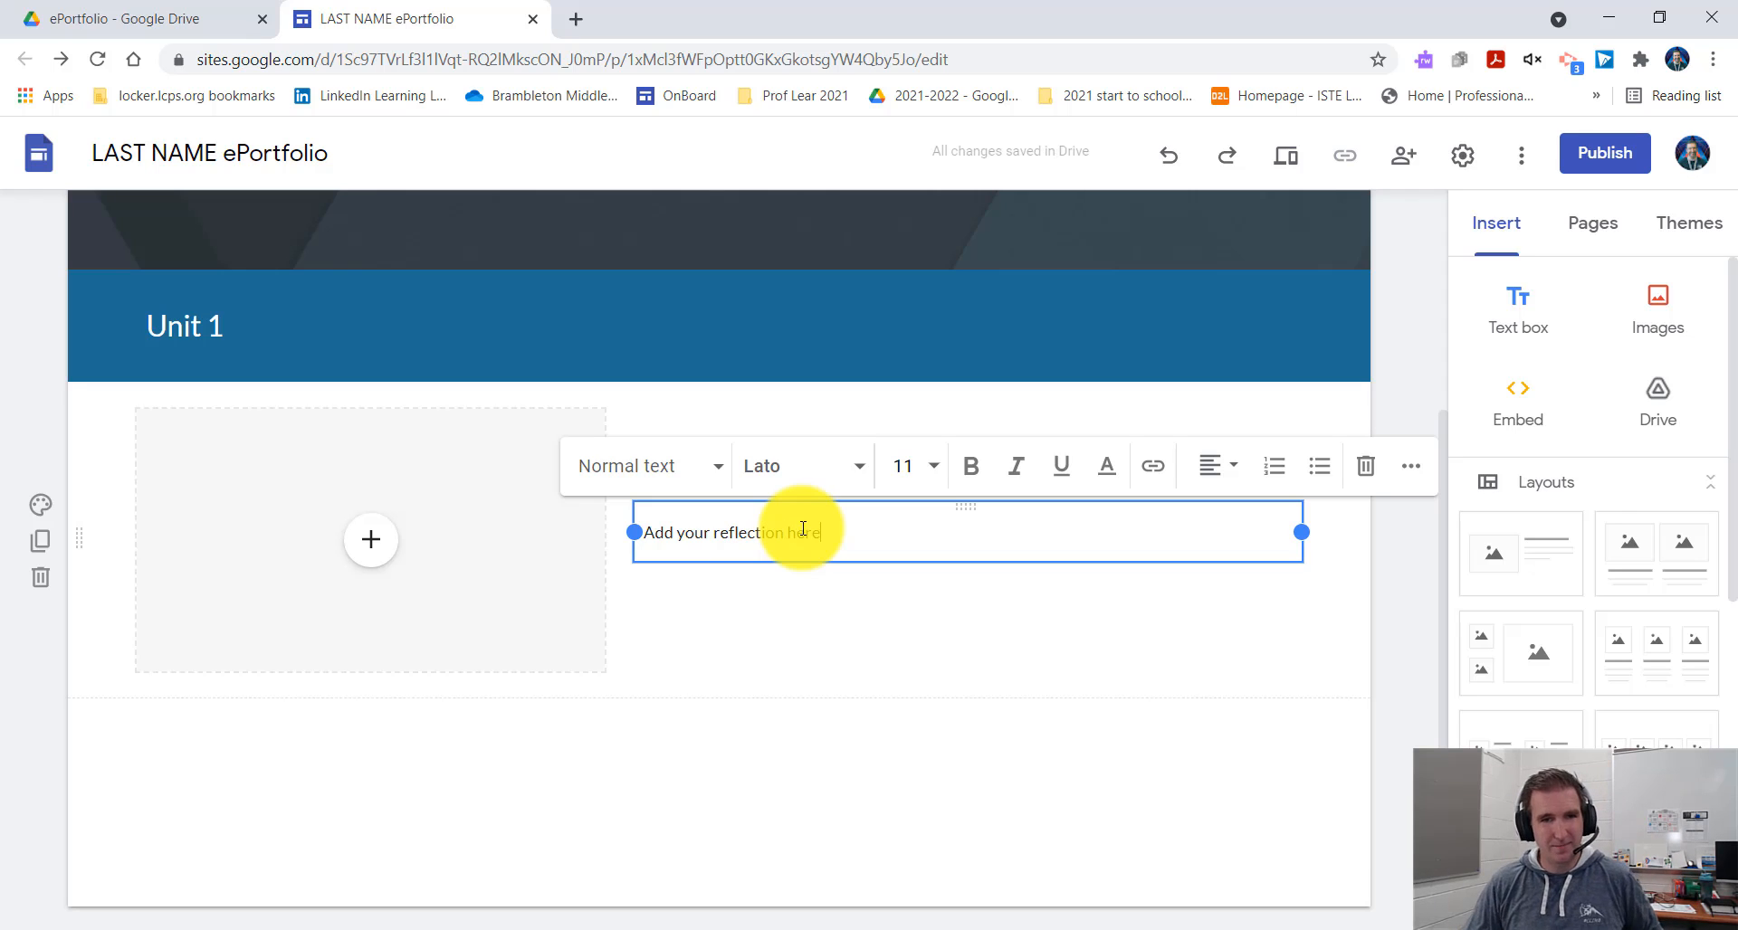
left_click(763, 664)
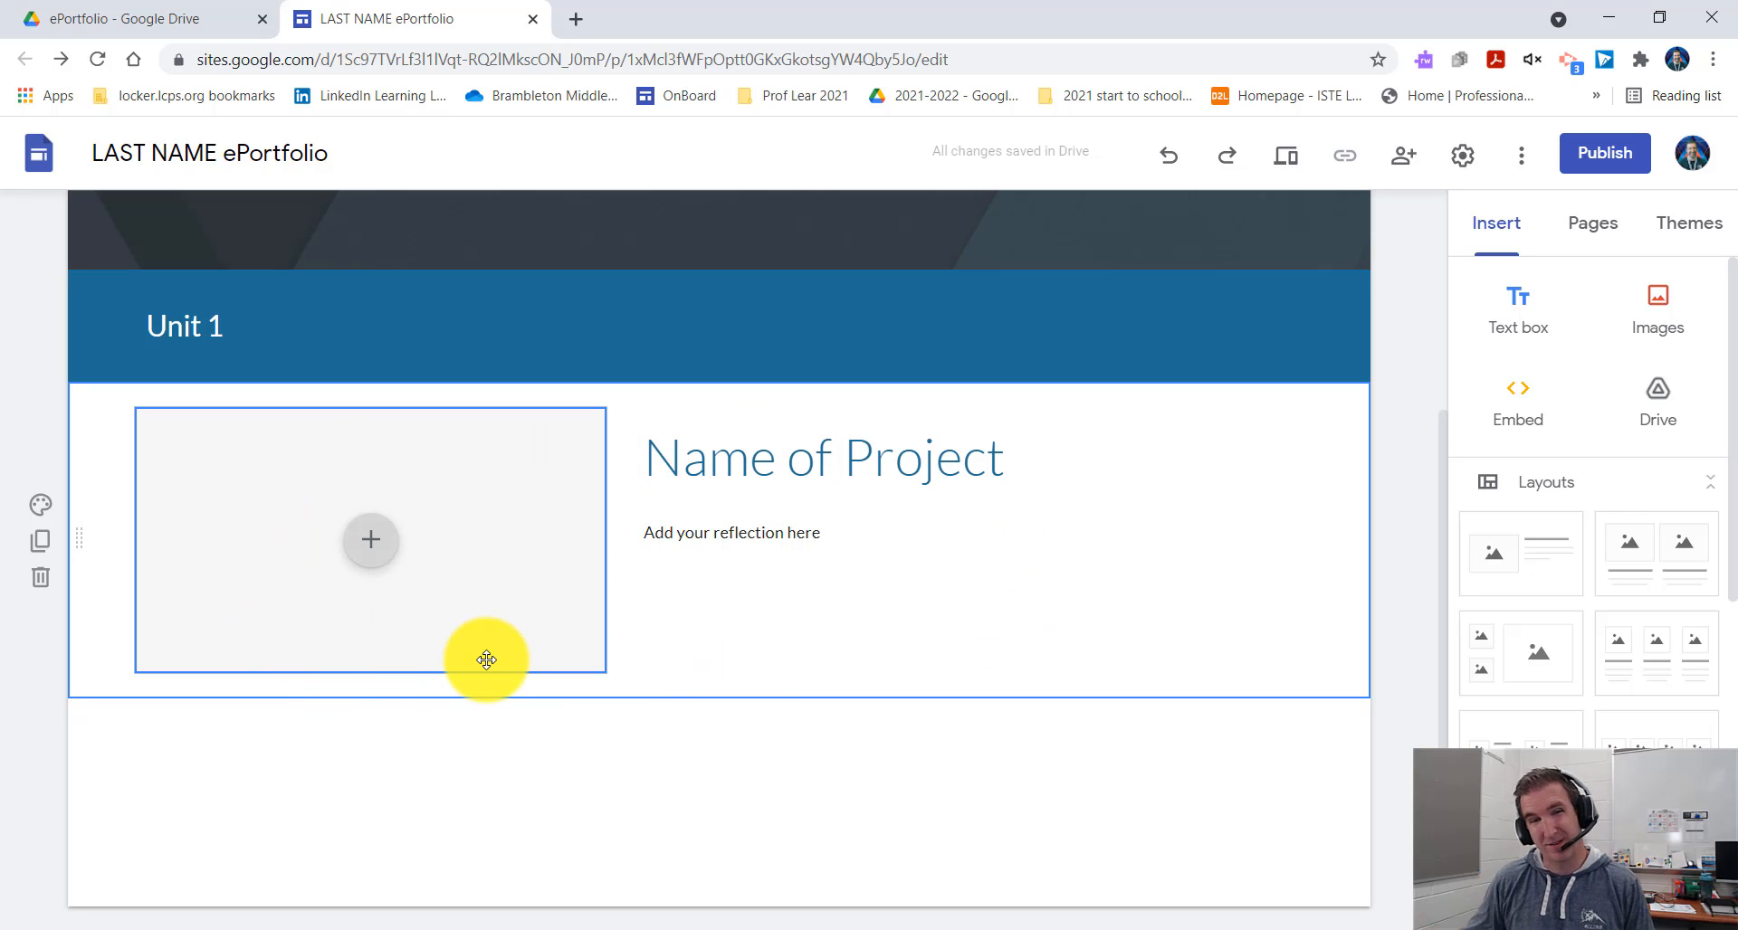
Duplicate the "Name of Project" section so that Unit 1 holds a second project.
left_click(39, 543)
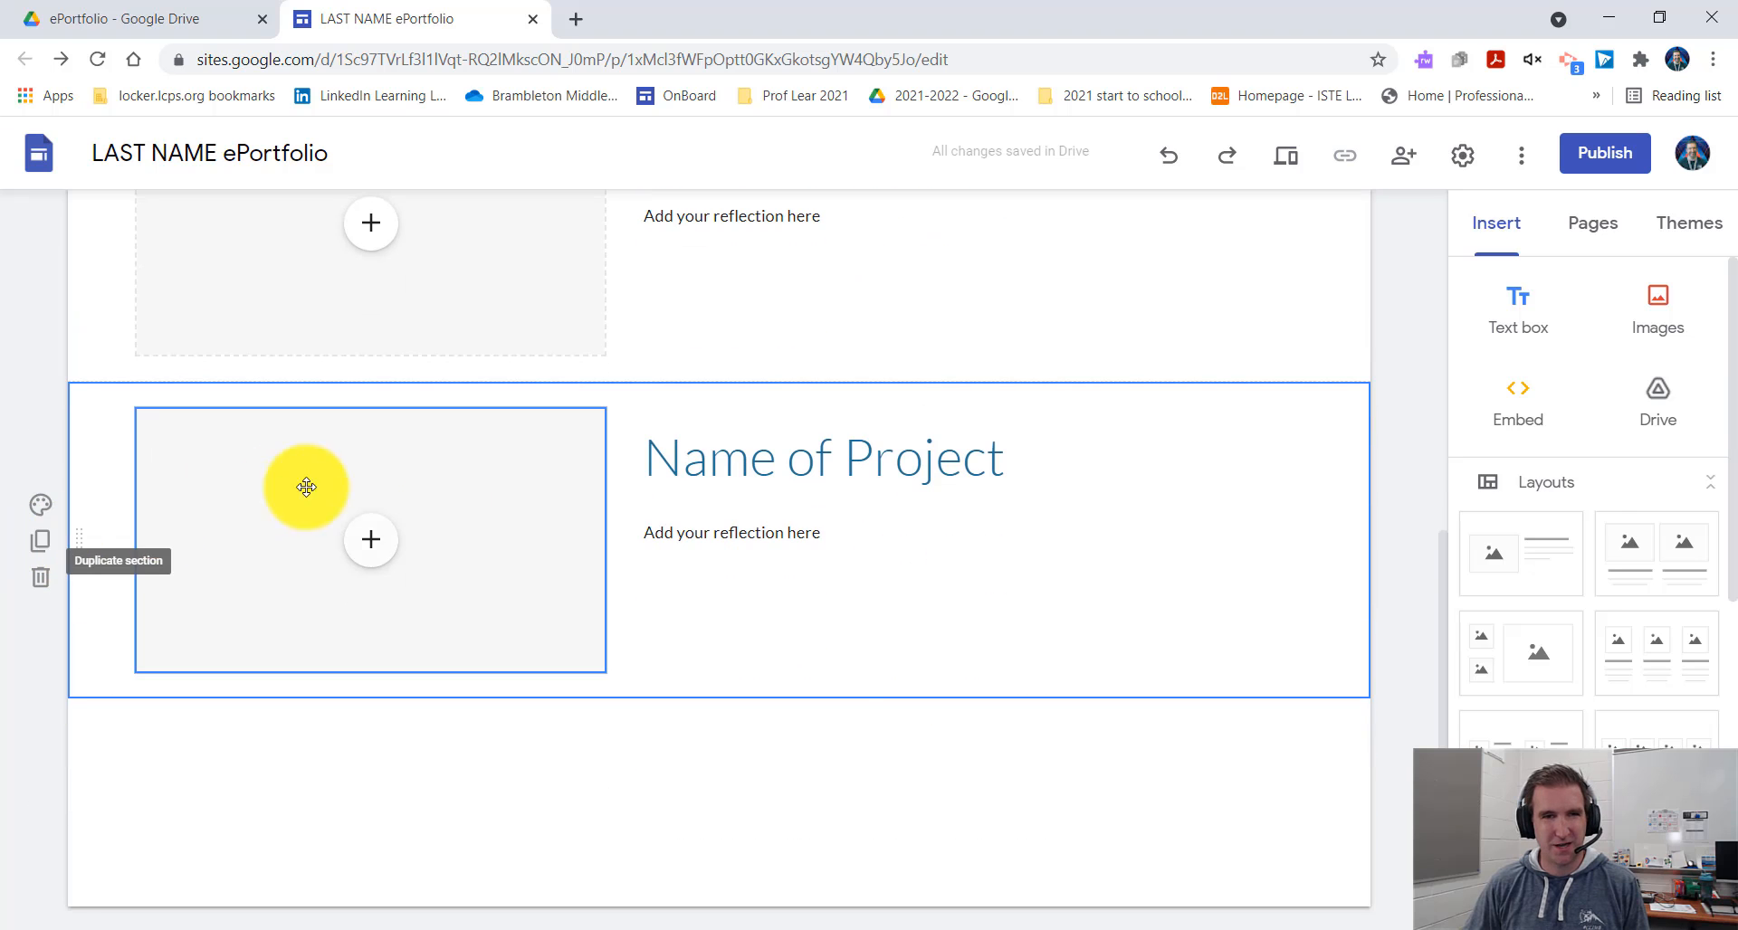
scroll(830, 702, "up", 3)
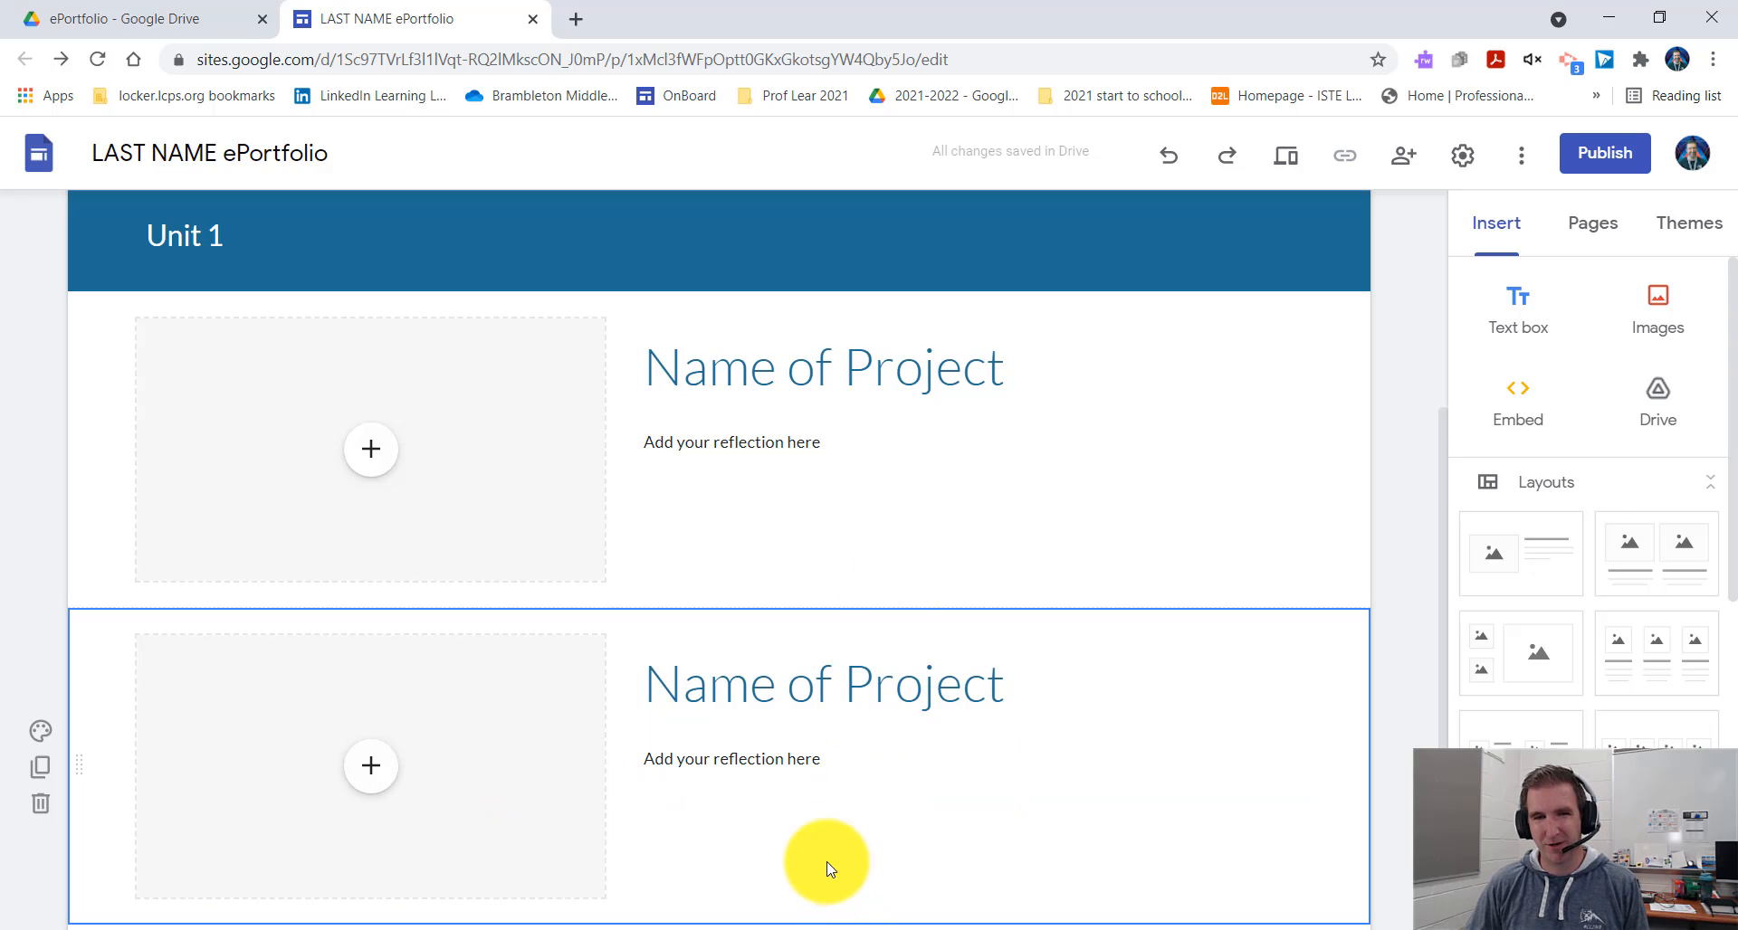
scroll(788, 828, "down", 1)
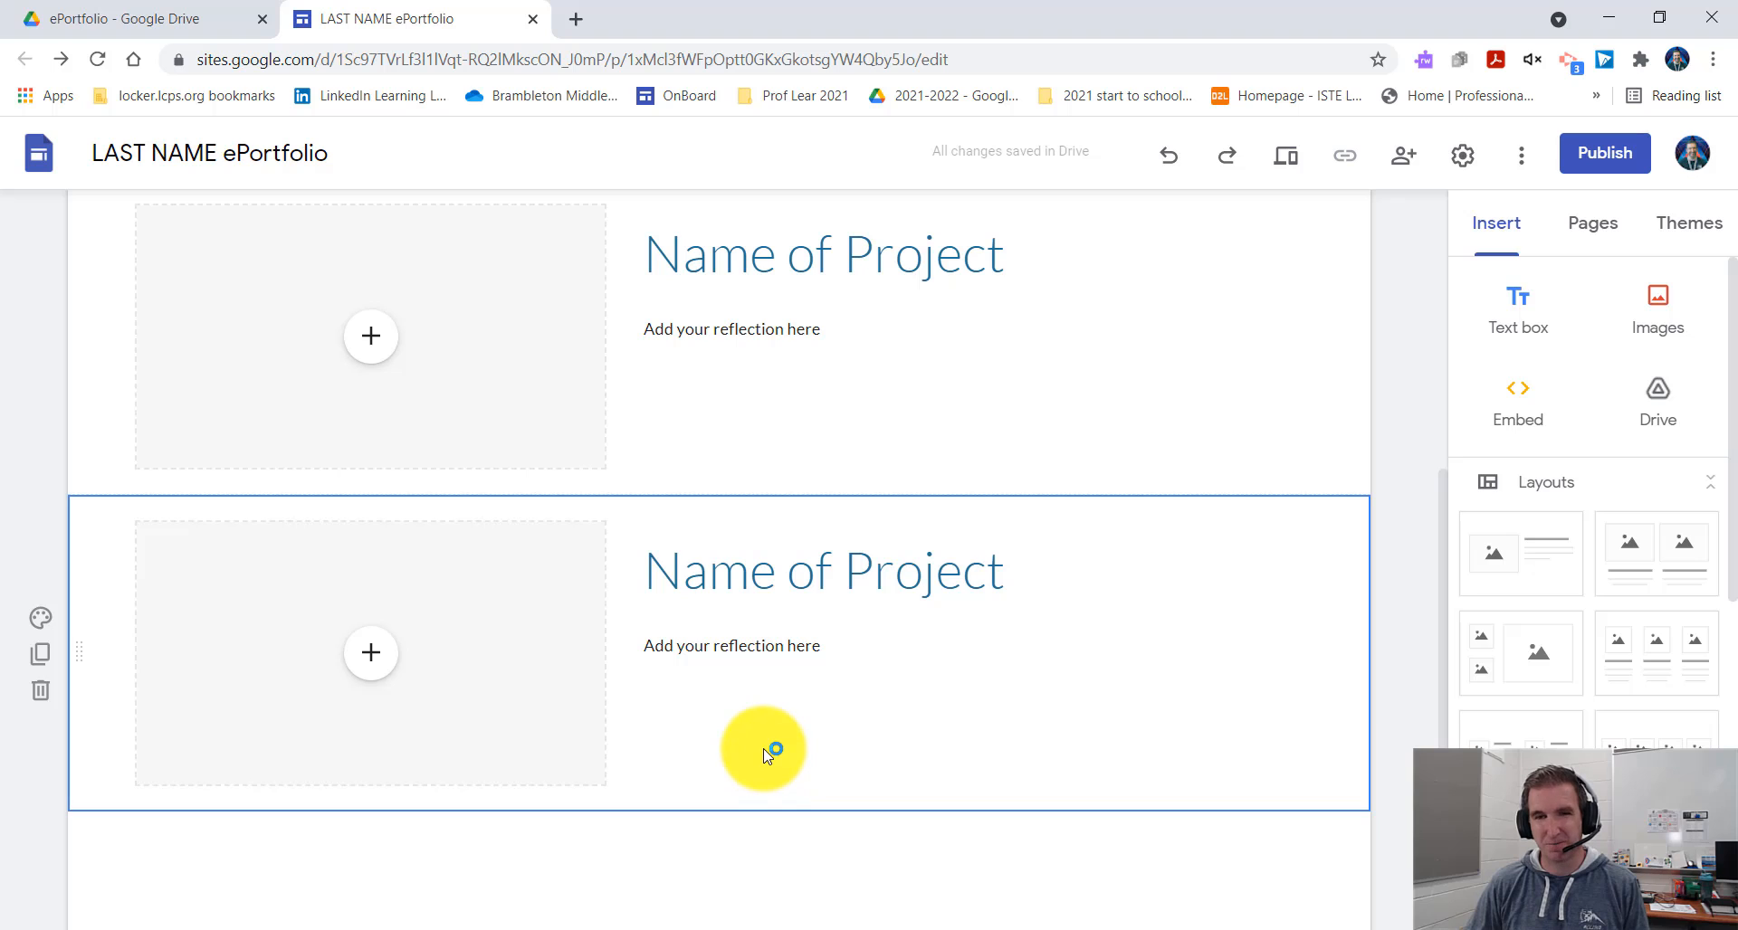
scroll(760, 751, "down", 1)
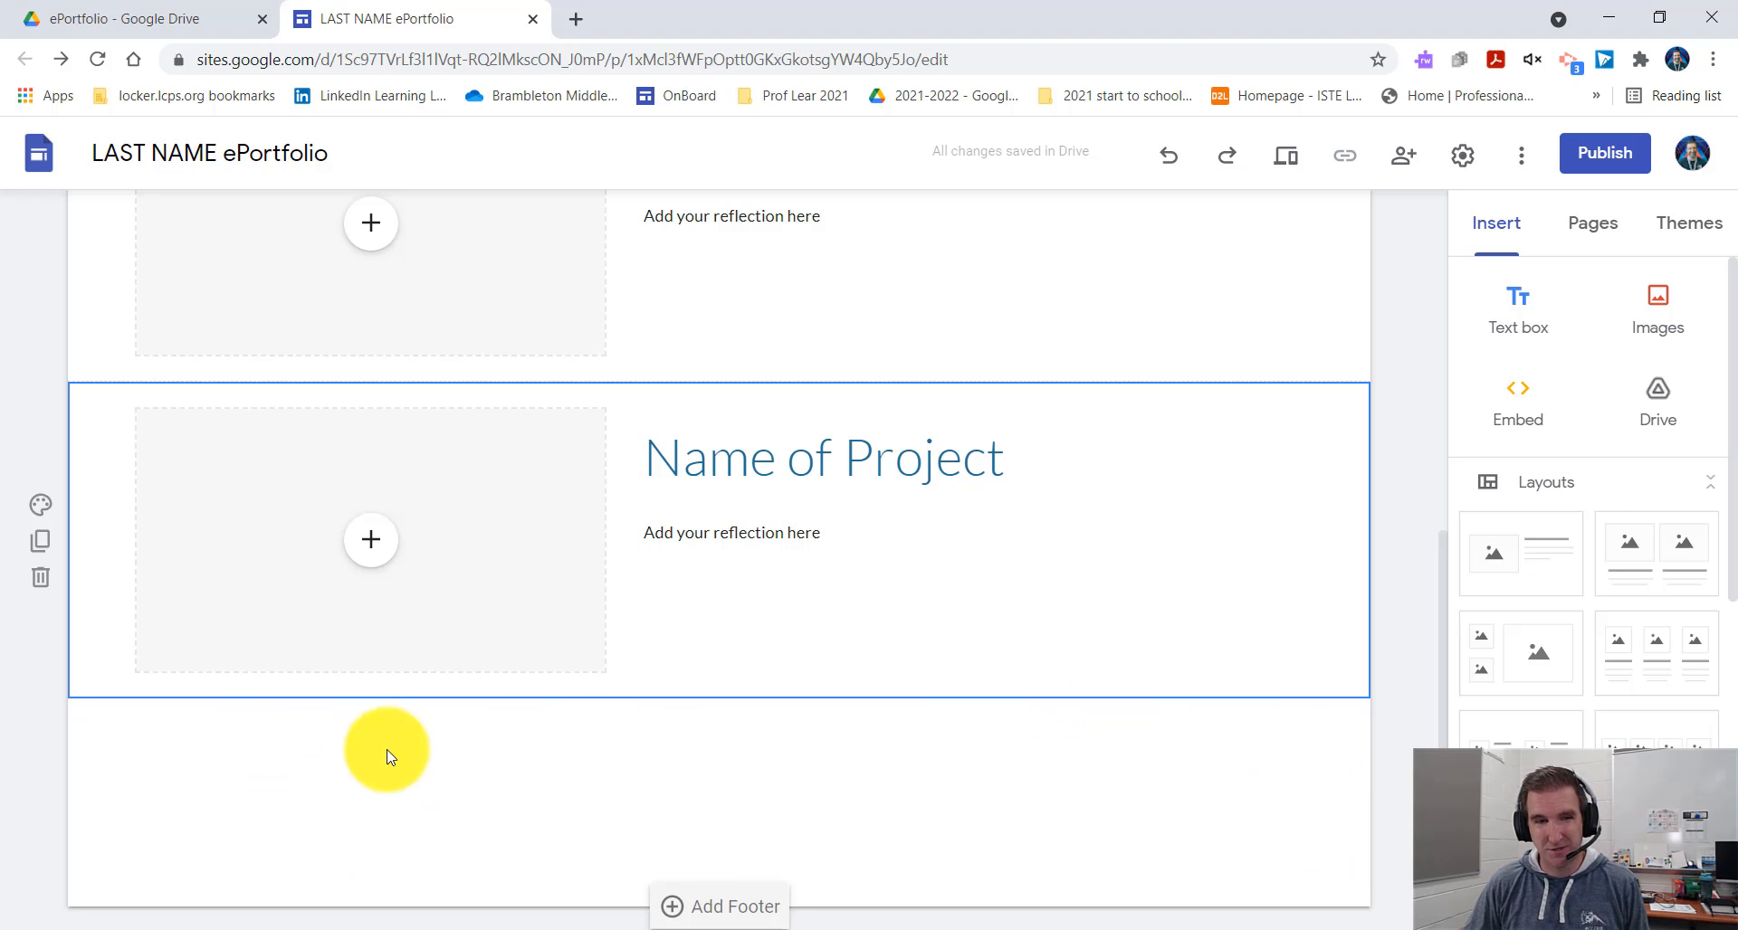
Add a "Unit 2" text box below the last project section, using the Heading style and the Style 3 section colour.
double_click(291, 793)
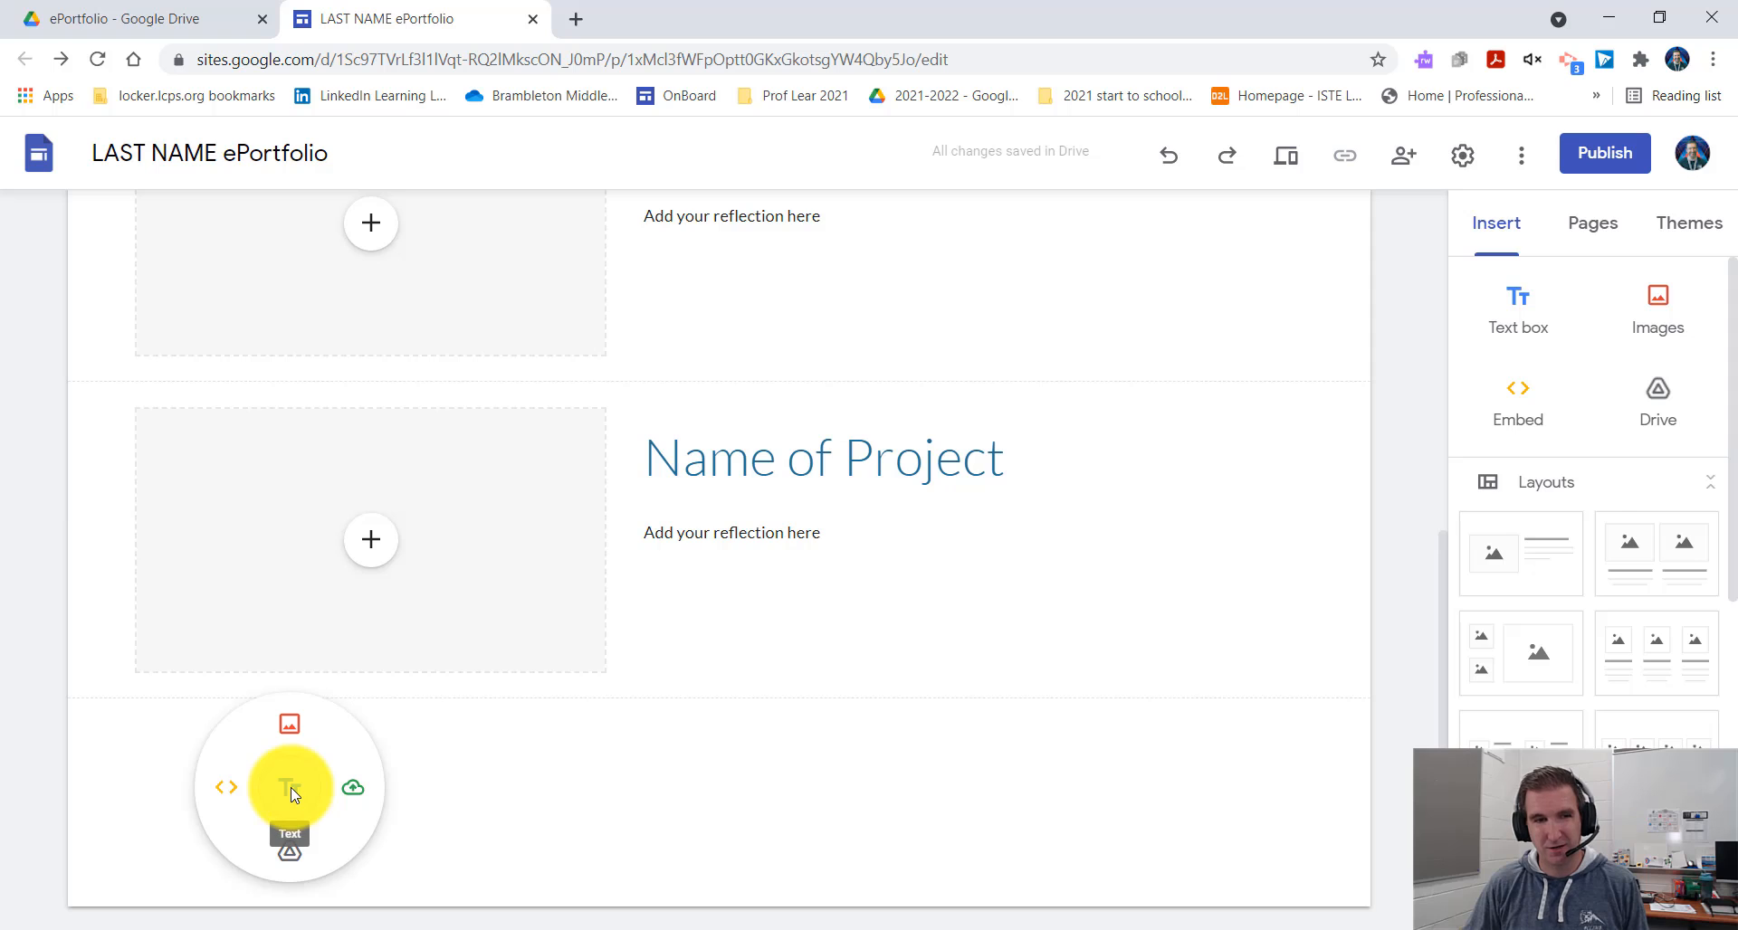
left_click(290, 793)
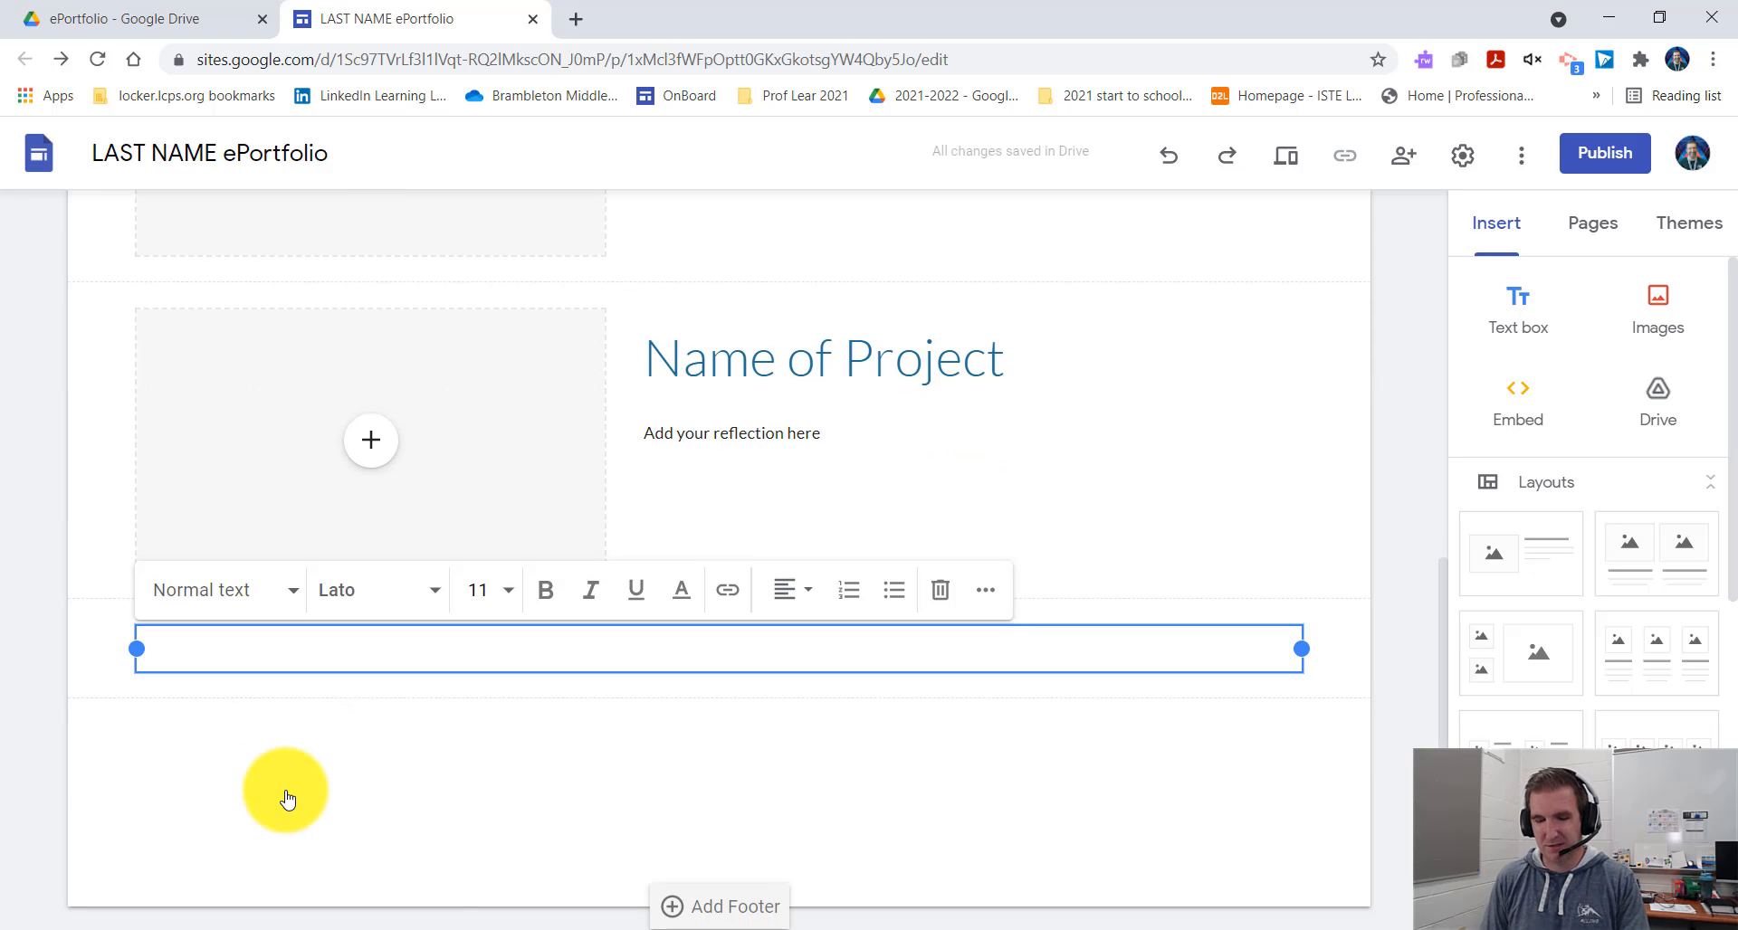
type("Unit 2")
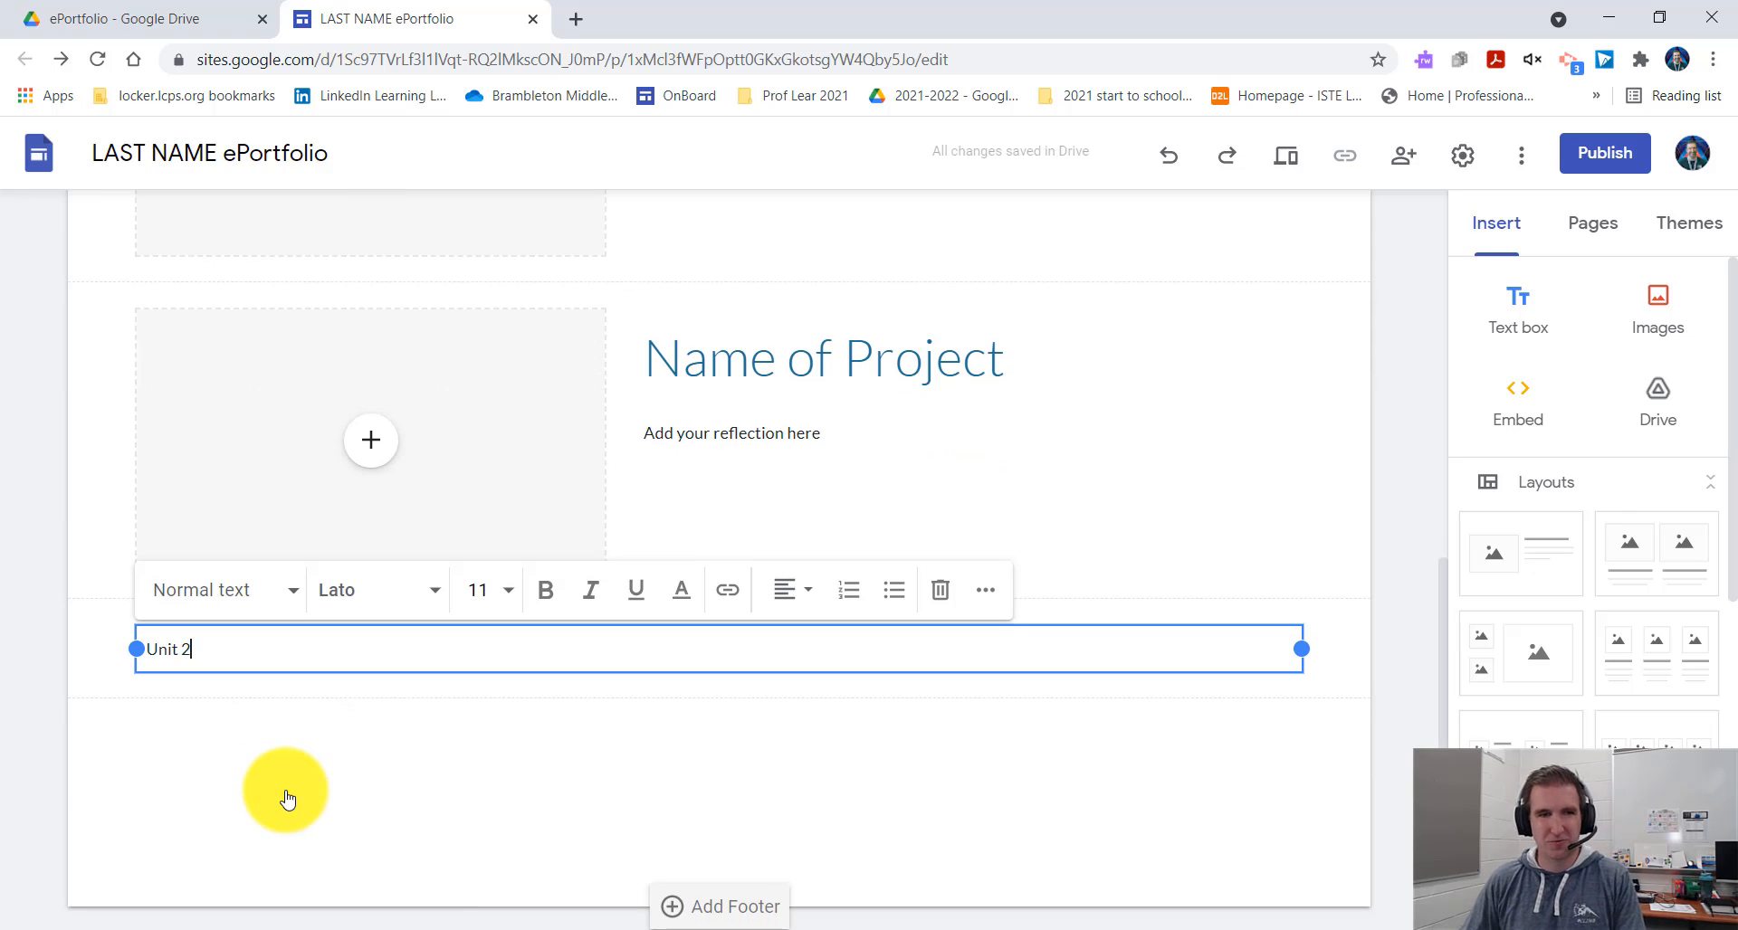
left_click(254, 589)
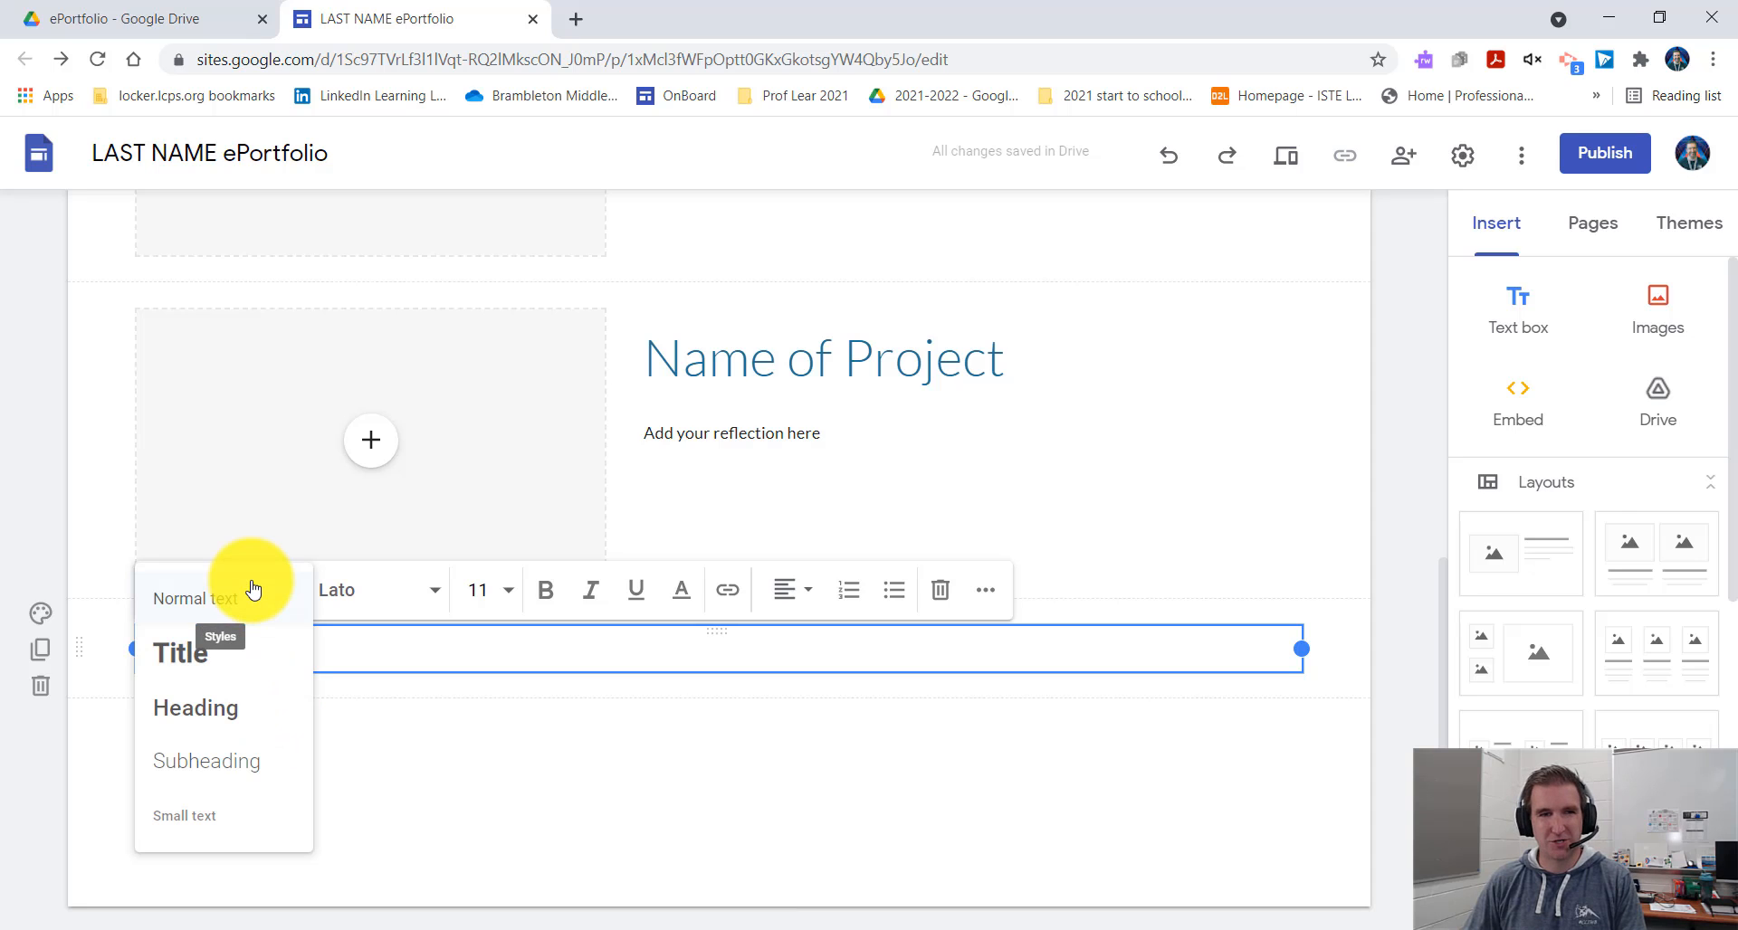
left_click(262, 704)
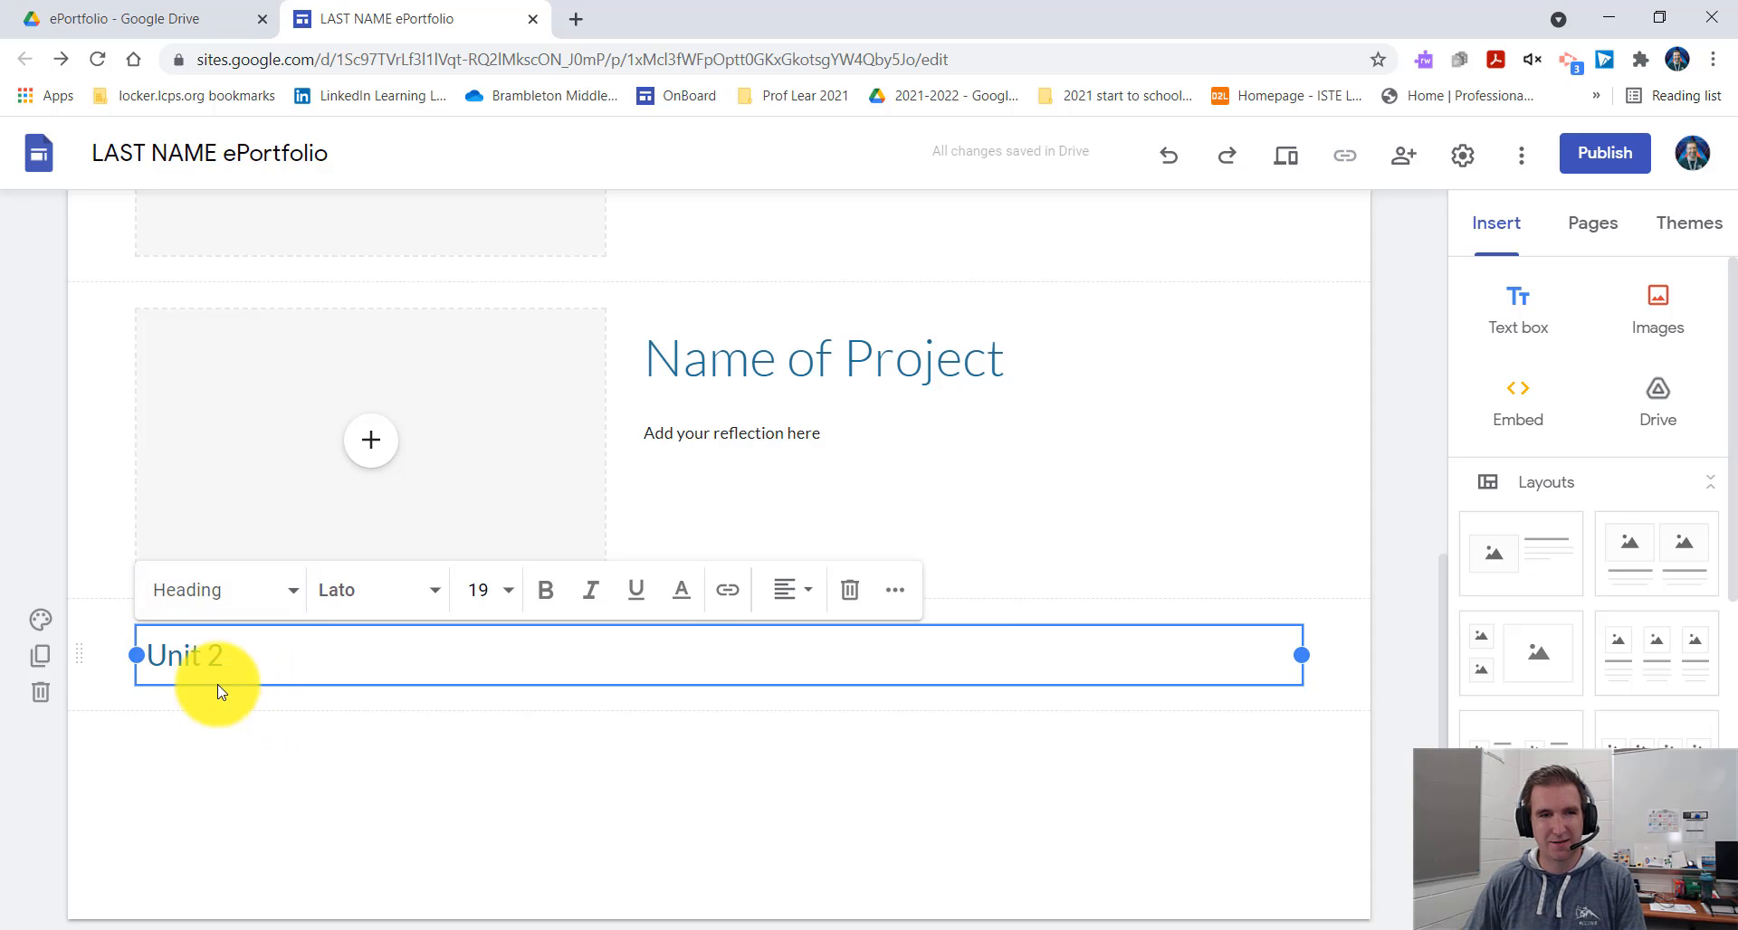
left_click(39, 620)
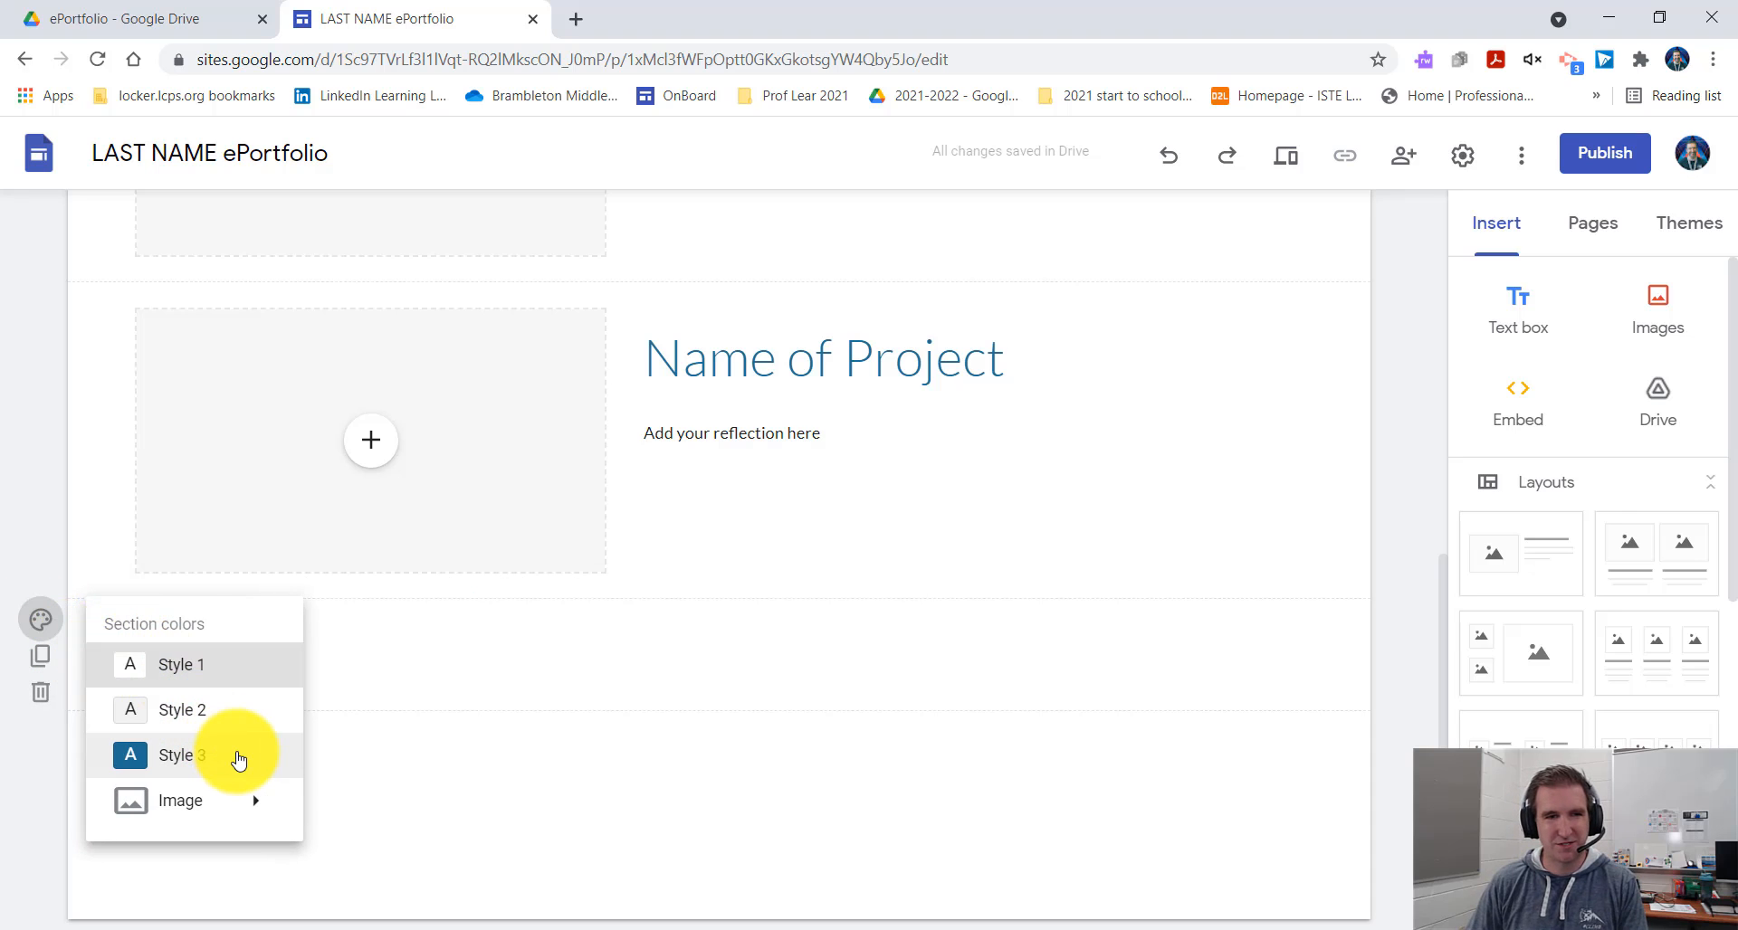
left_click(238, 758)
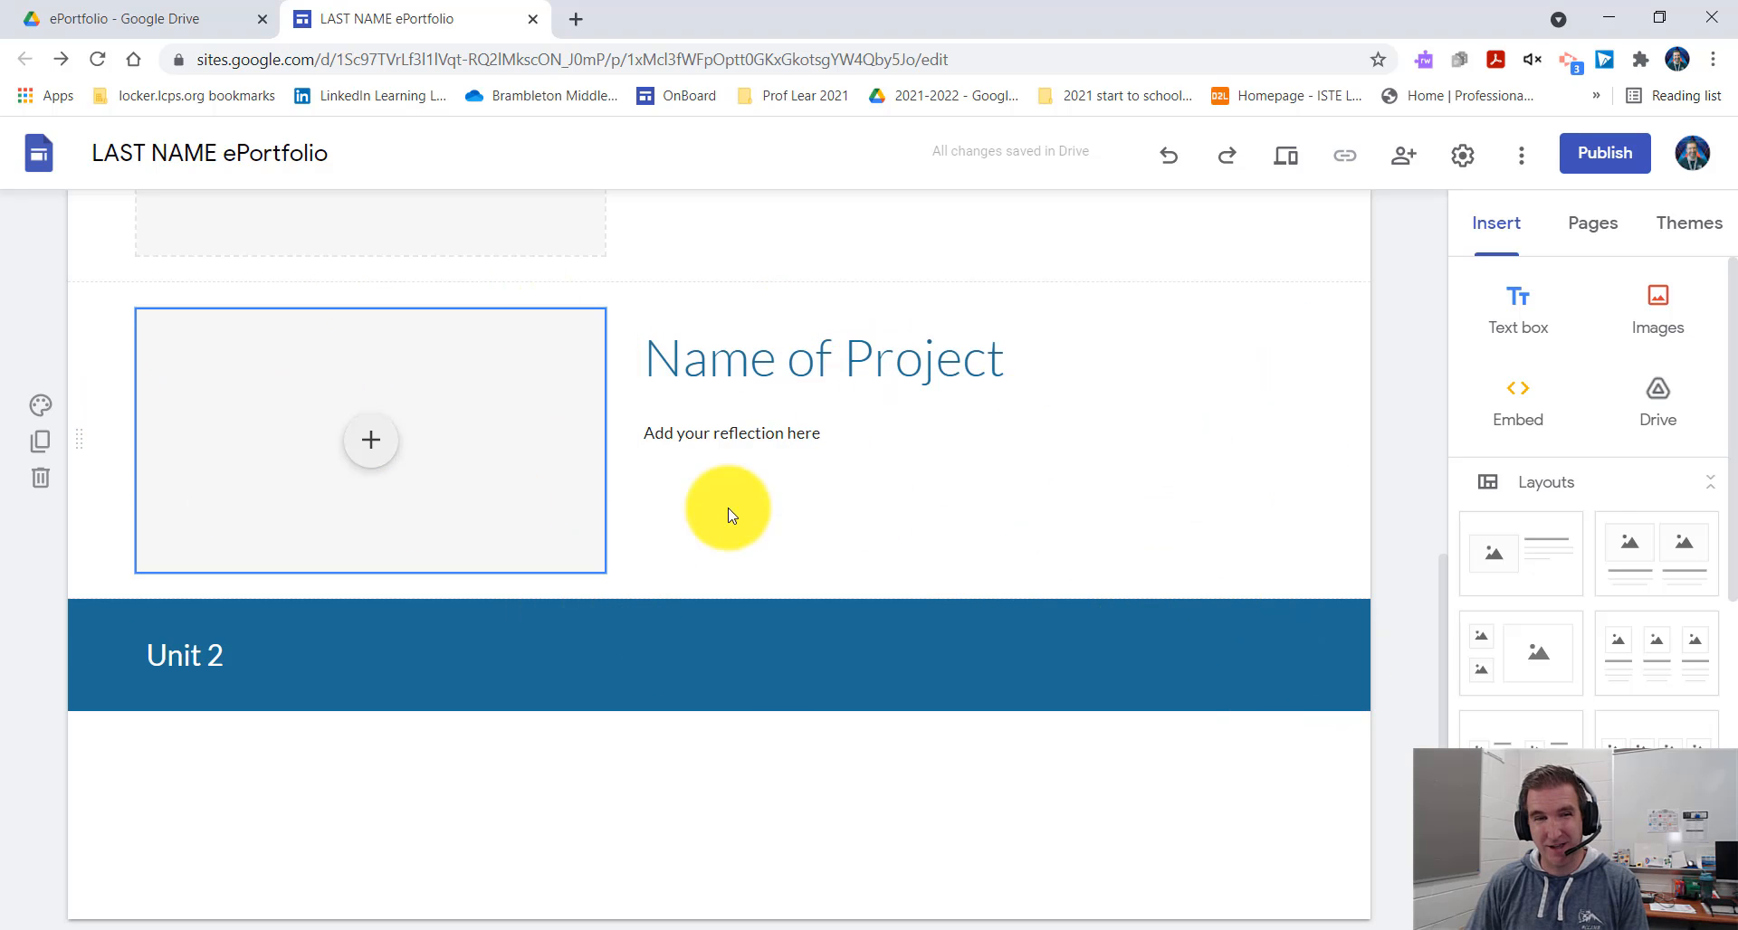
Duplicate the project section above "Unit 2" and move one of the copies below the "Unit 2" section.
left_click(40, 441)
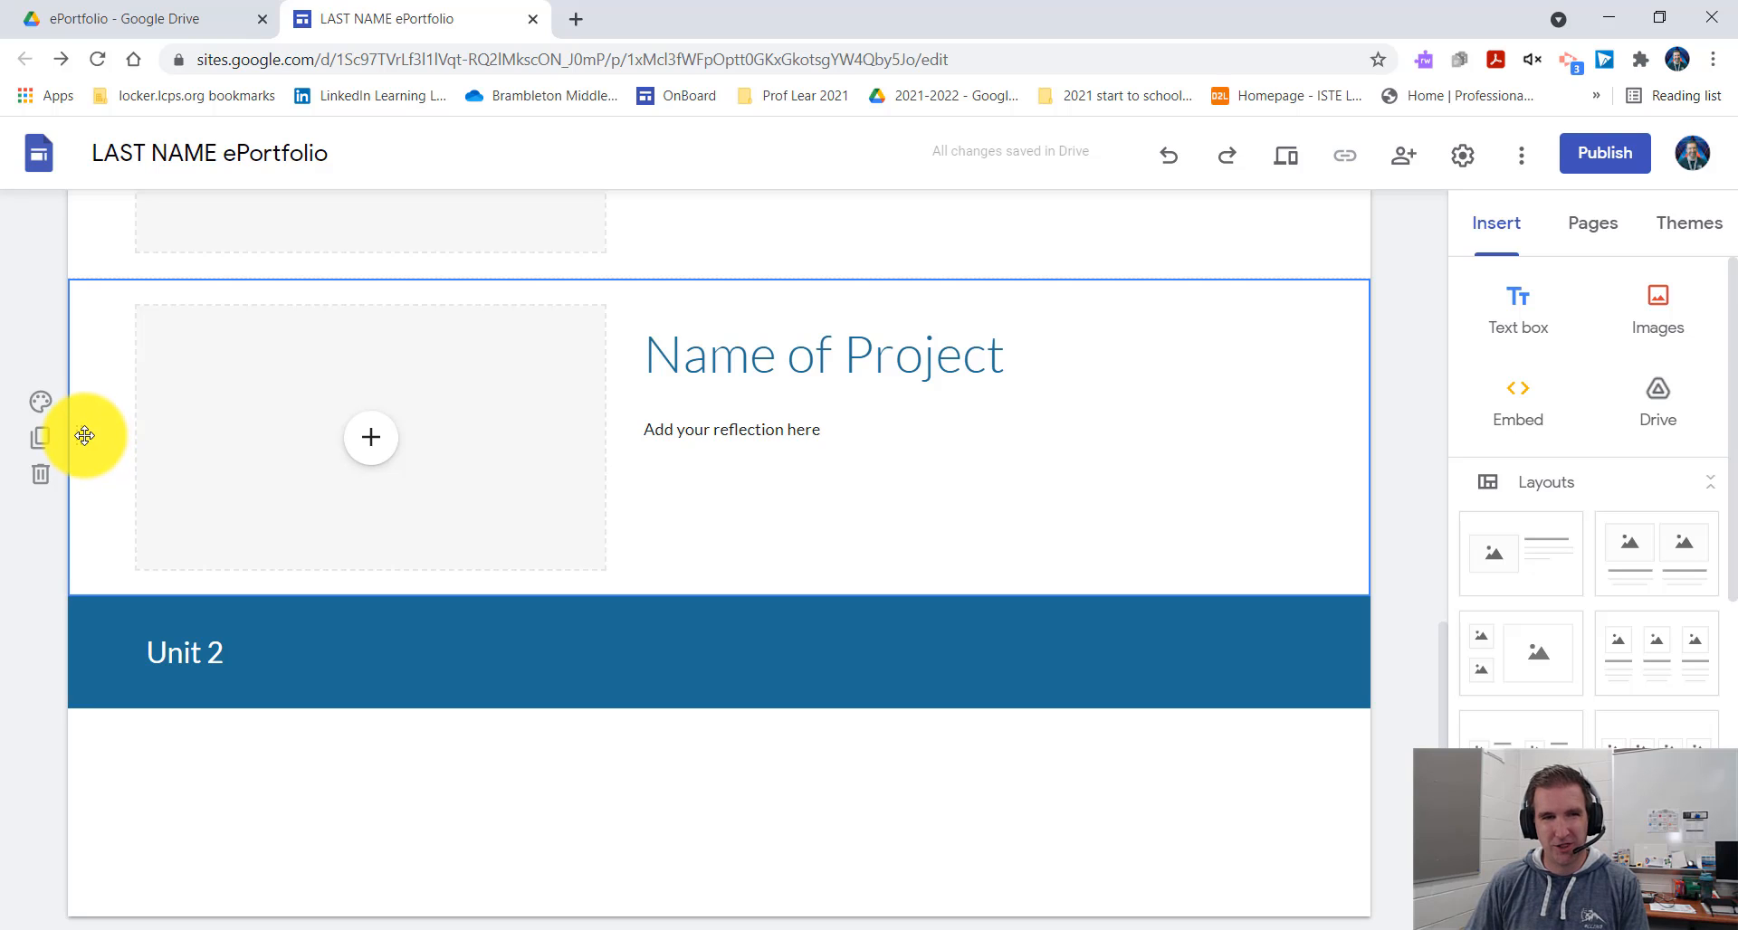
left_click_drag(84, 436, 85, 896)
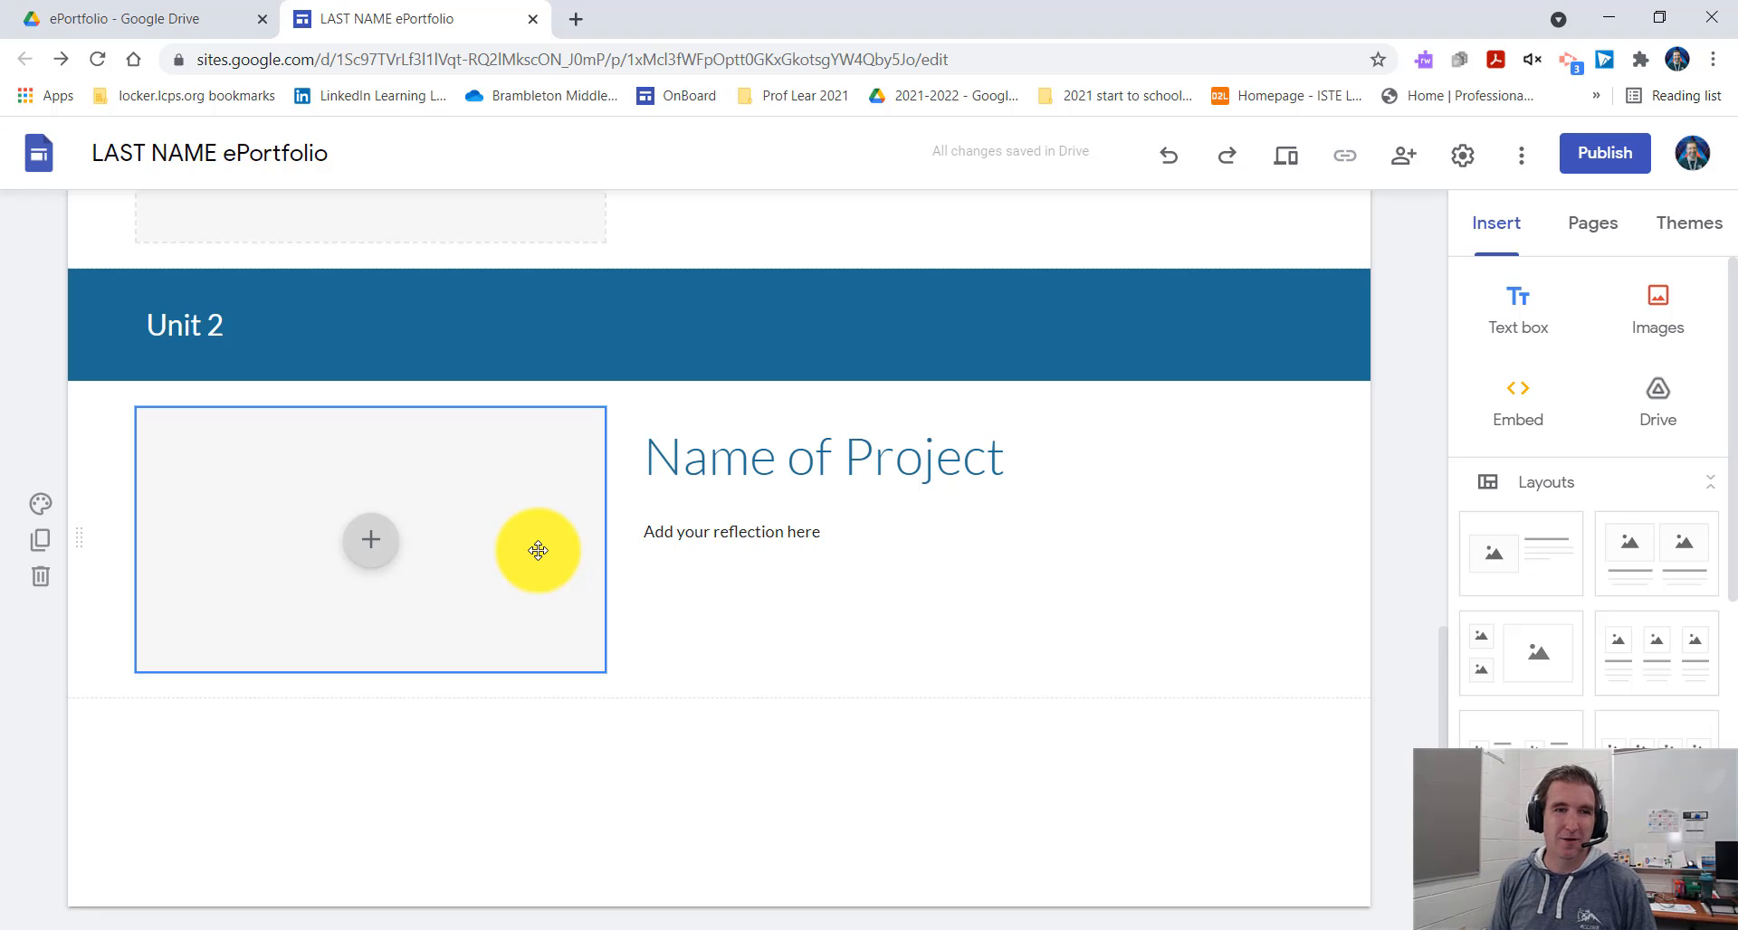
Switch to Google Drive and create a new Google Sites file in the ePortfolio folder.
left_click(186, 20)
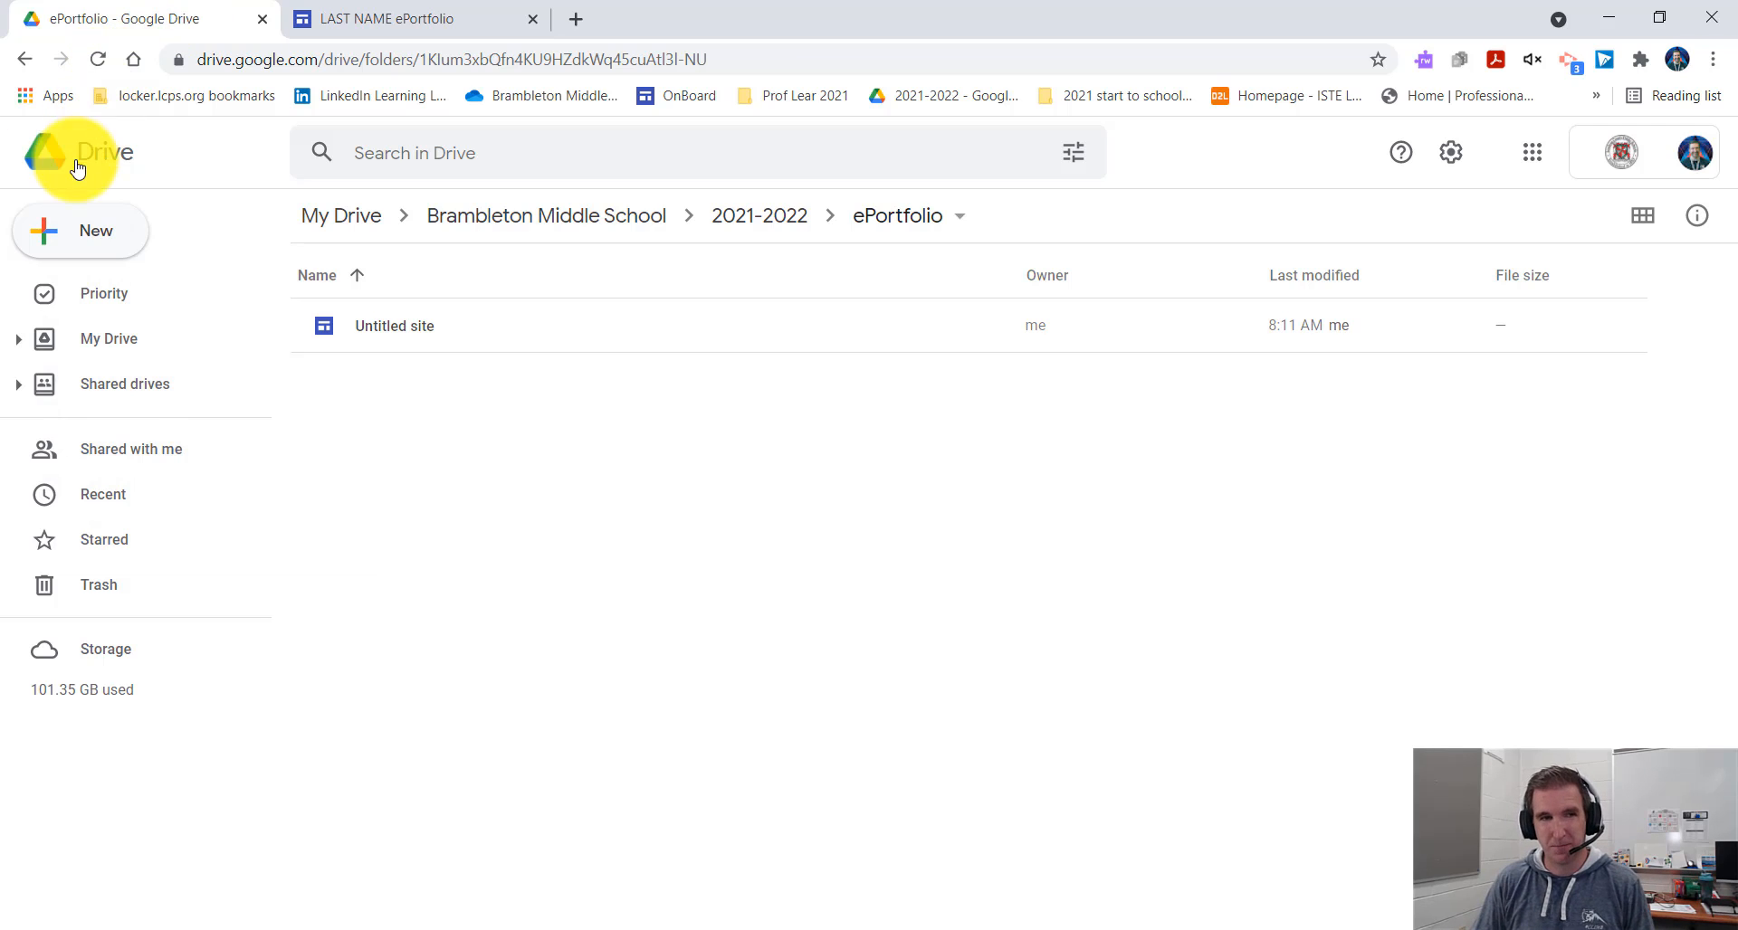
left_click(92, 238)
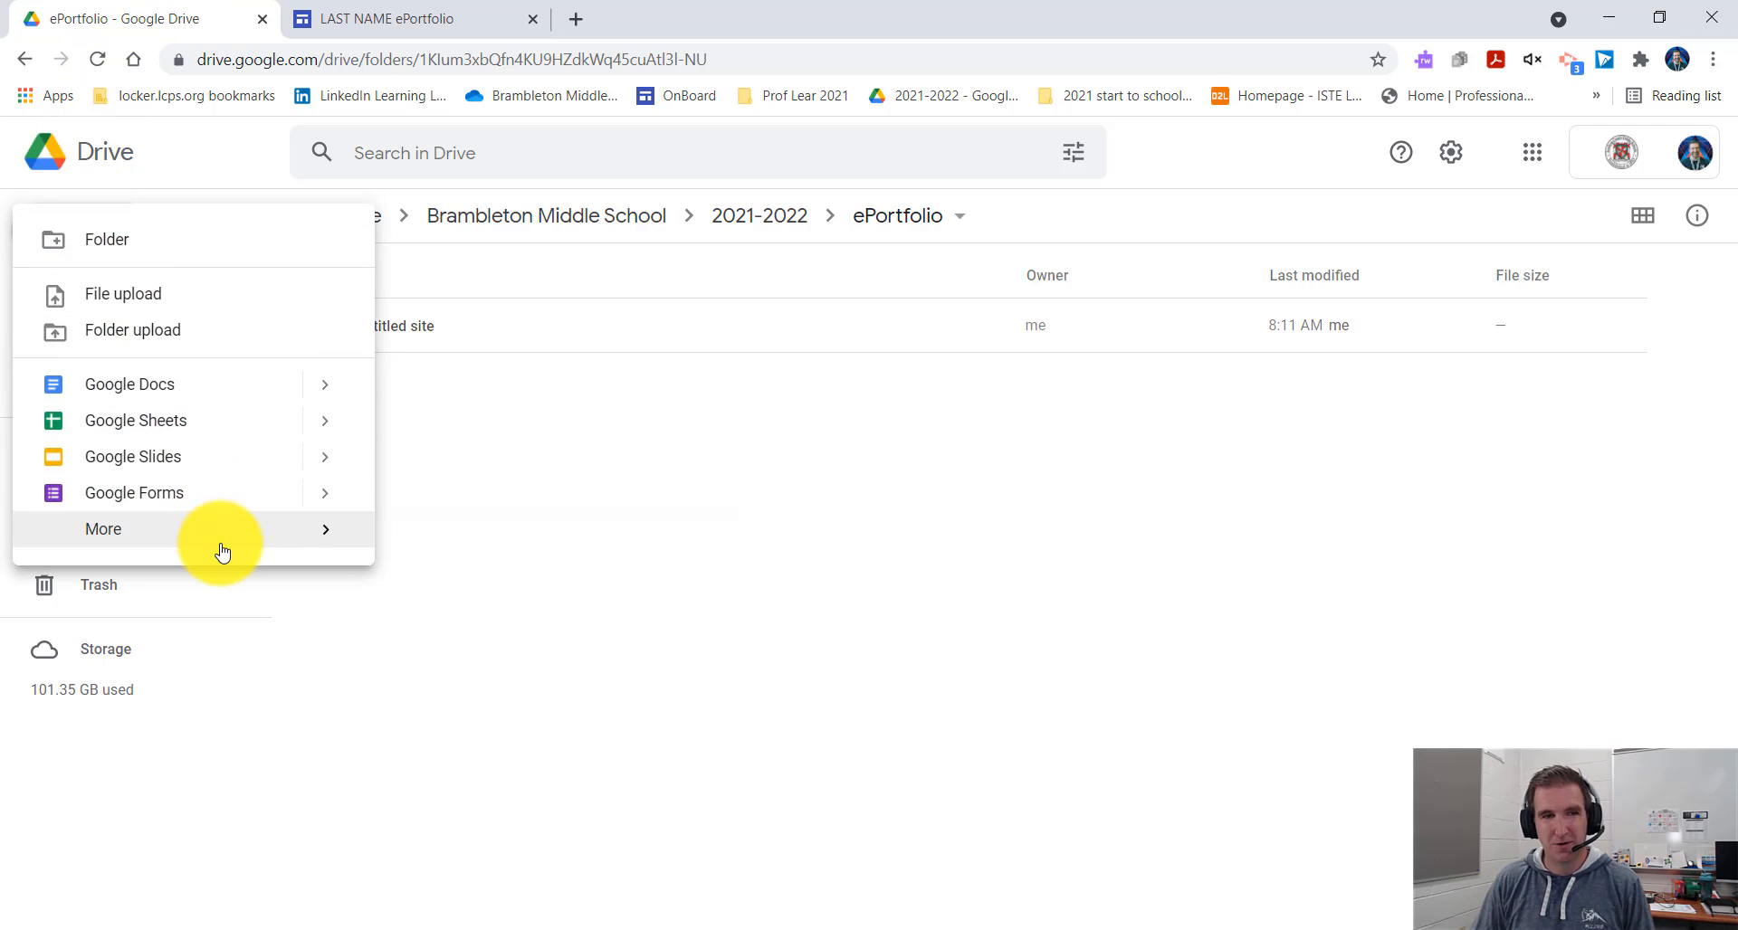
mouse_move(221, 532)
left_click(492, 623)
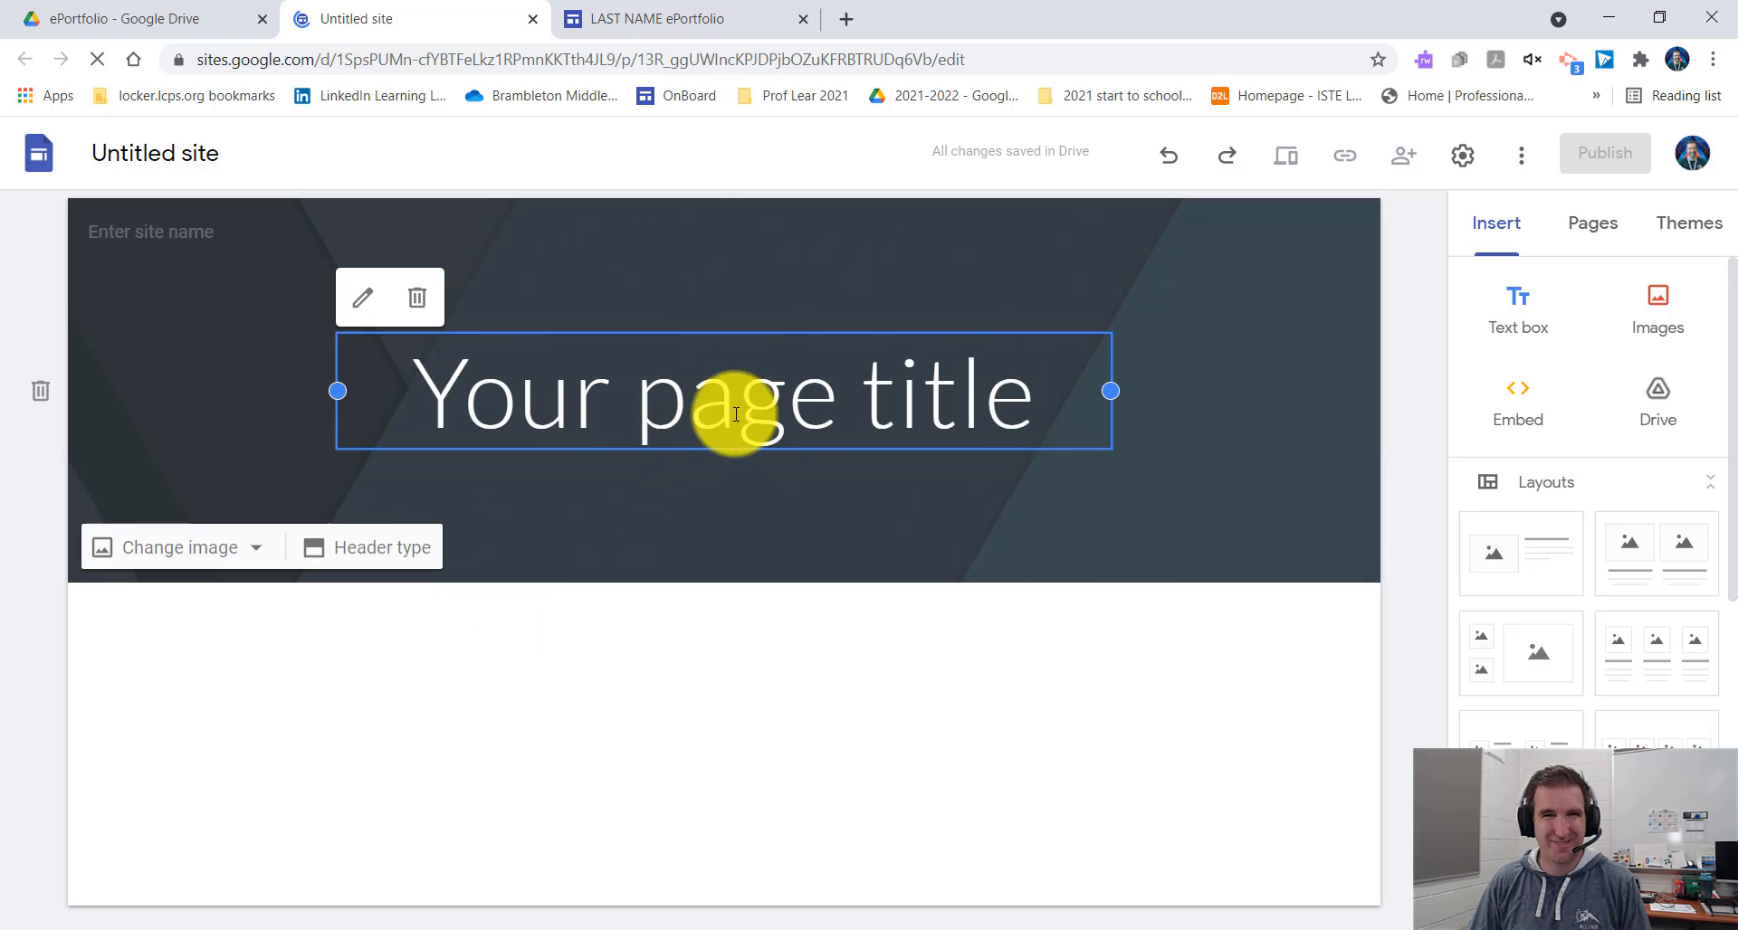
Replace the new site's page title with "YOUR NAME" and close the template gallery.
left_click(743, 399)
triple_click(743, 399)
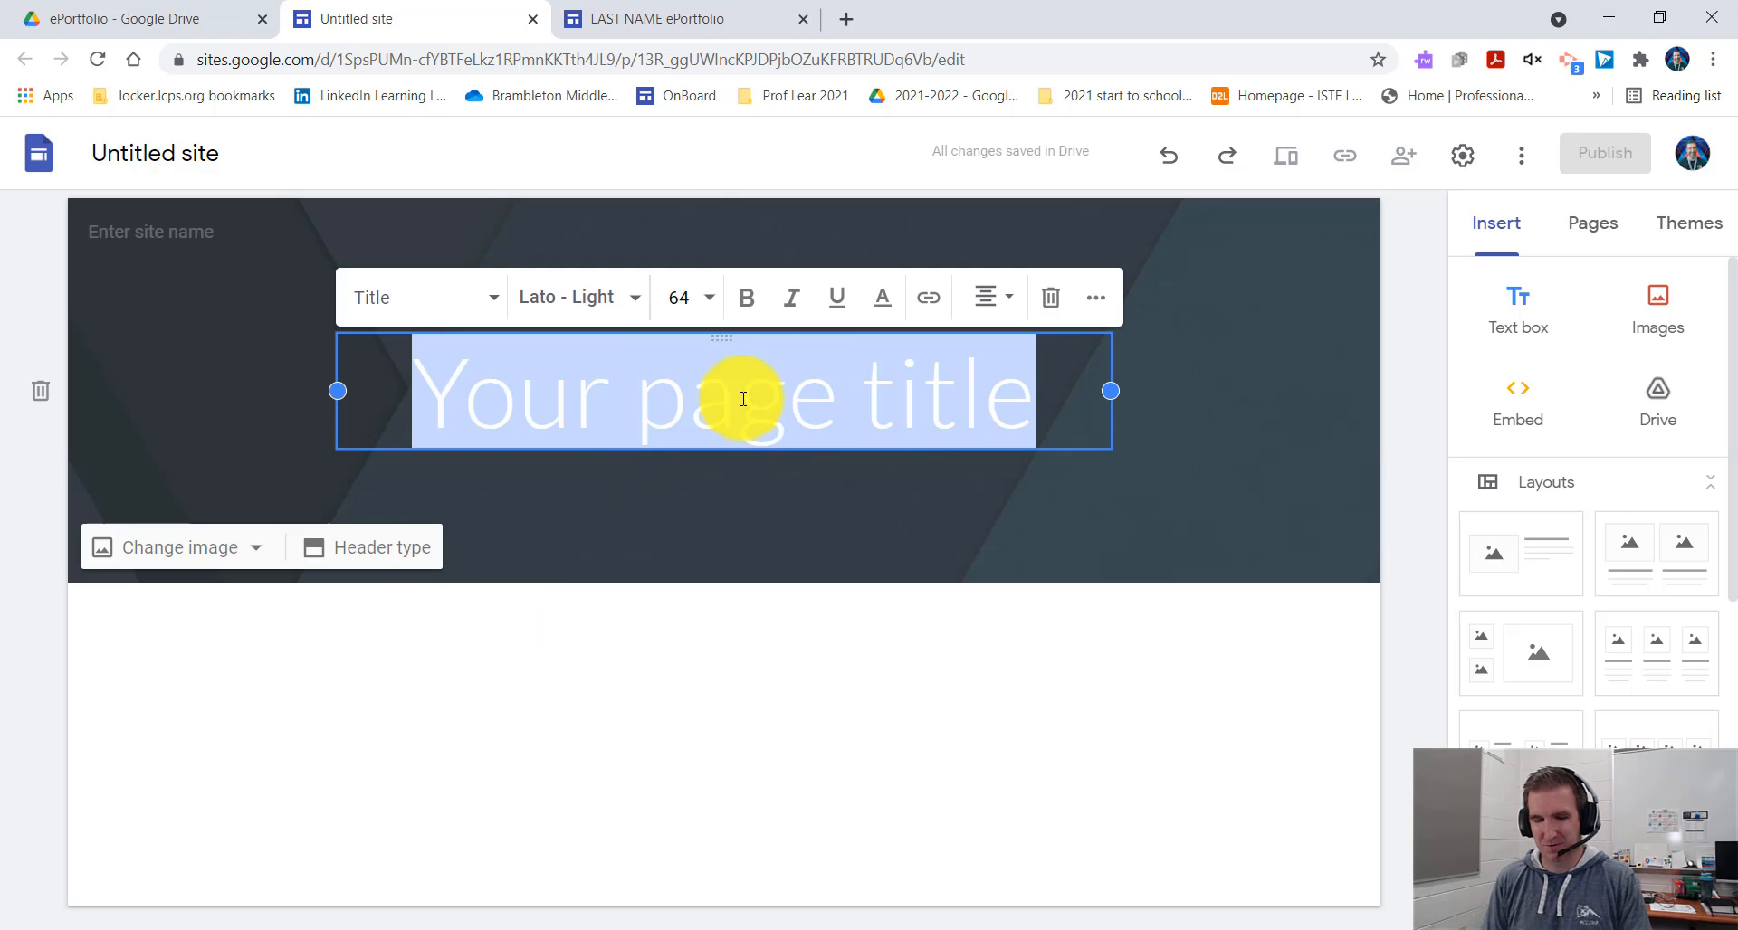
type("YOUR NAME")
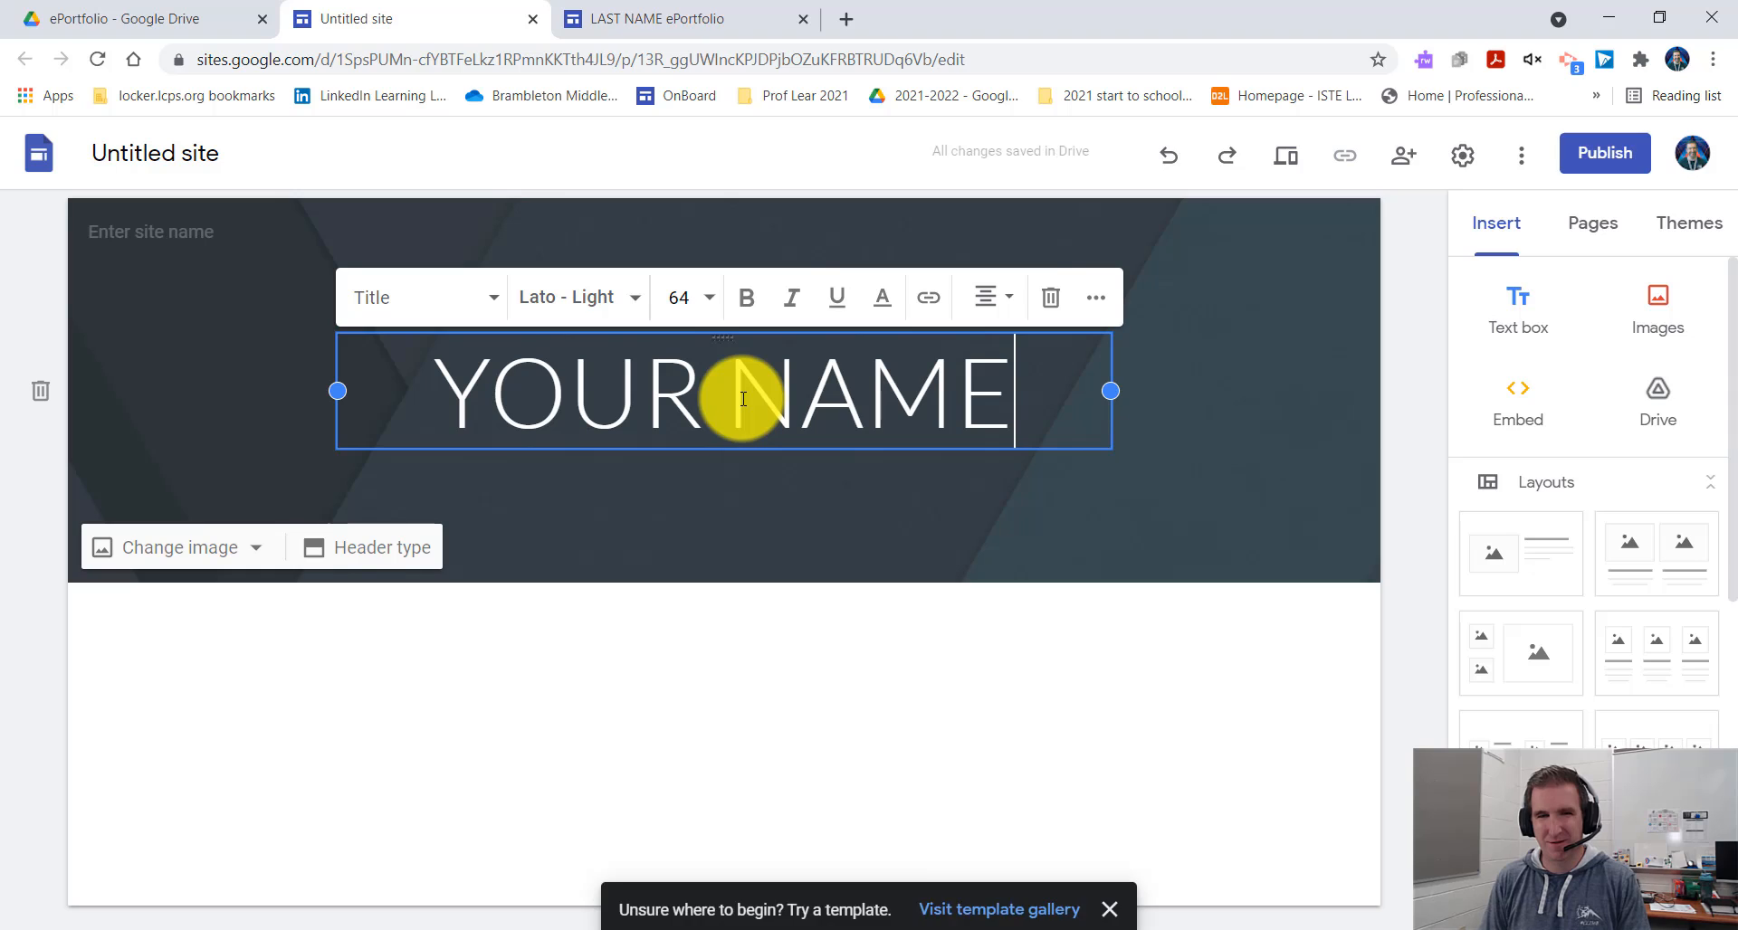
key("space")
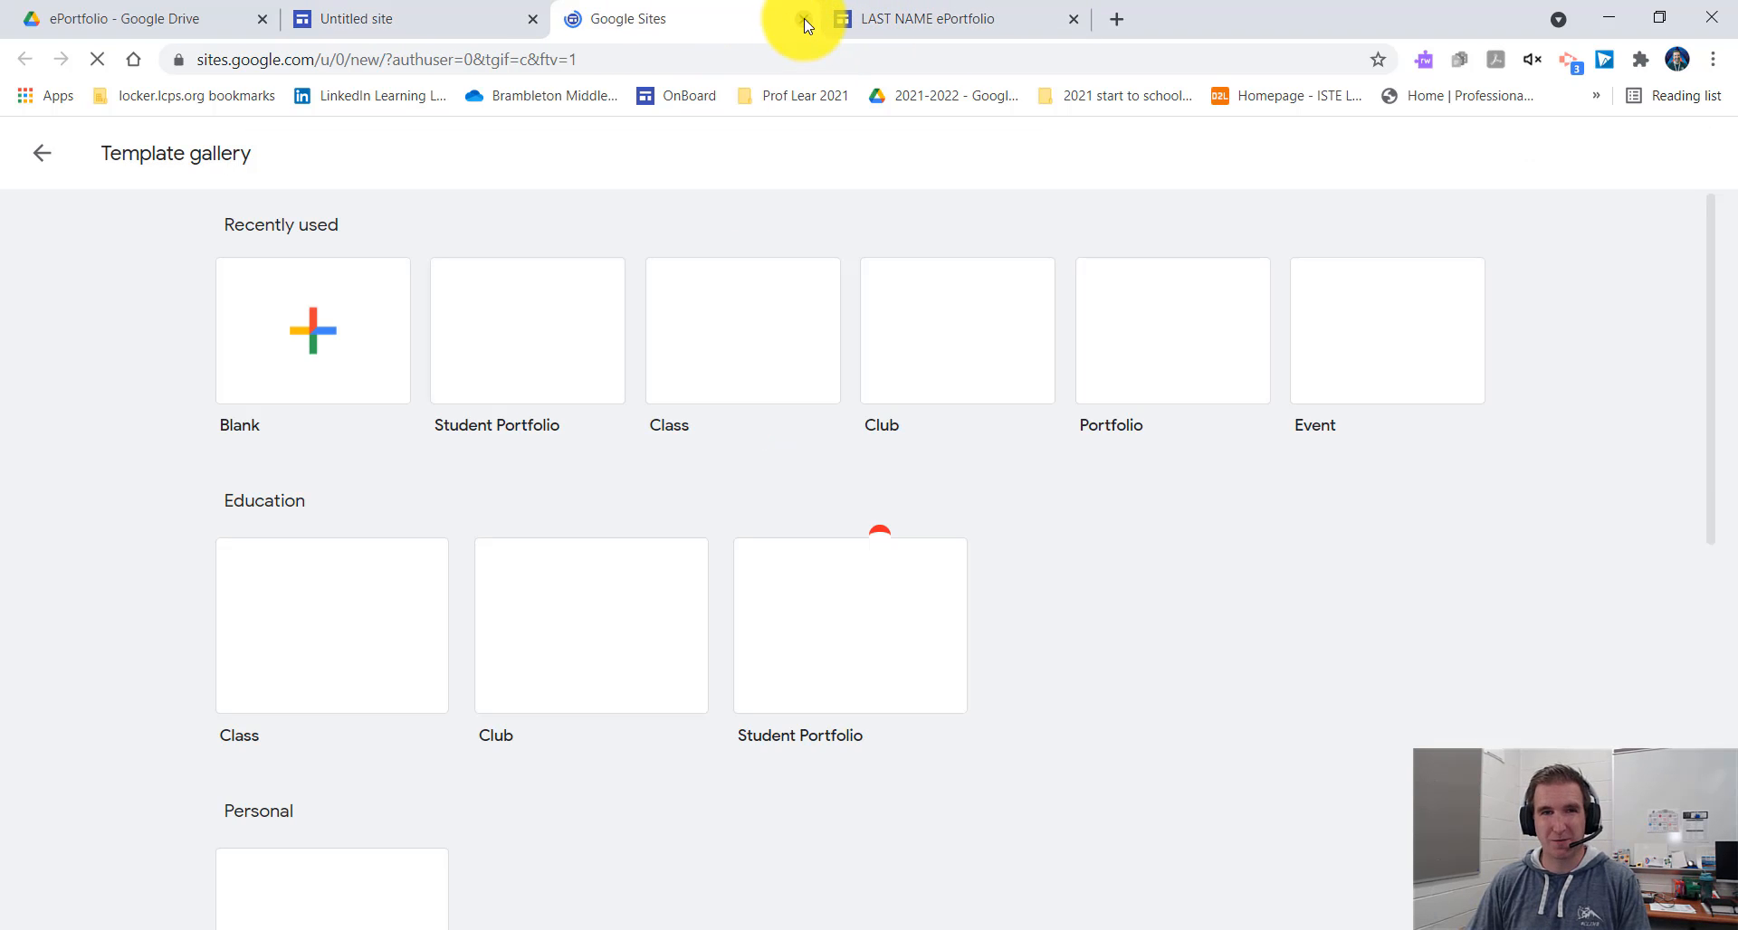
left_click(804, 18)
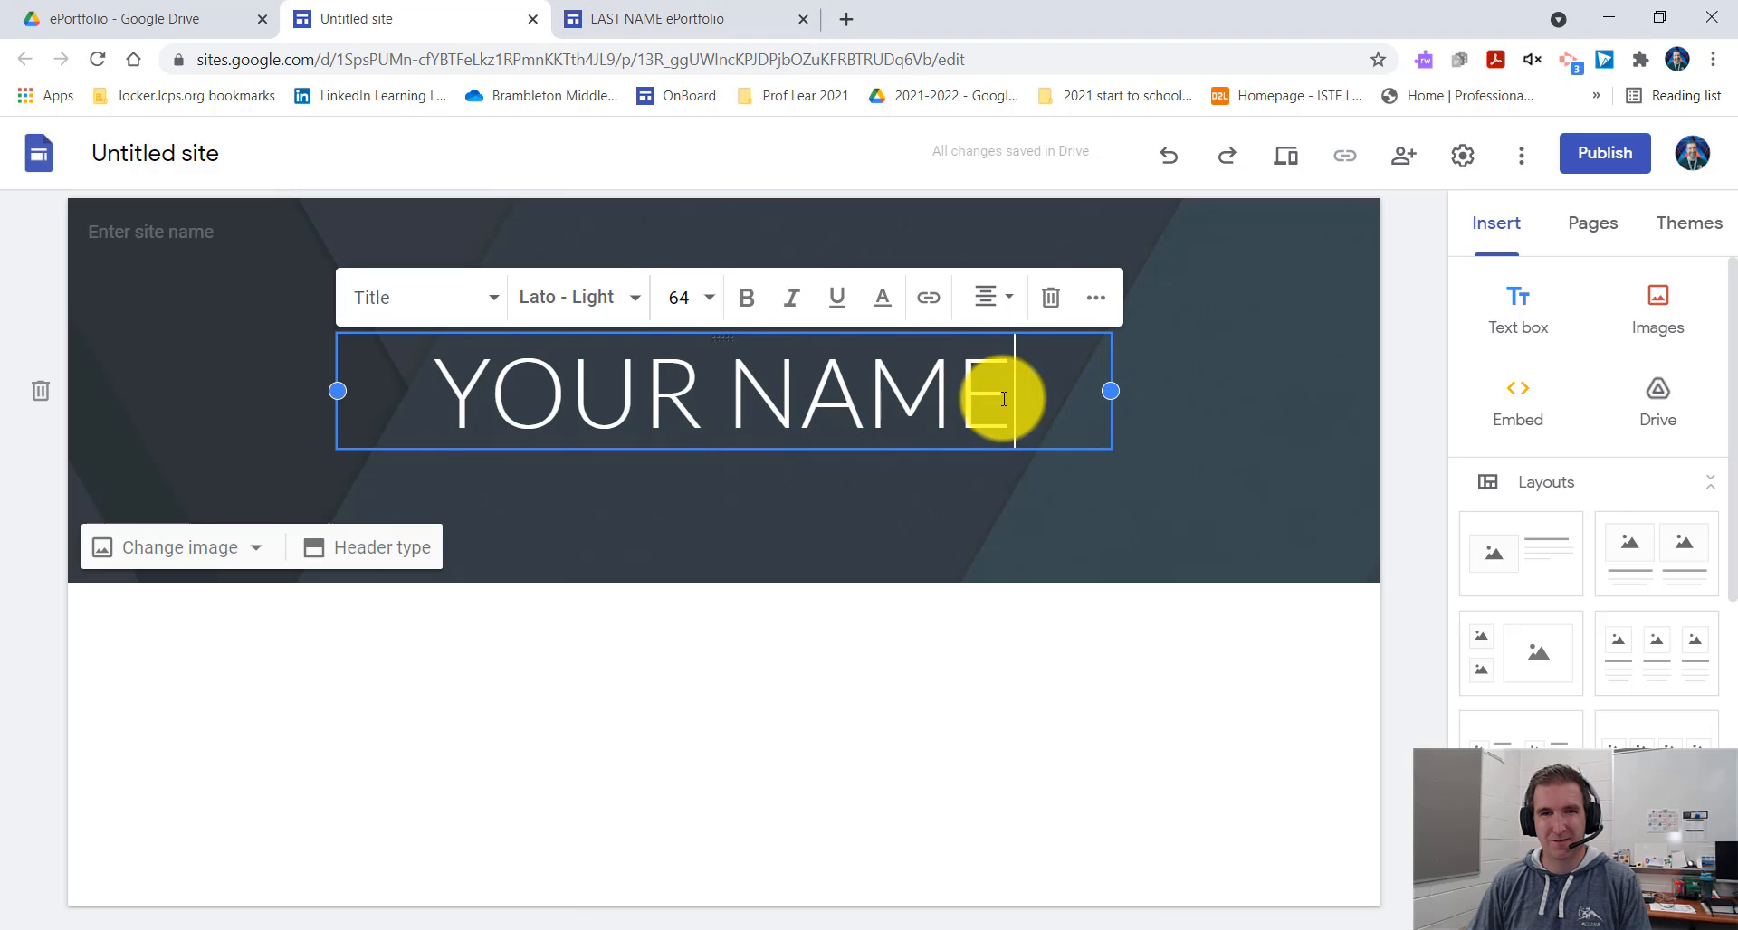
Add the line "Your Learning Journey" beneath "YOUR NAME" in the header's title text box.
key("Return")
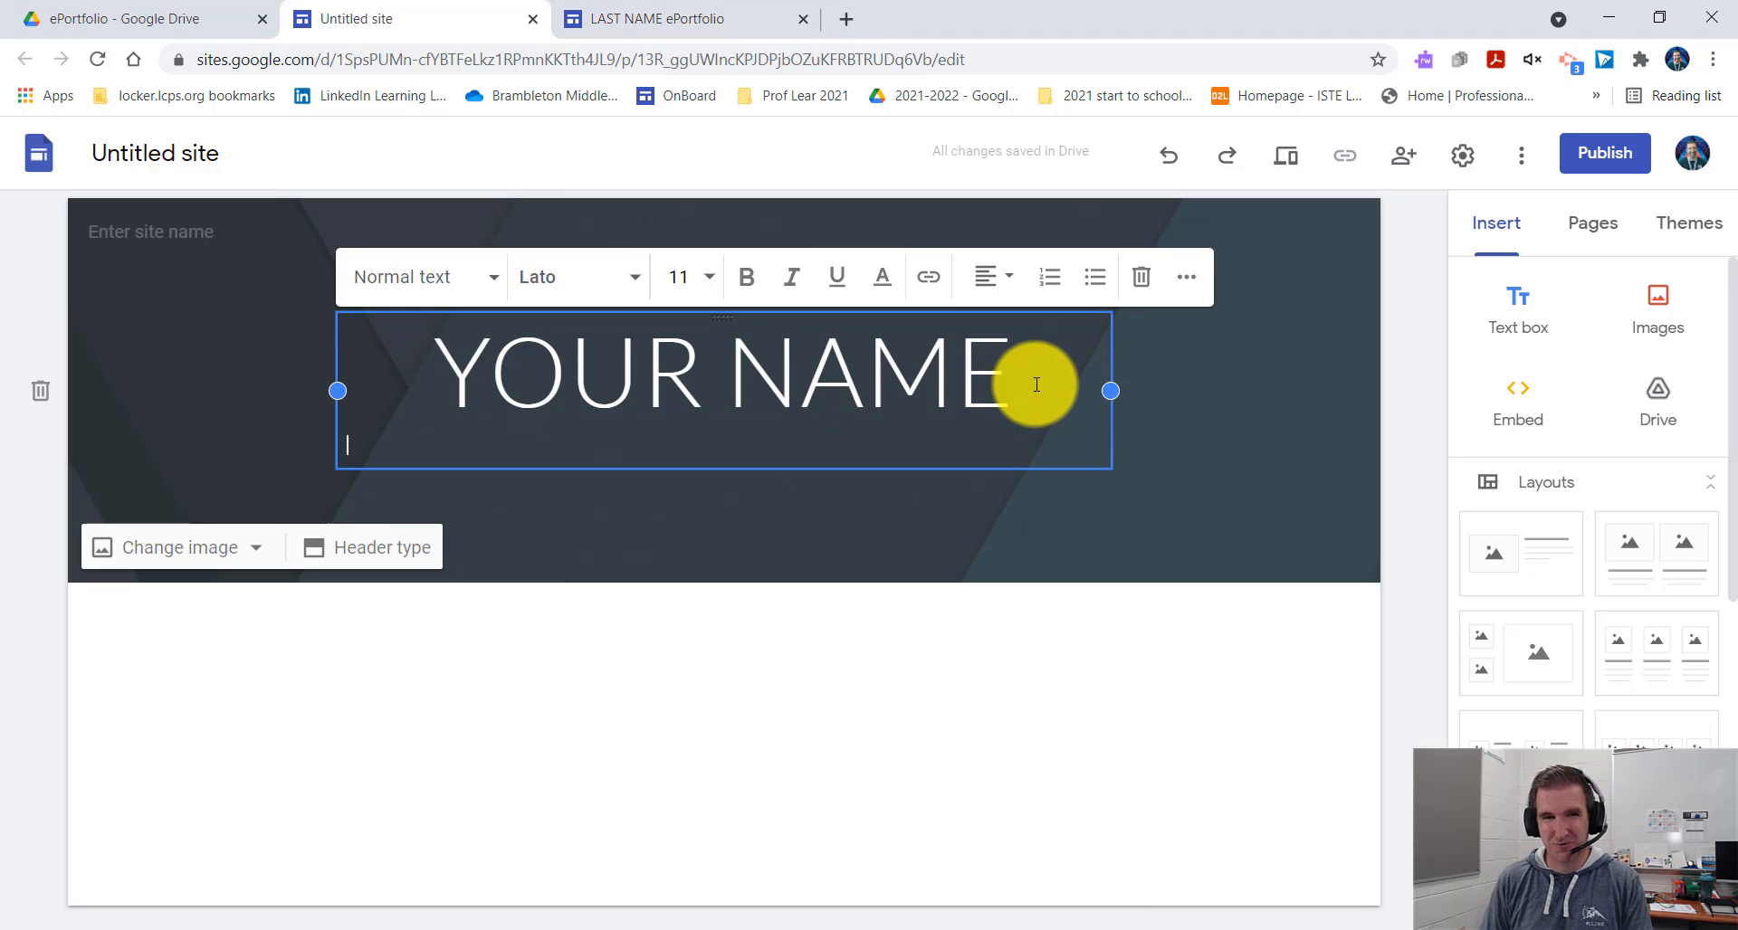
type("You")
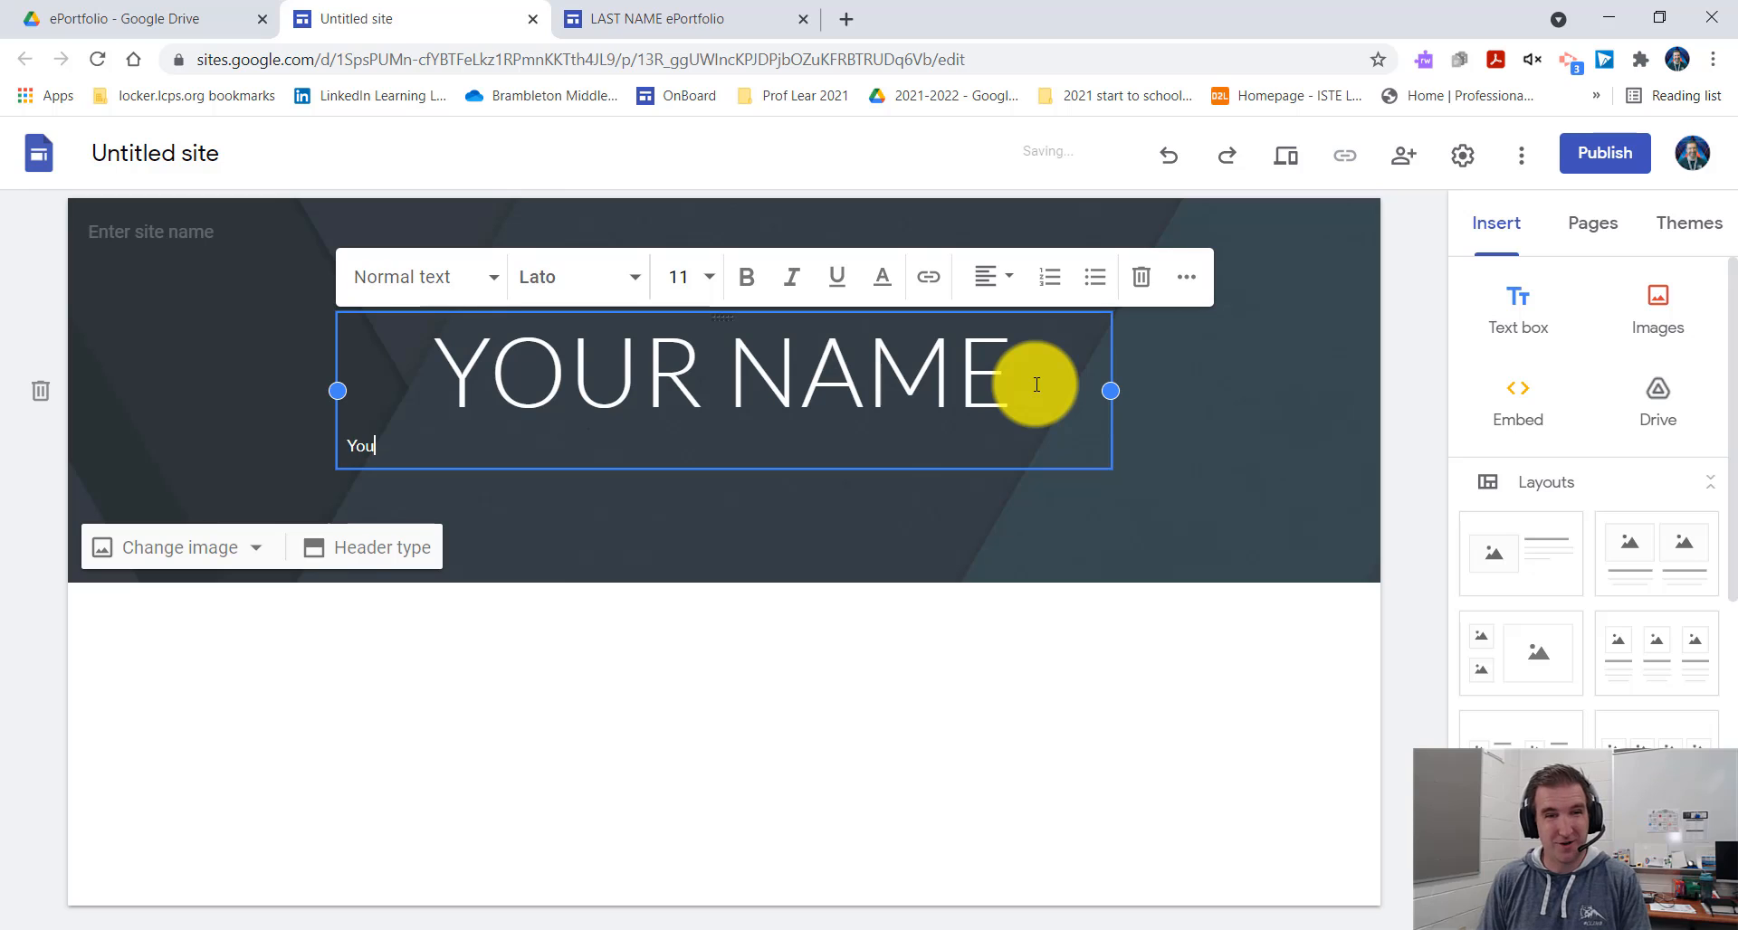
type("r Learning Y")
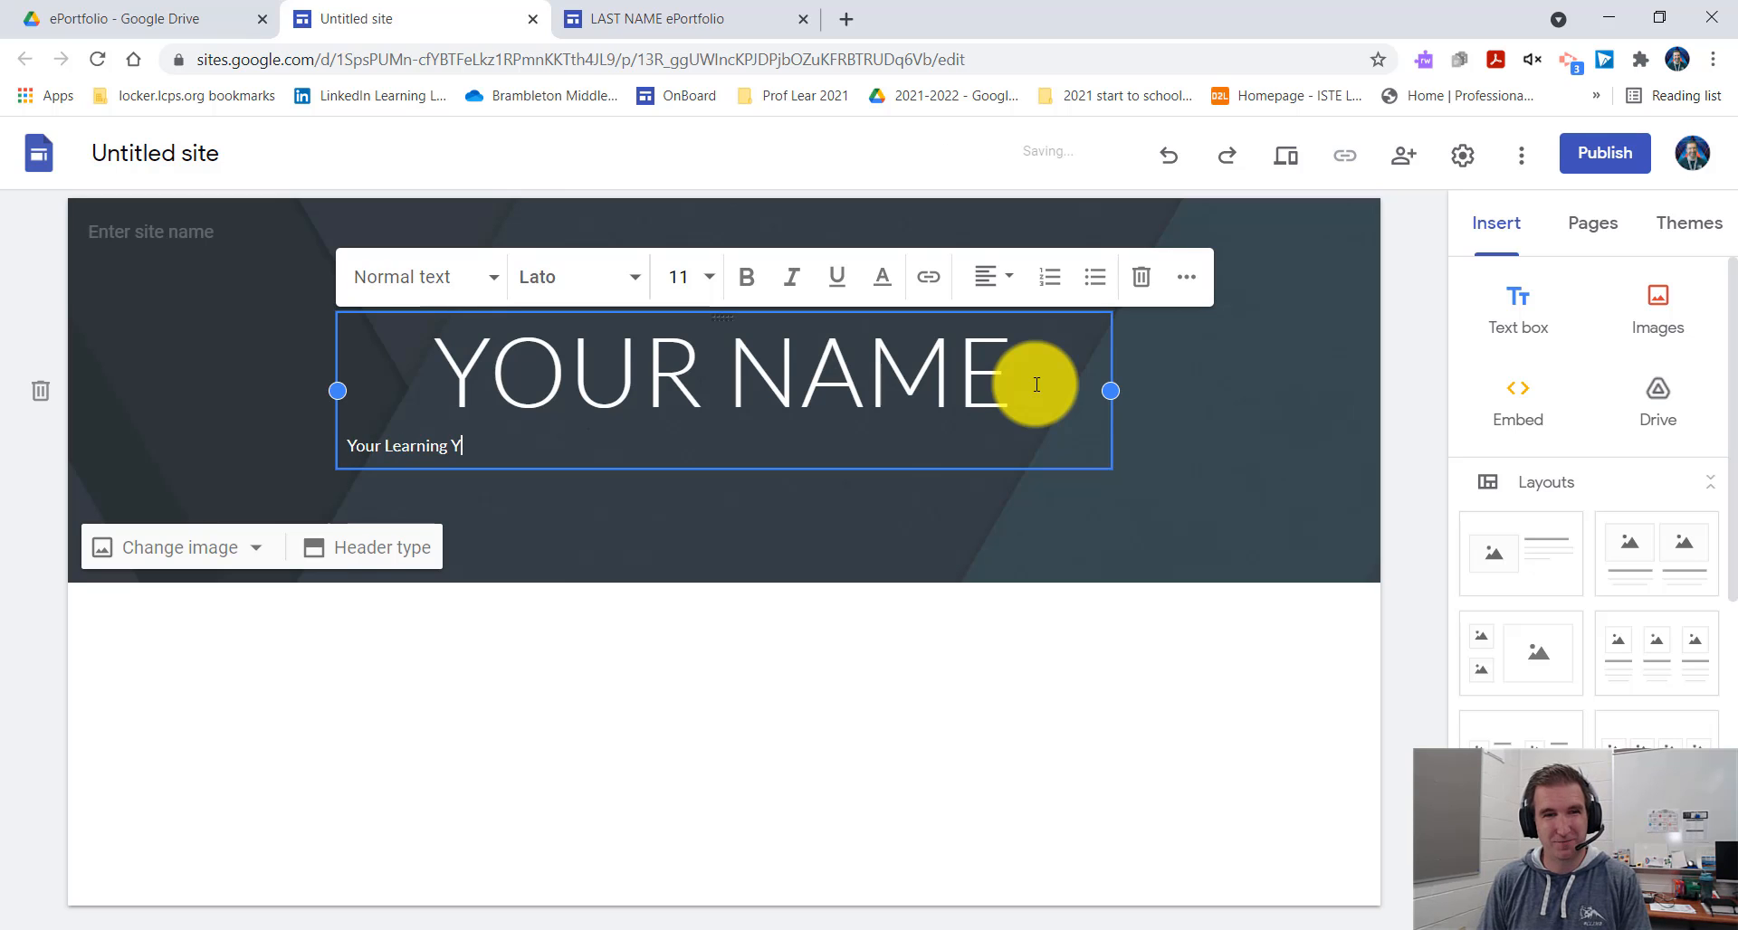
type("Our")
key("BackSpace")
key("BackSpace")
key("BackSpace")
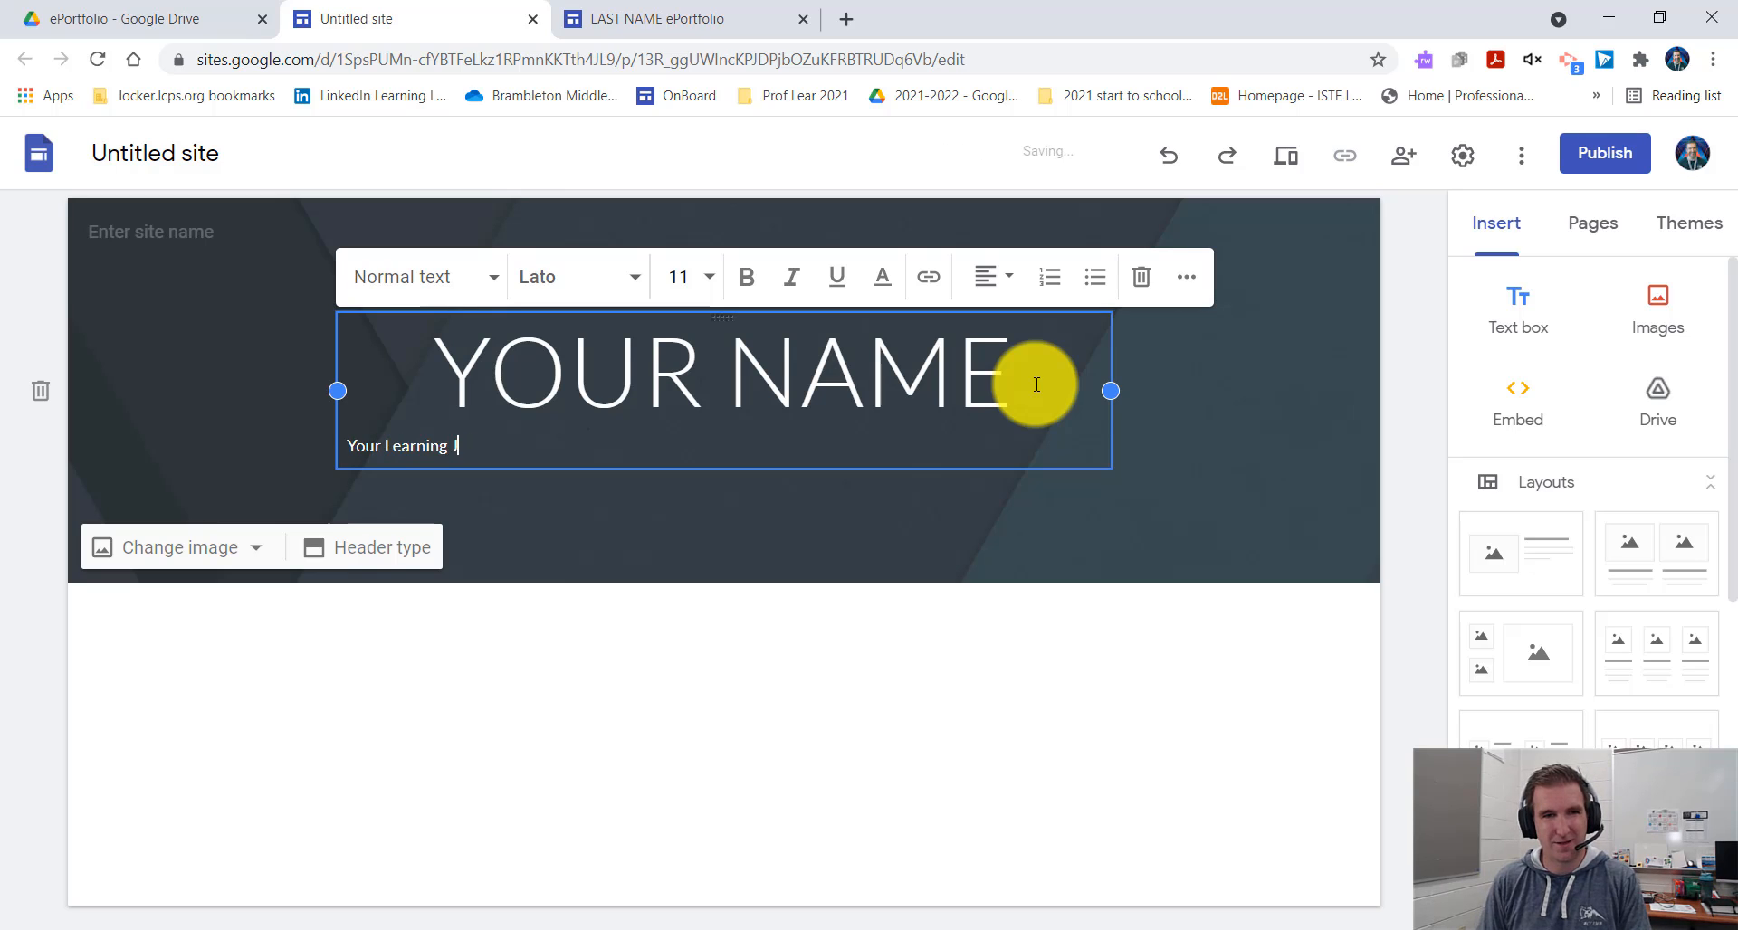
type("ourney")
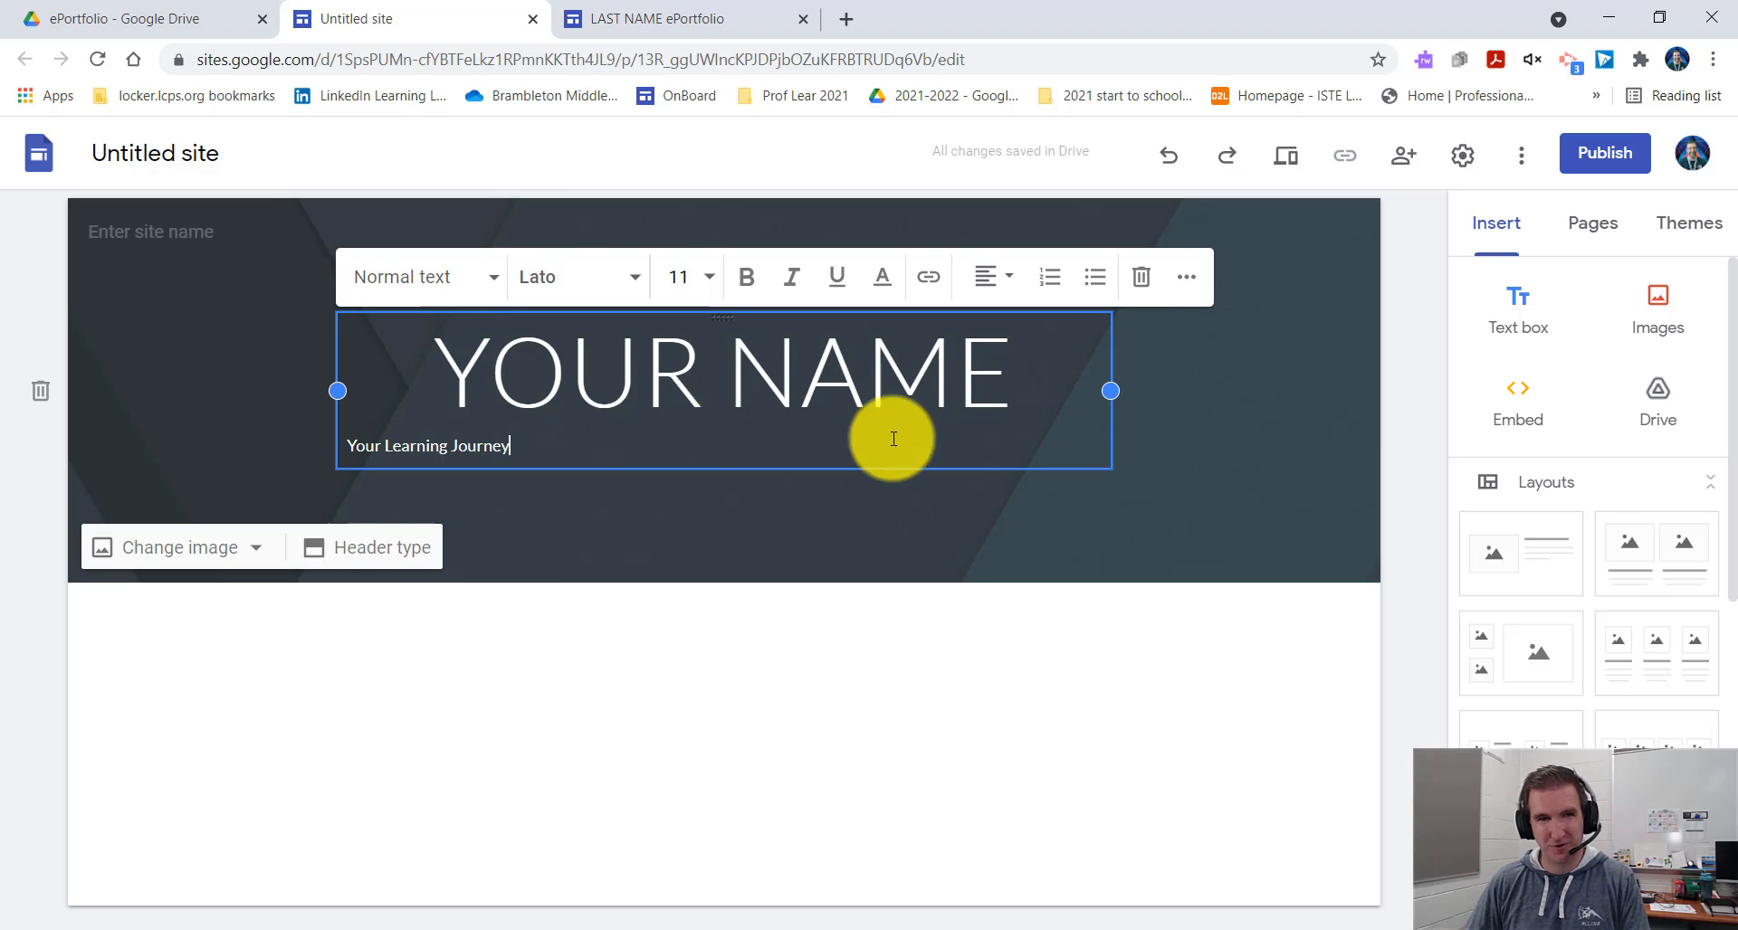
Centre-align the "Your Learning Journey" line in the header.
triple_click(477, 452)
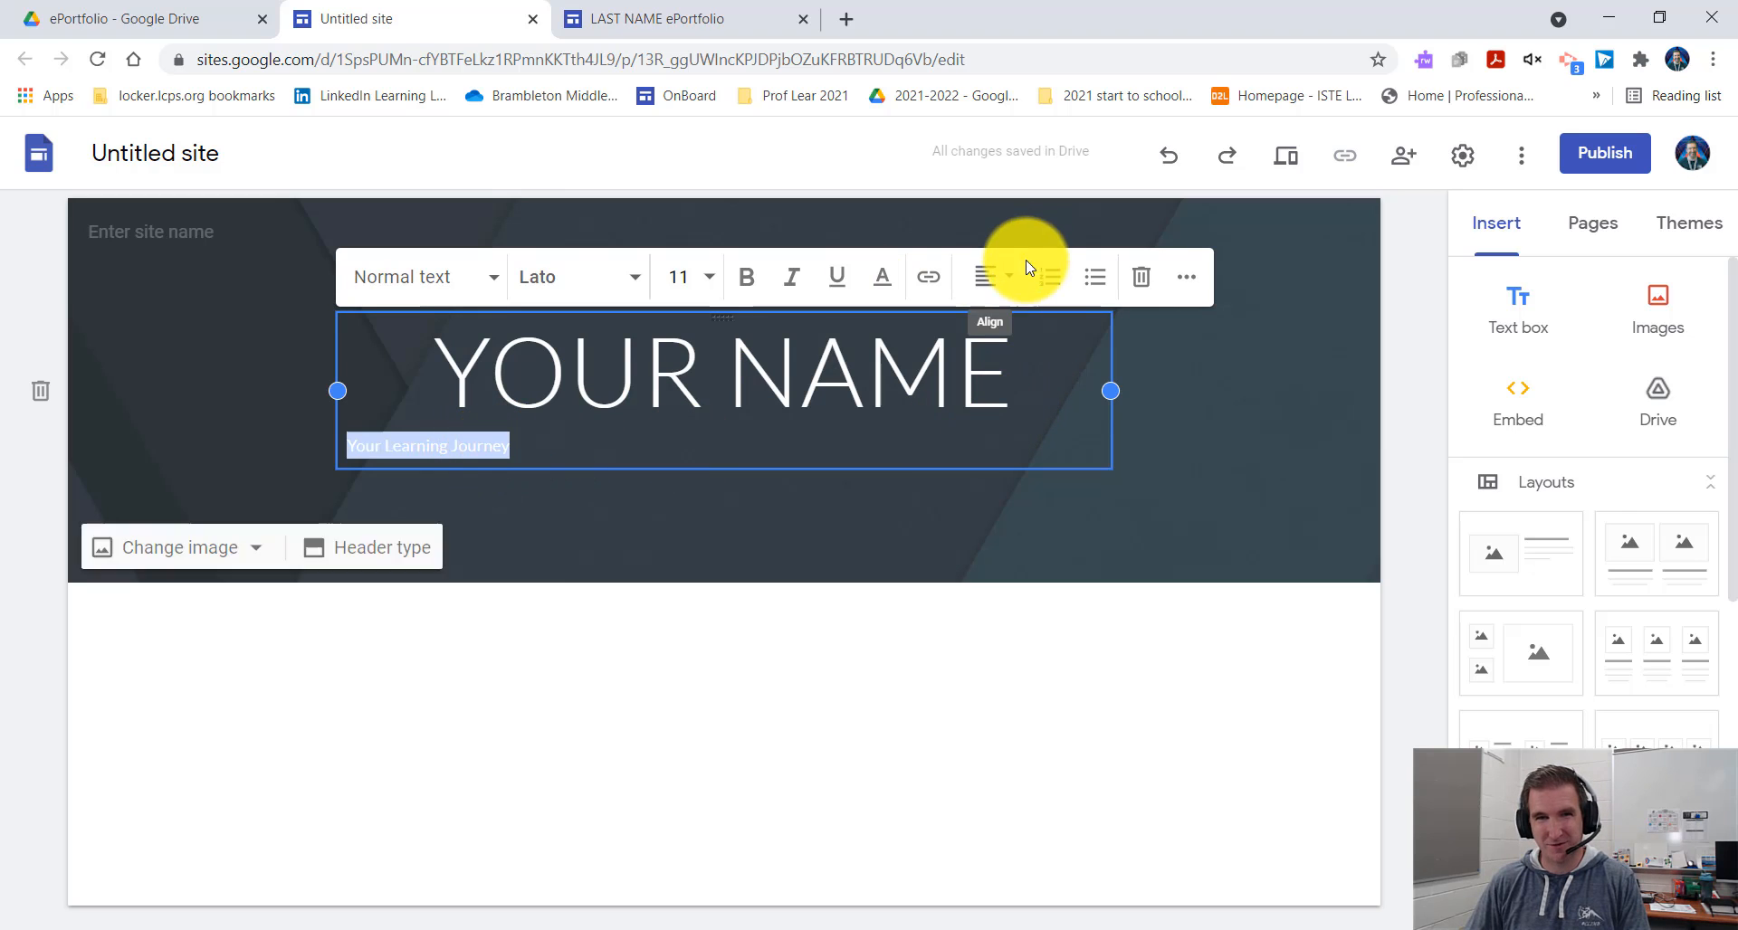
left_click(994, 276)
left_click(987, 337)
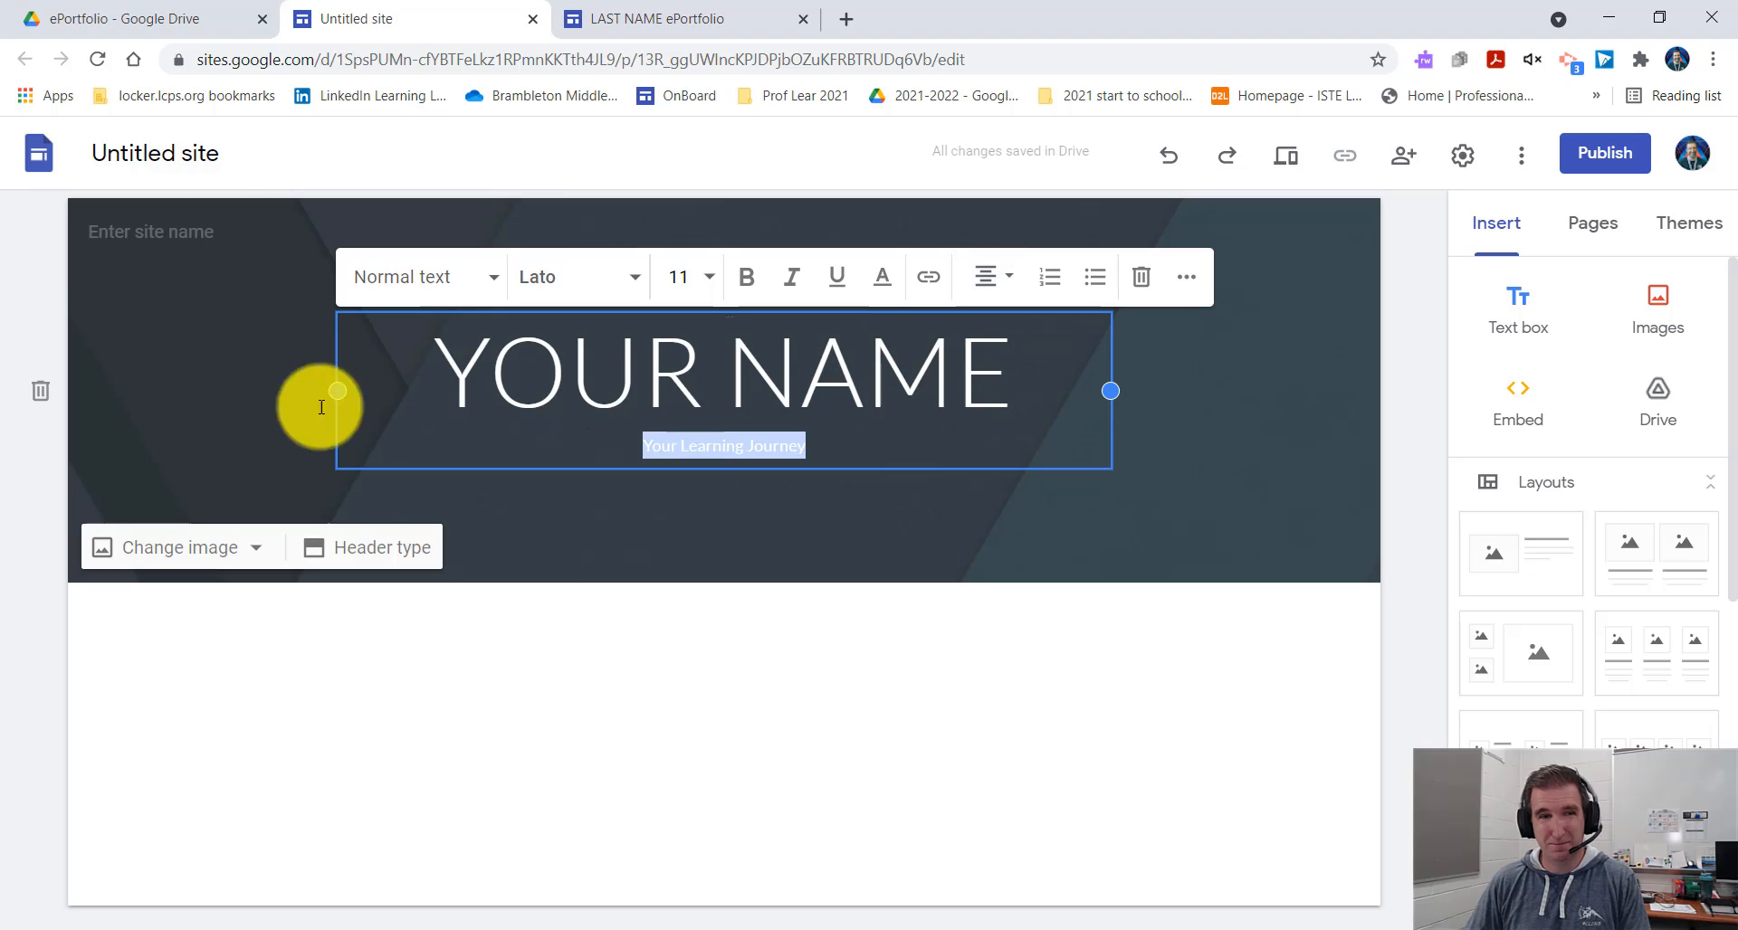
Rename the untitled site as "LAST NAME ePortfolio".
left_click(189, 154)
type("L")
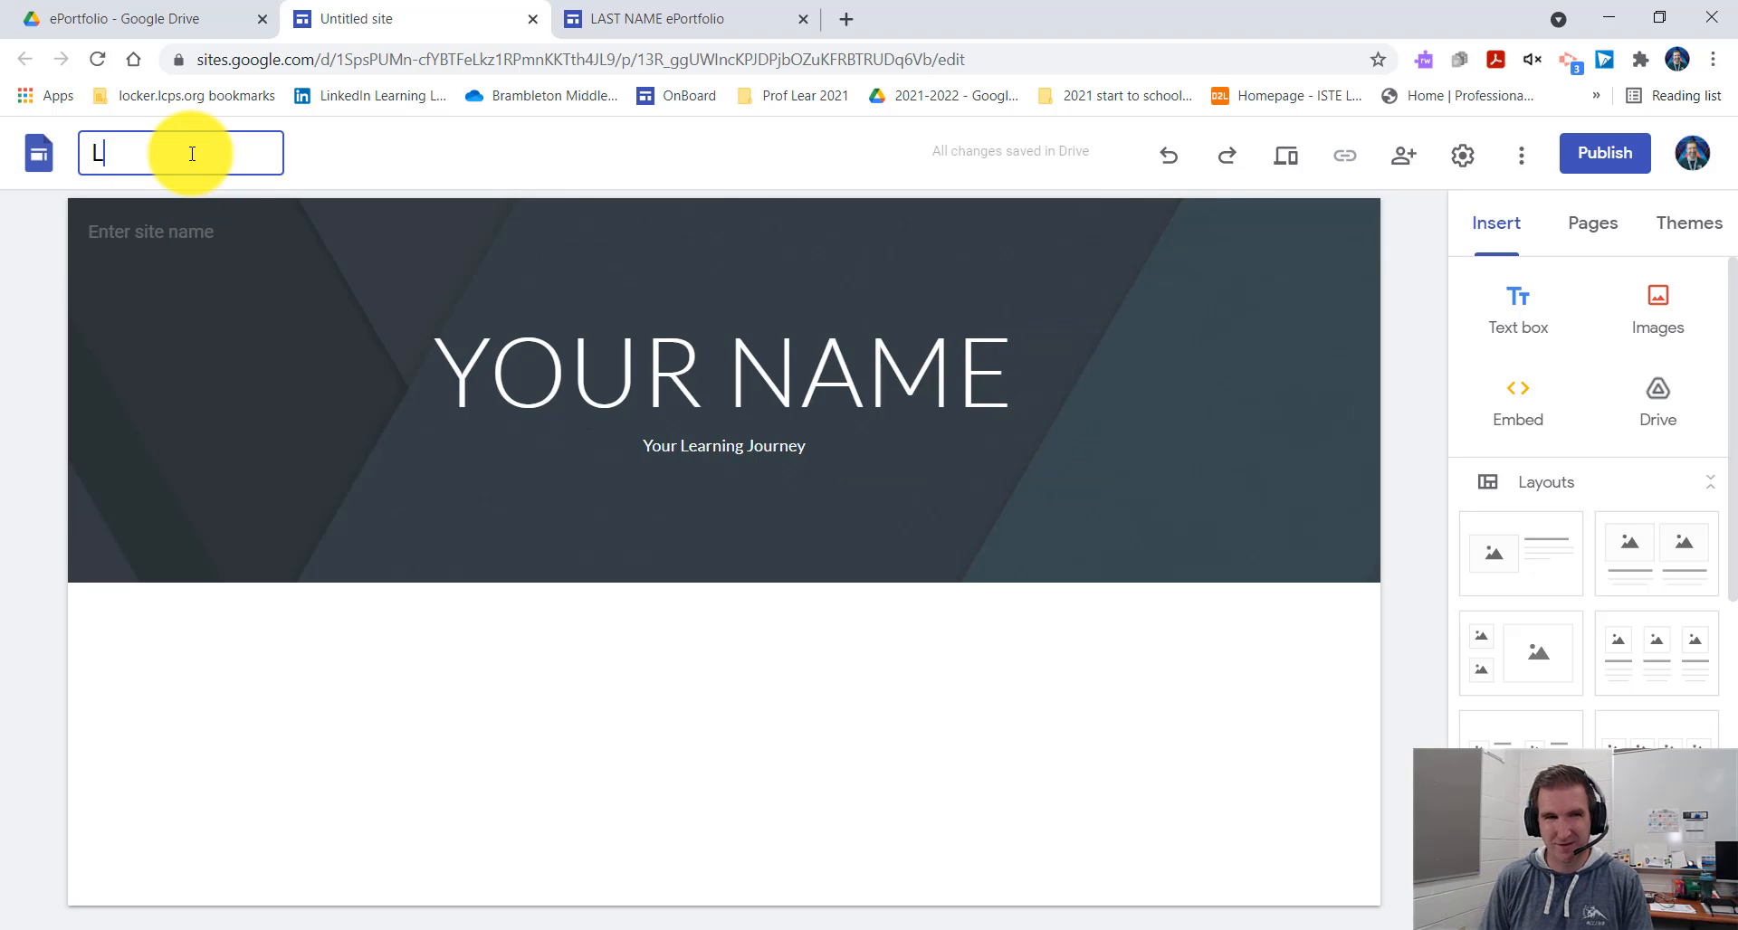
type("AST NAME")
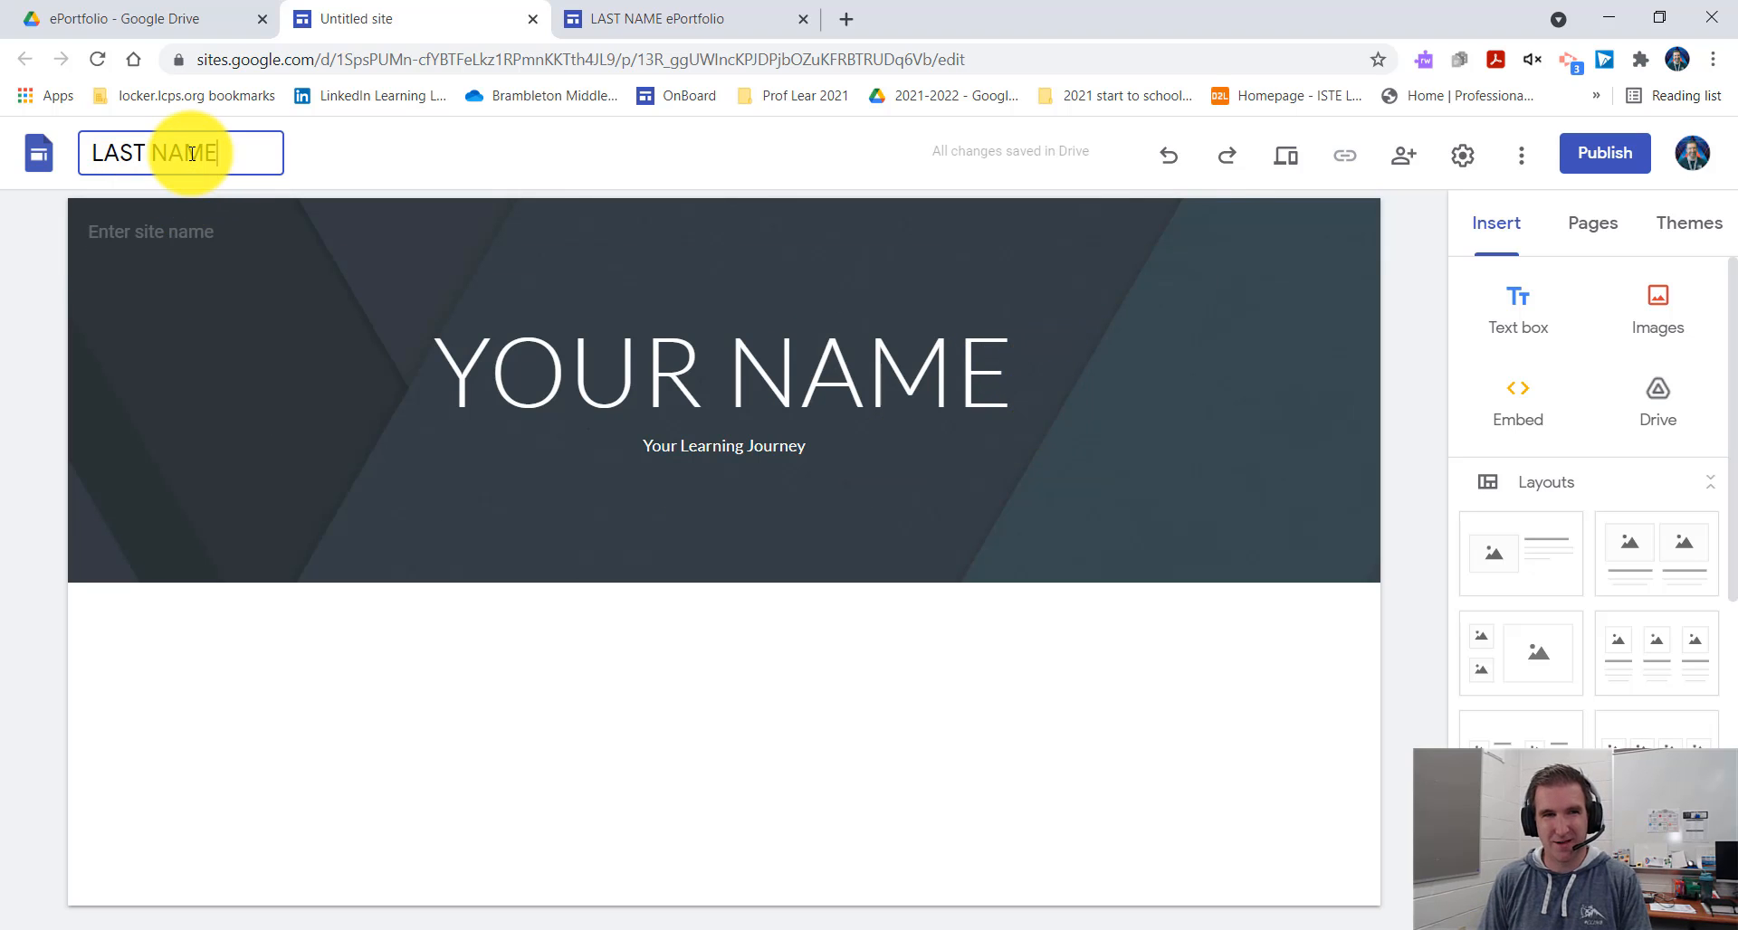
type(" ePortfolio")
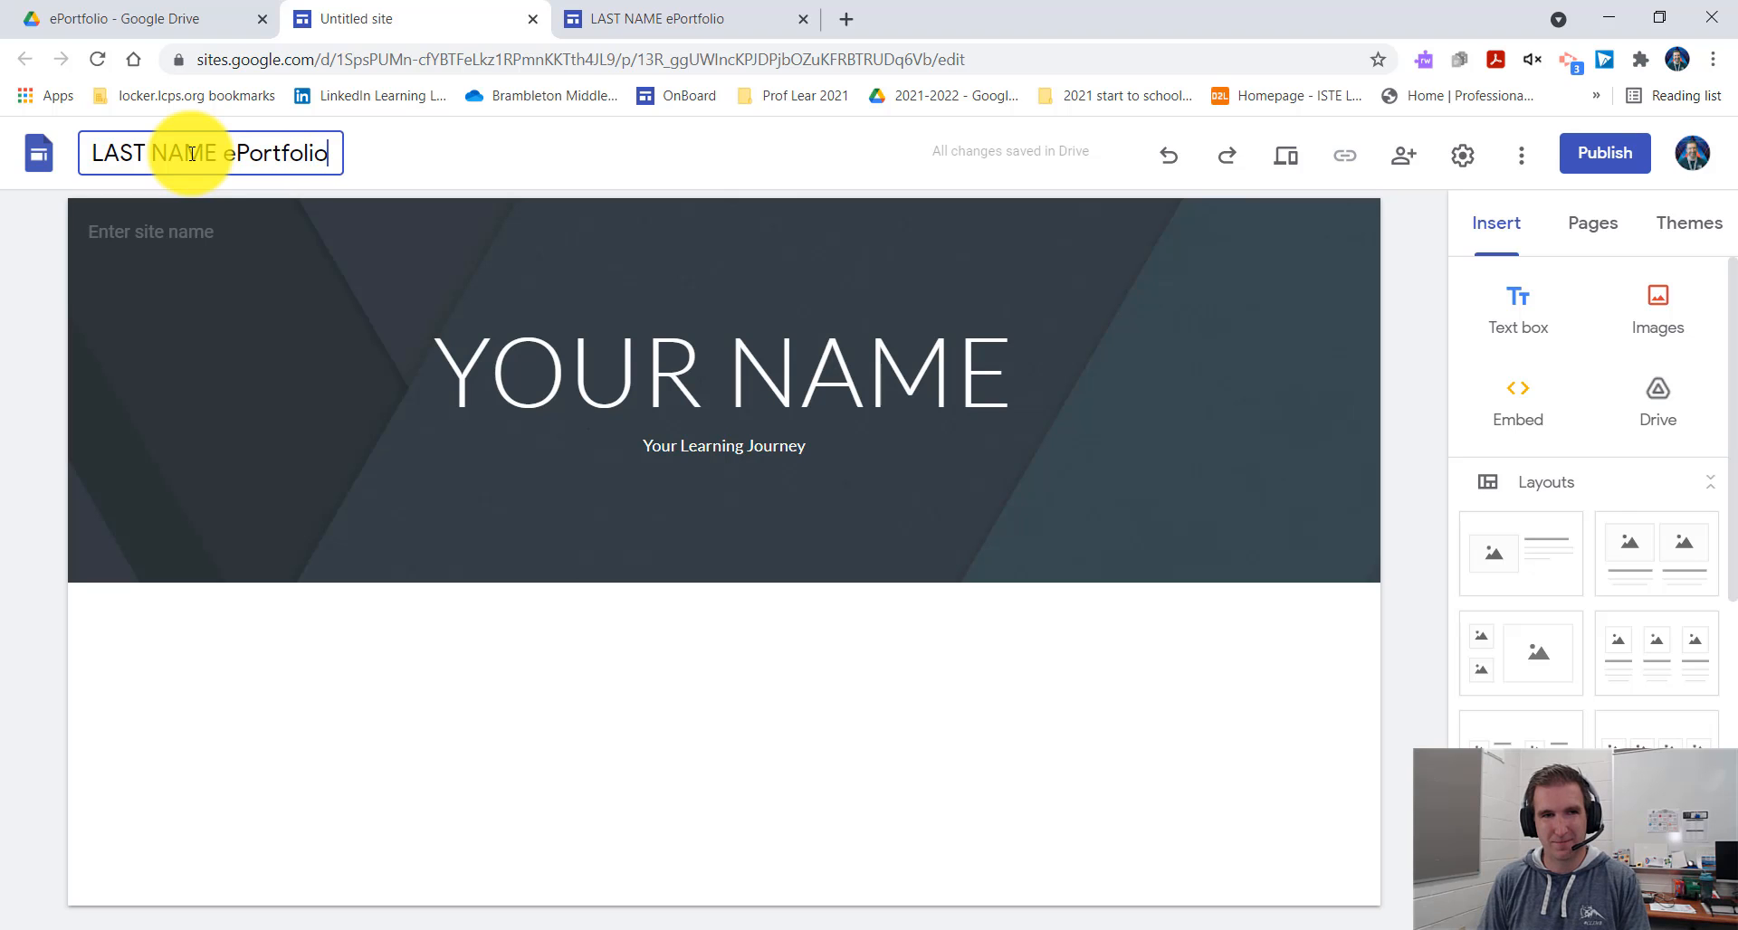
key("Return")
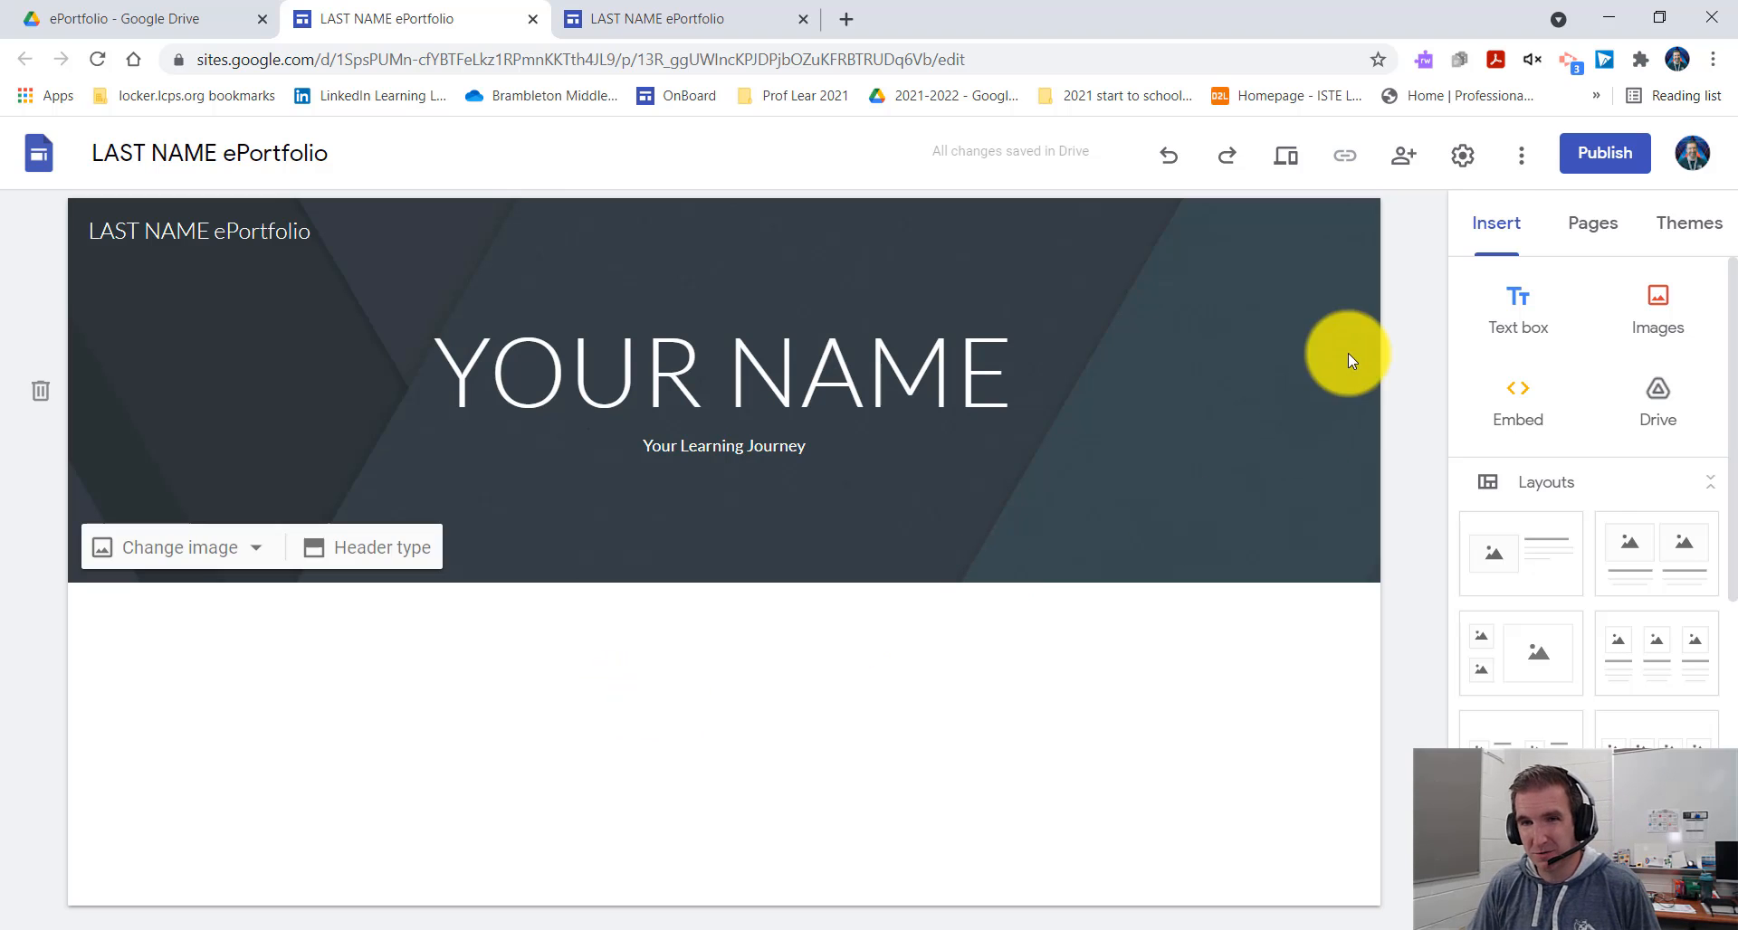
Add a new page named "Unit 1" to the site.
left_click(1588, 237)
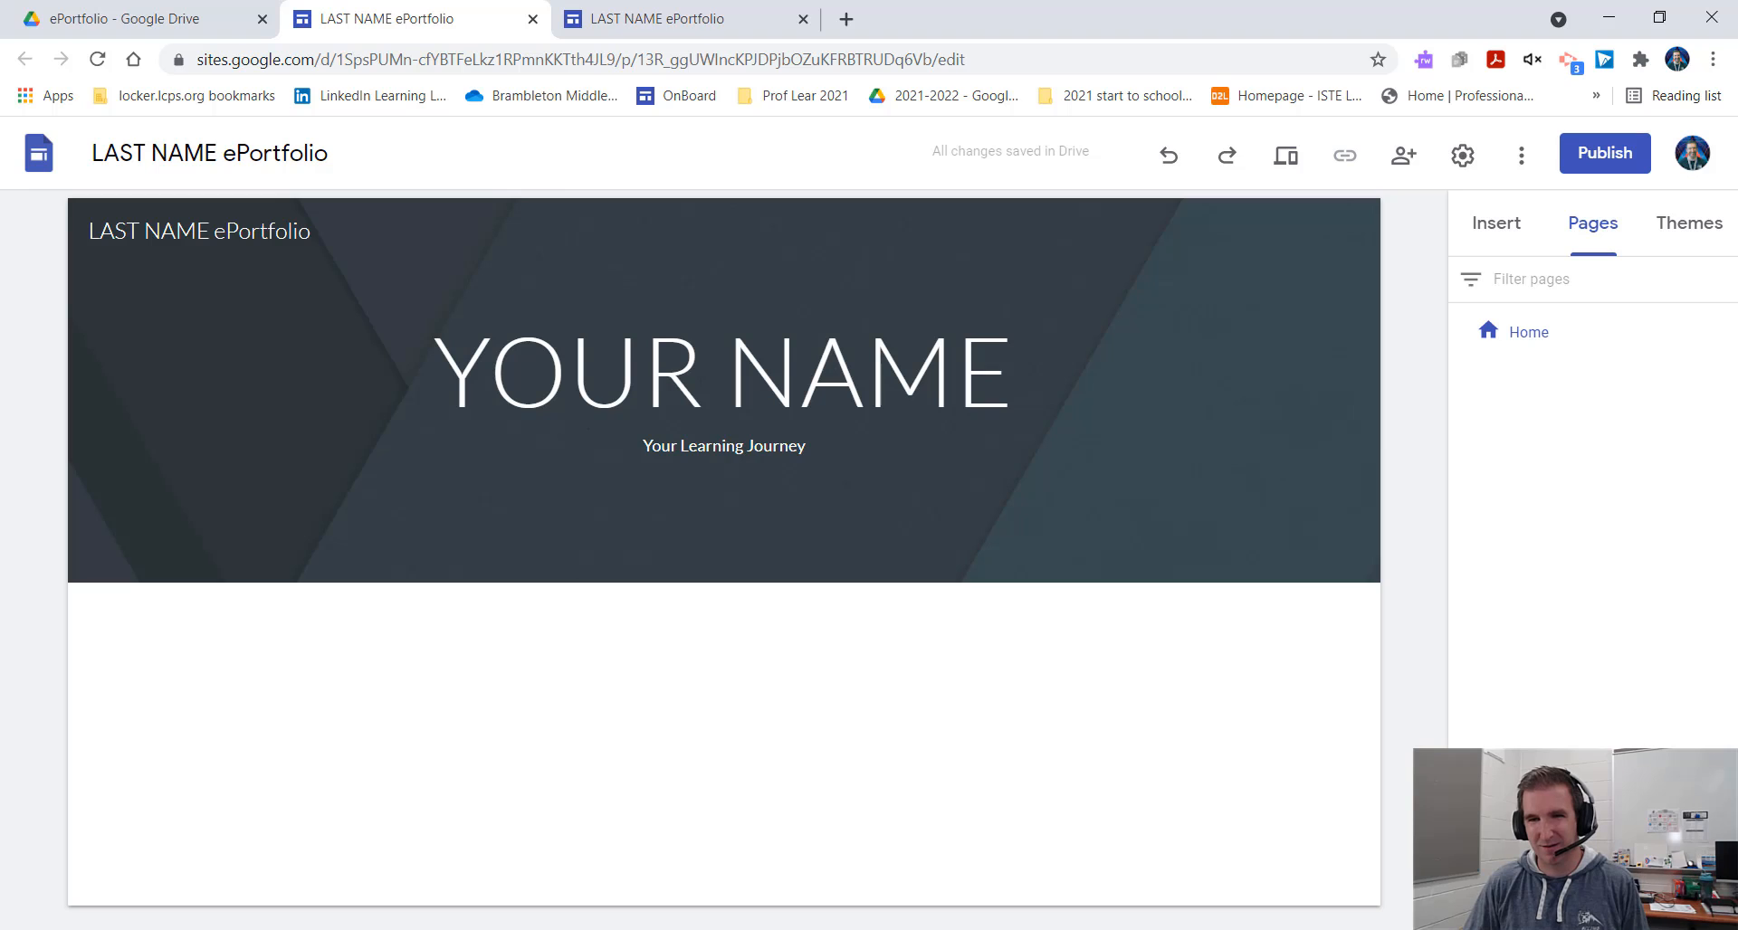
left_click(1593, 878)
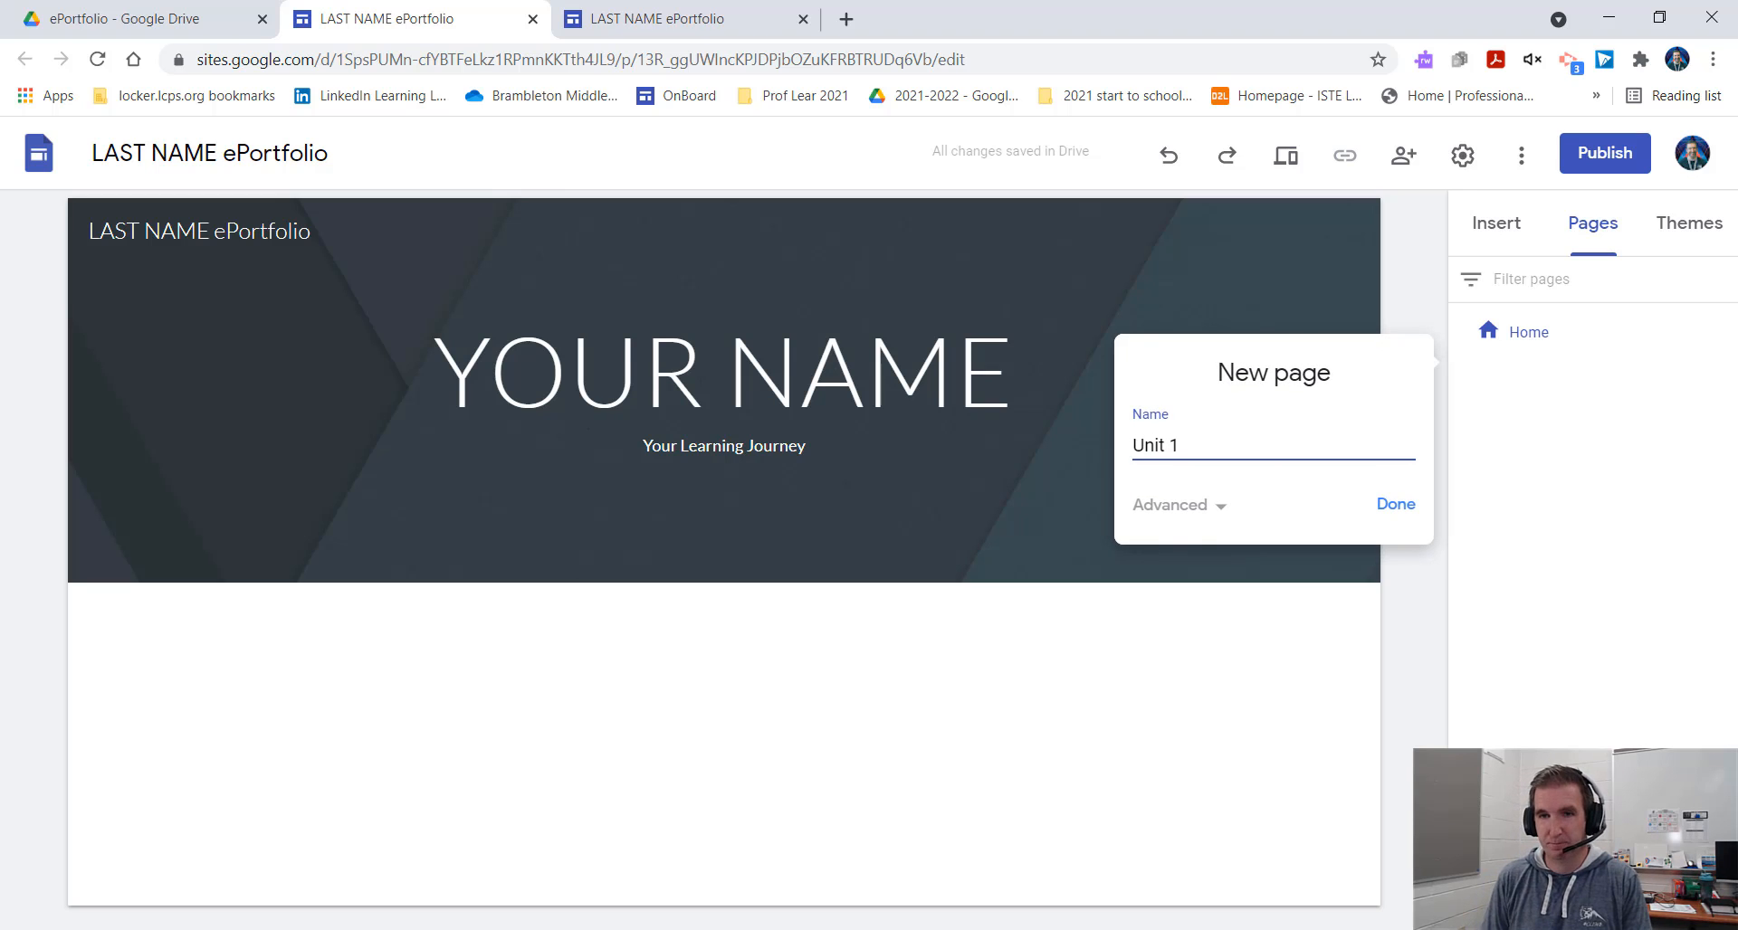
key("Return")
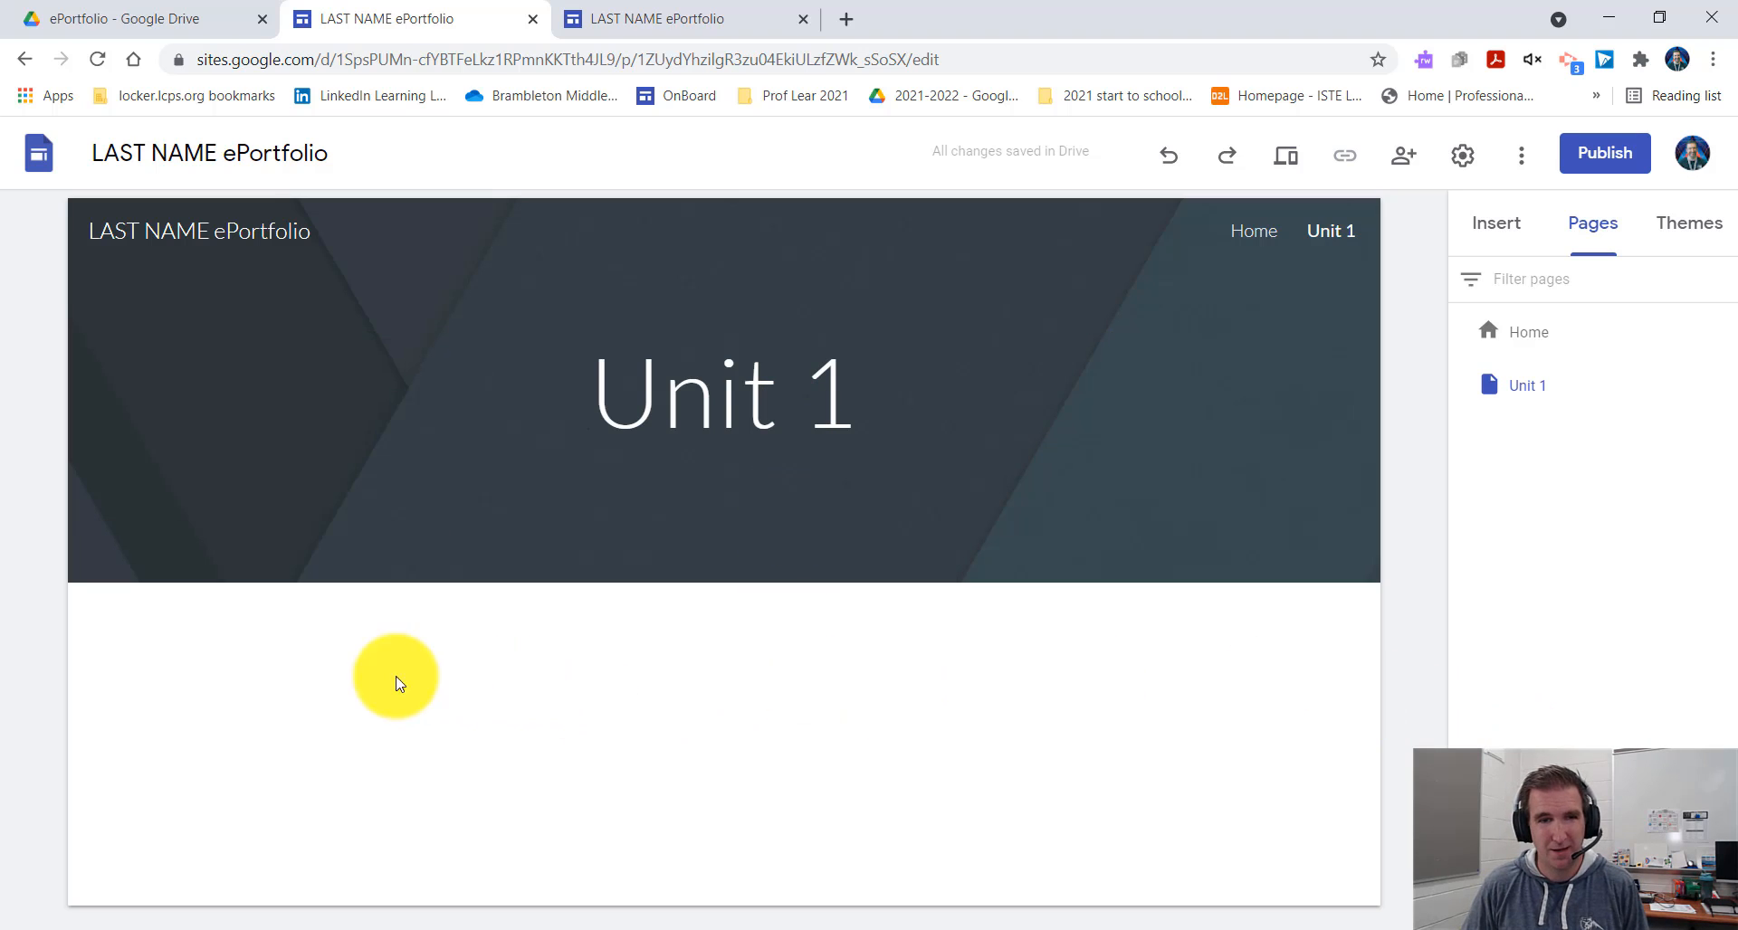
Insert the layout with one image beside text on the Unit 1 page and title it "Project Name".
left_click(1498, 223)
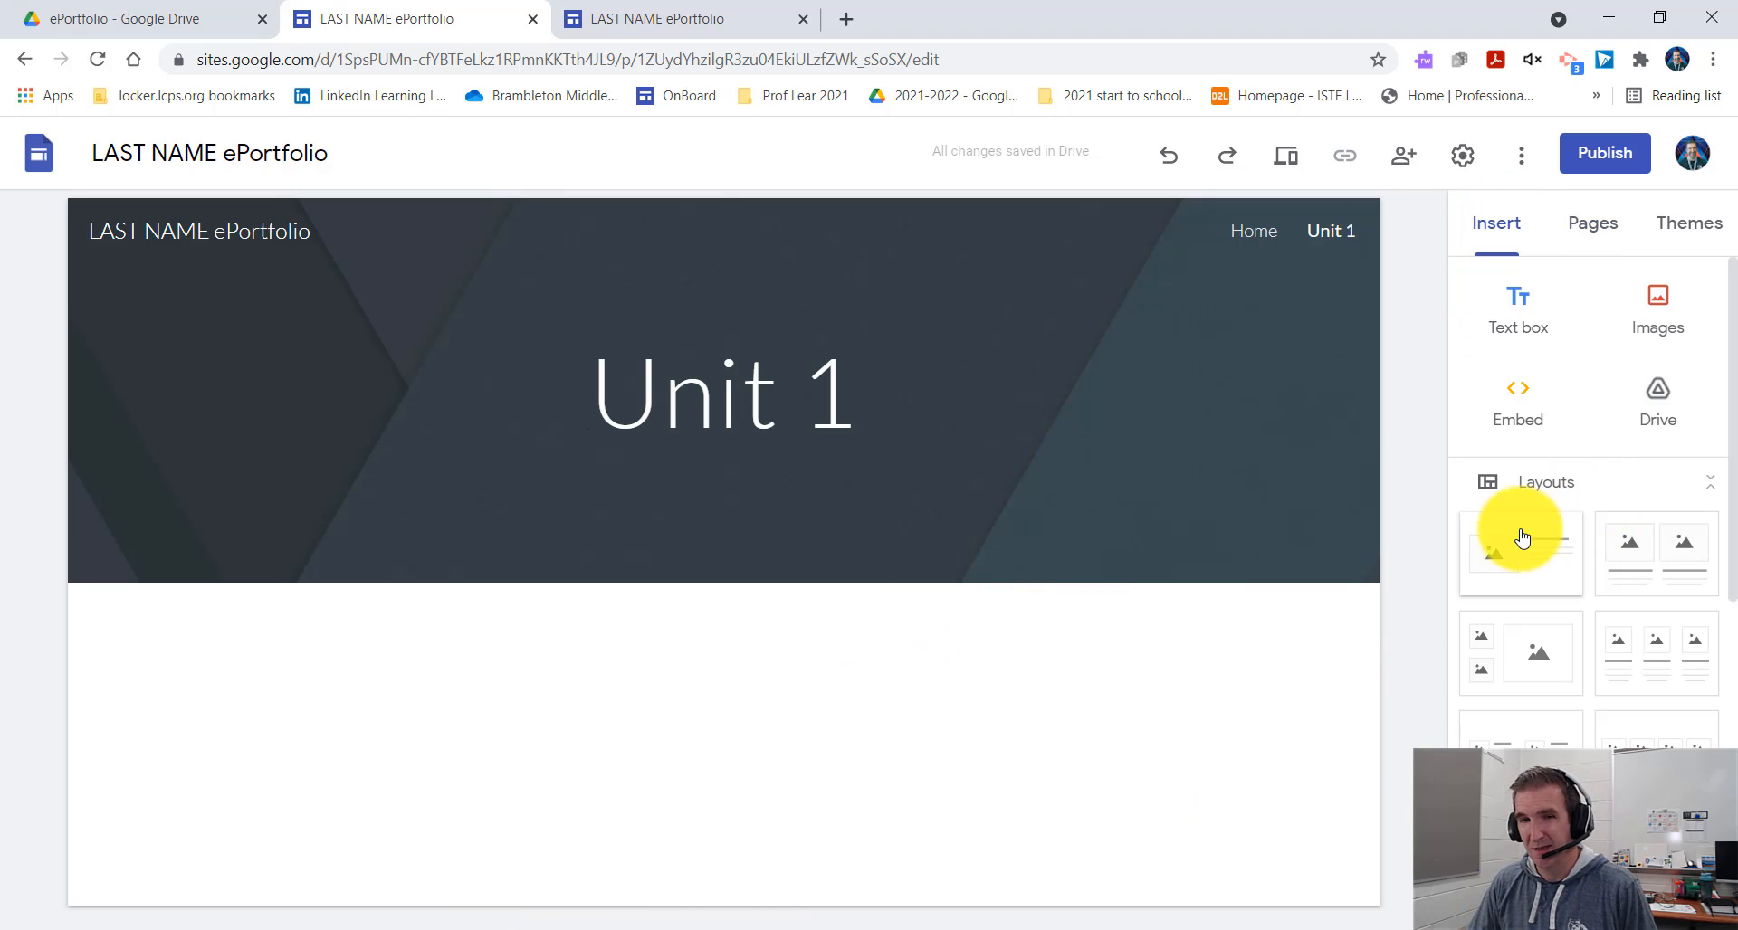
left_click(1520, 575)
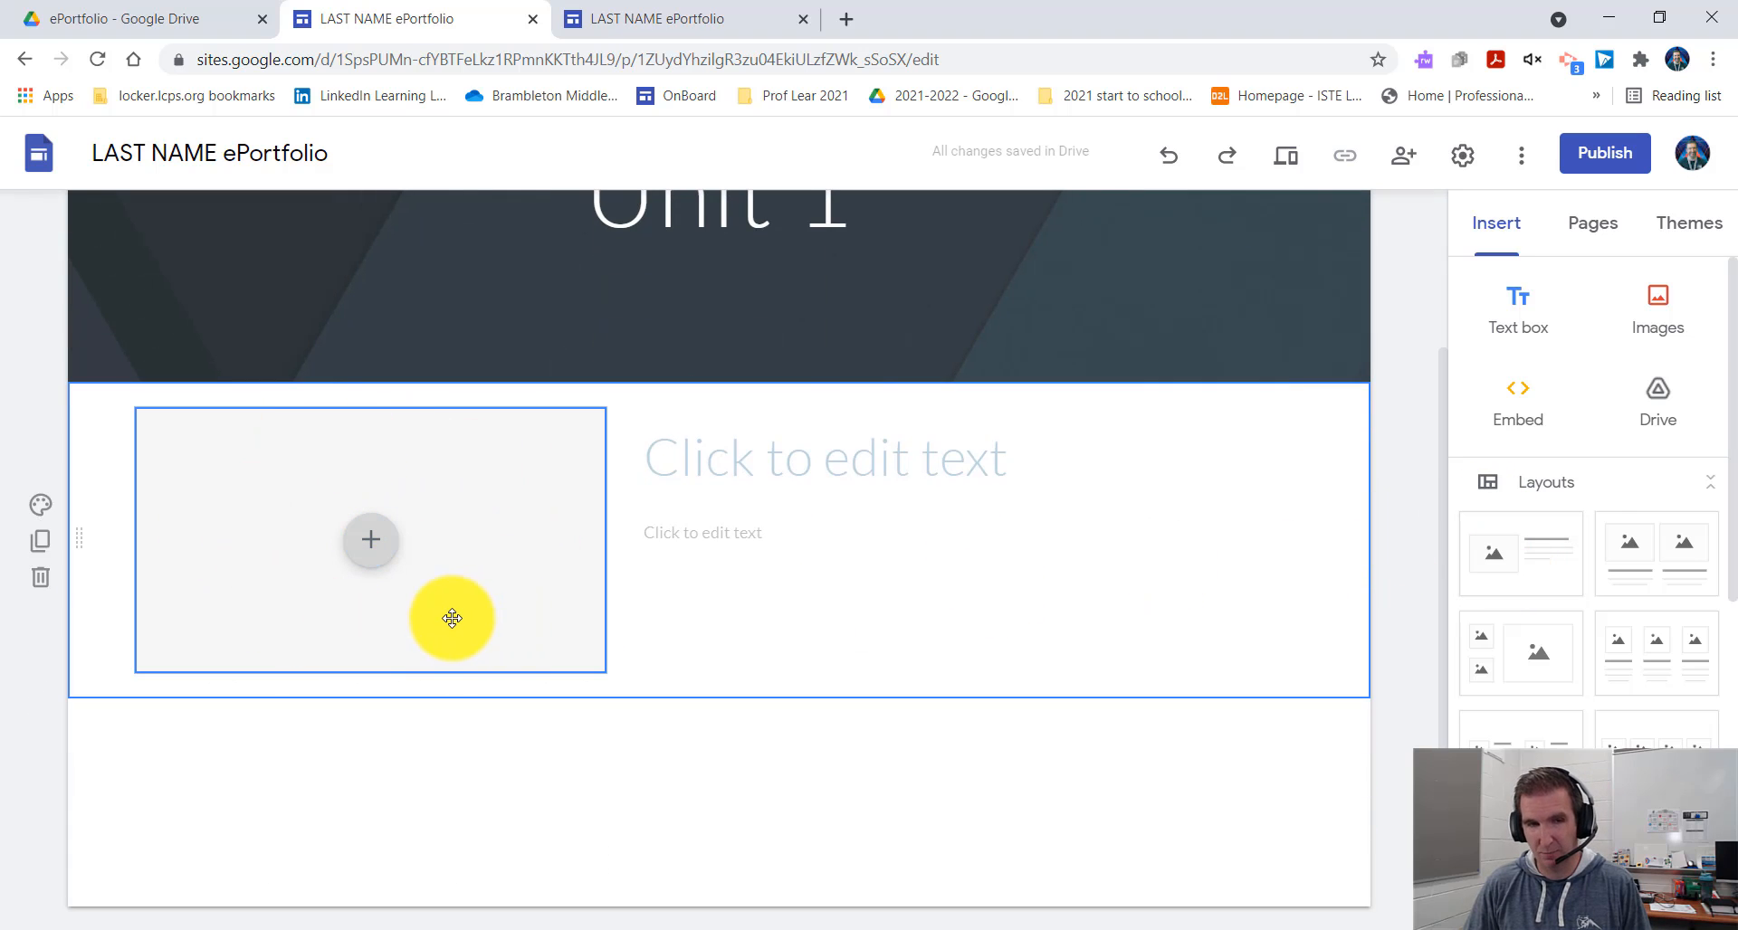
left_click(716, 471)
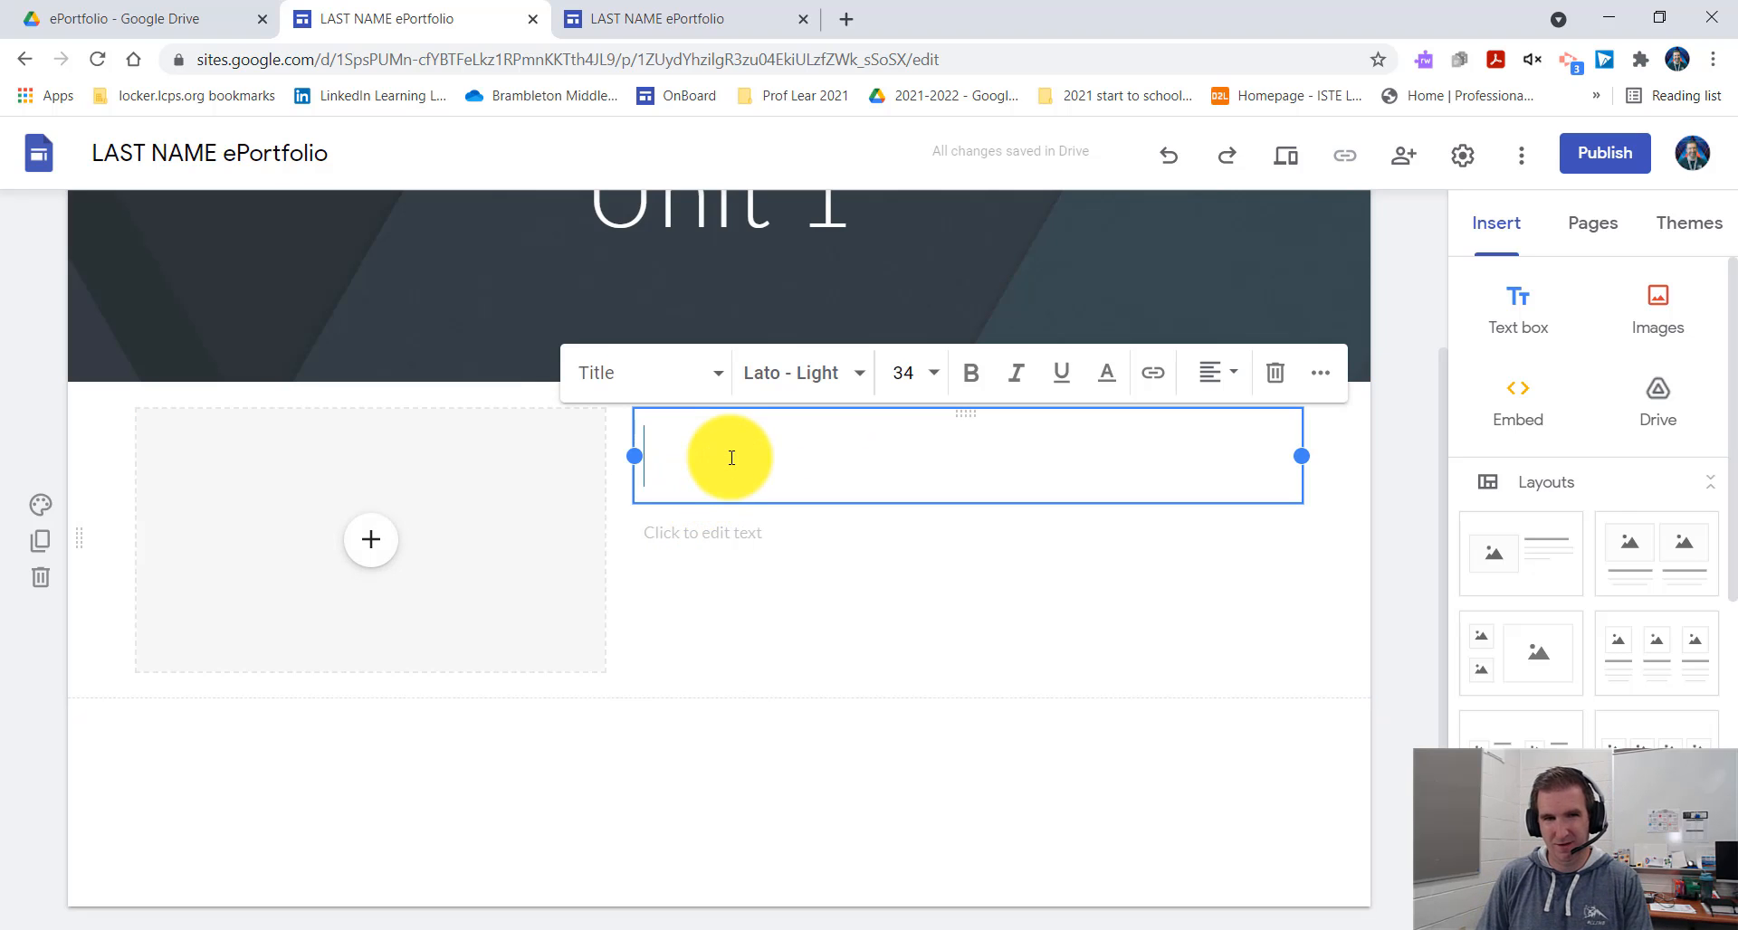
type("Project N")
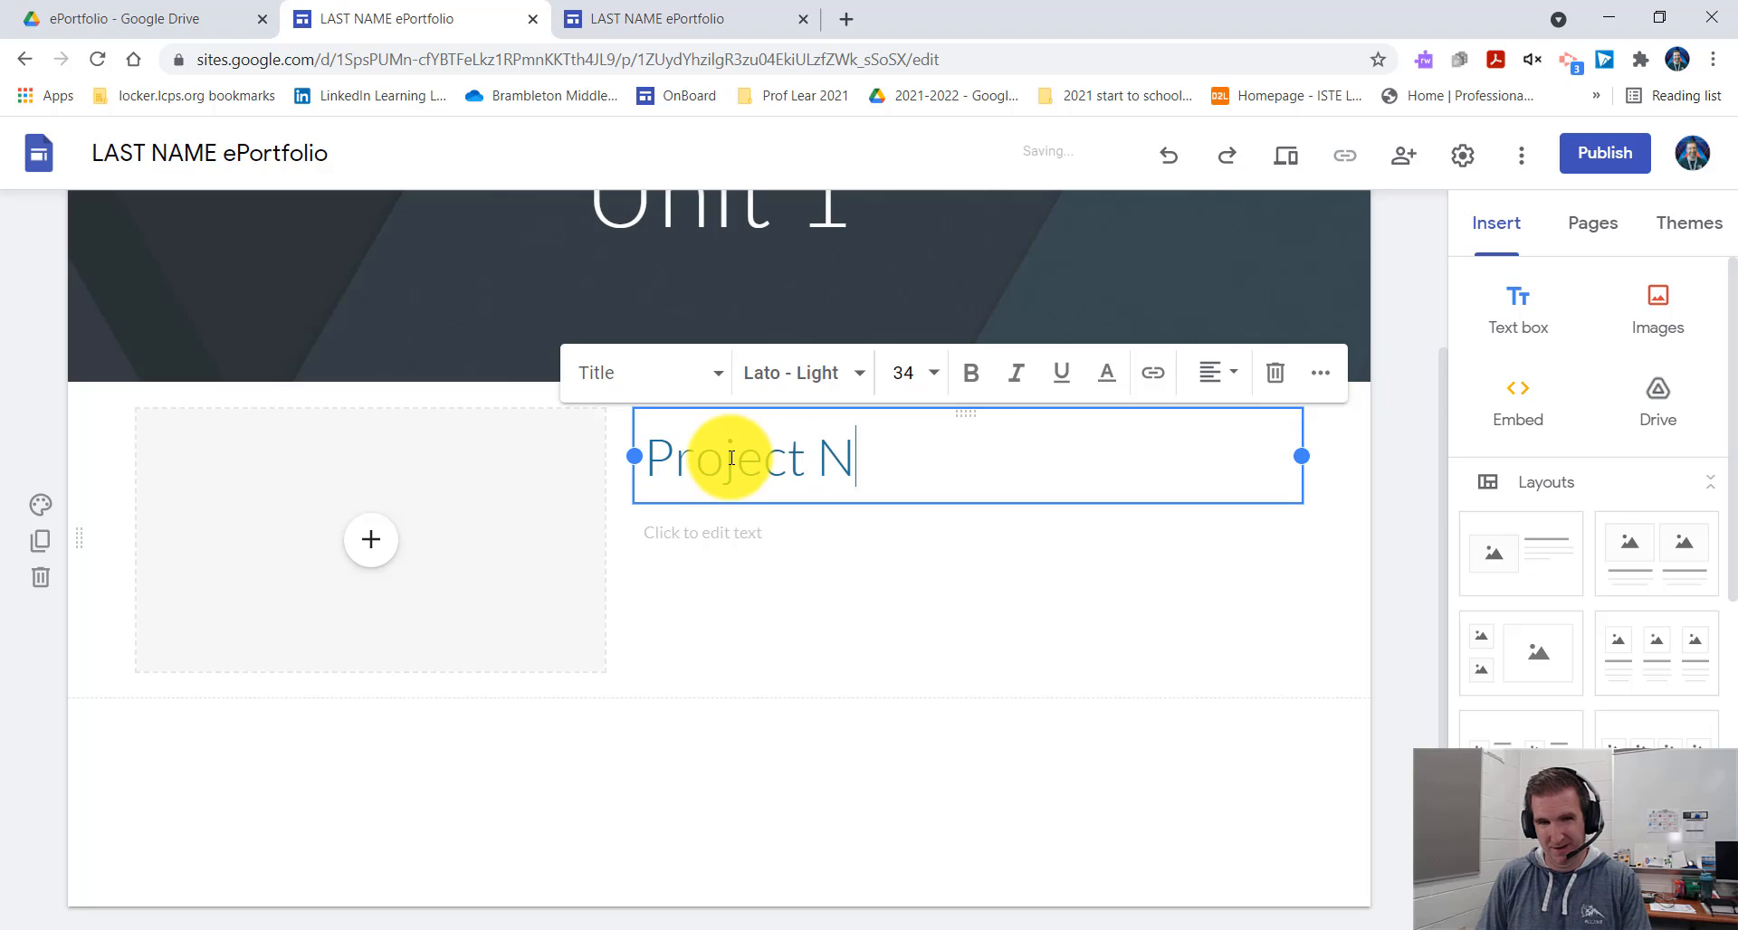
type("ame")
Enter "Add your reflection here" as the text below "Project Name" and duplicate the project section.
left_click(728, 533)
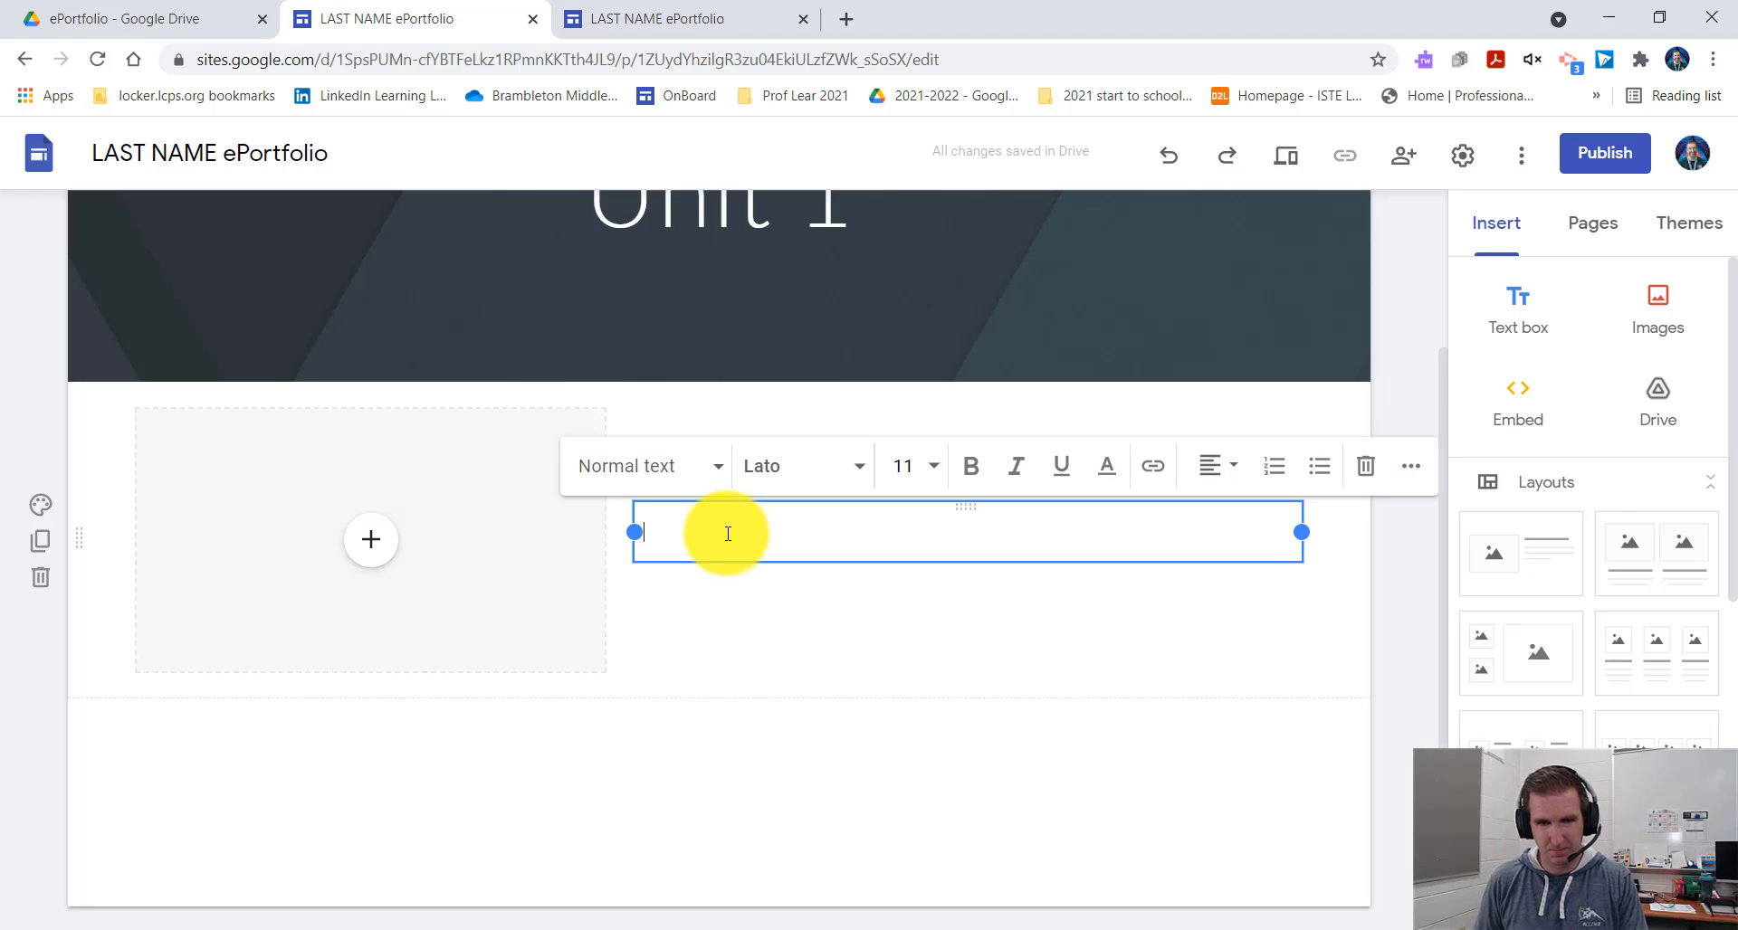
type("Add your reflectio h")
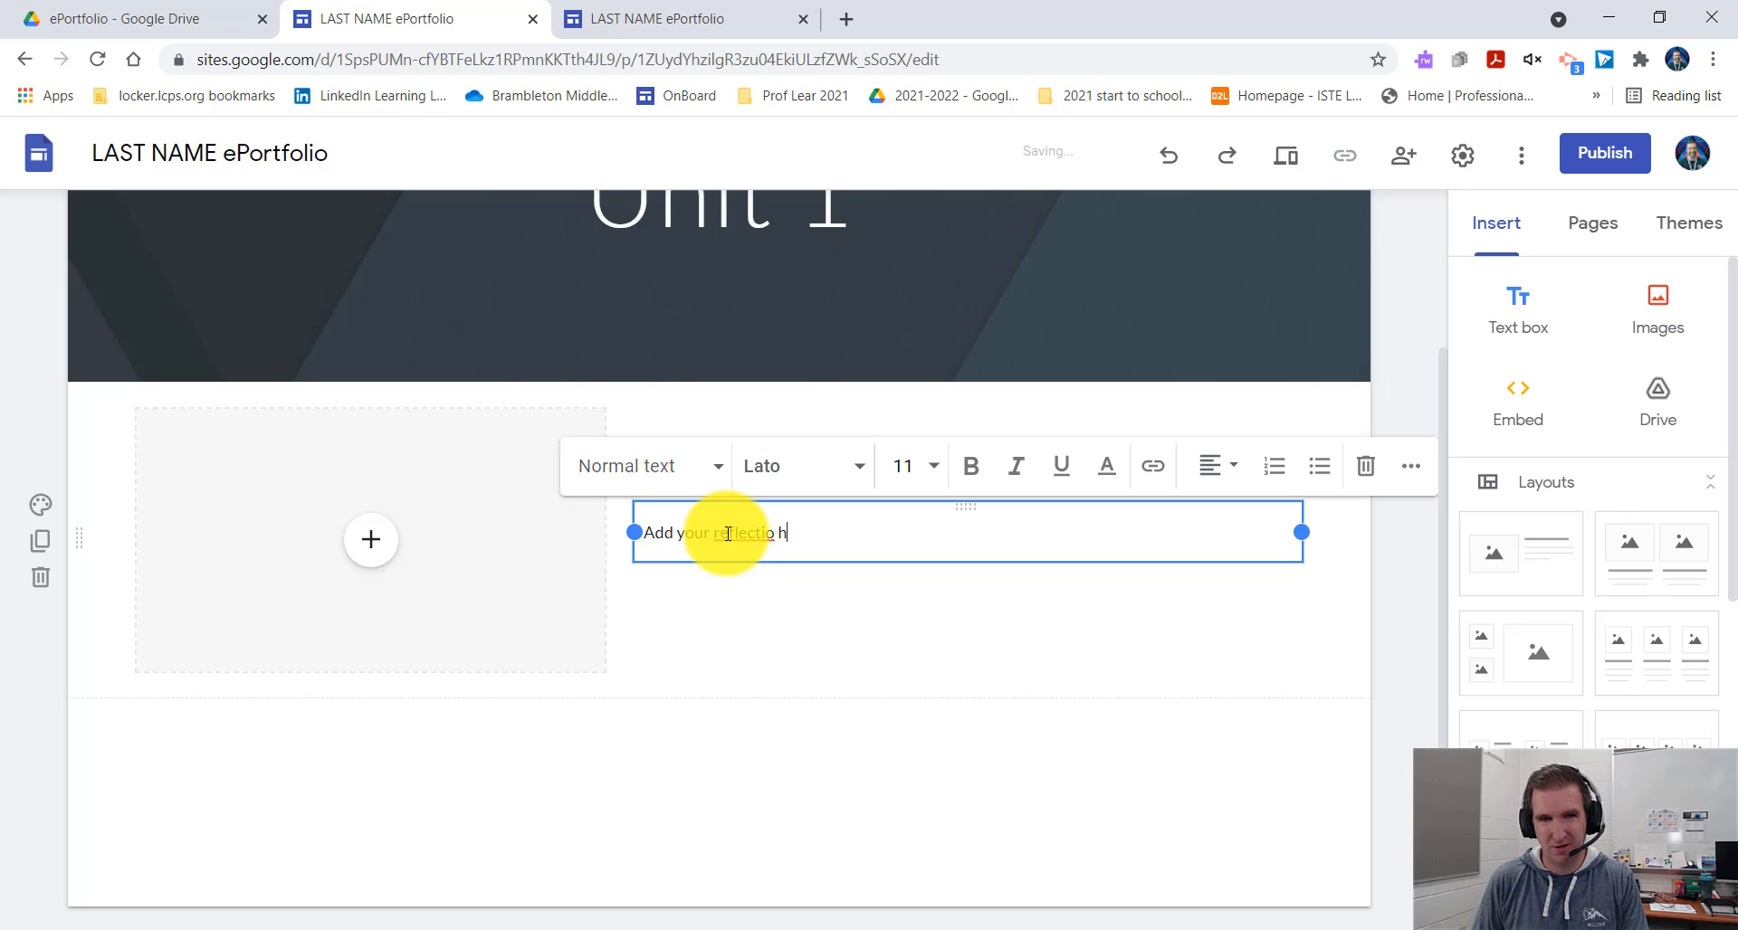
key("BackSpace")
key("BackSpace")
type("n here")
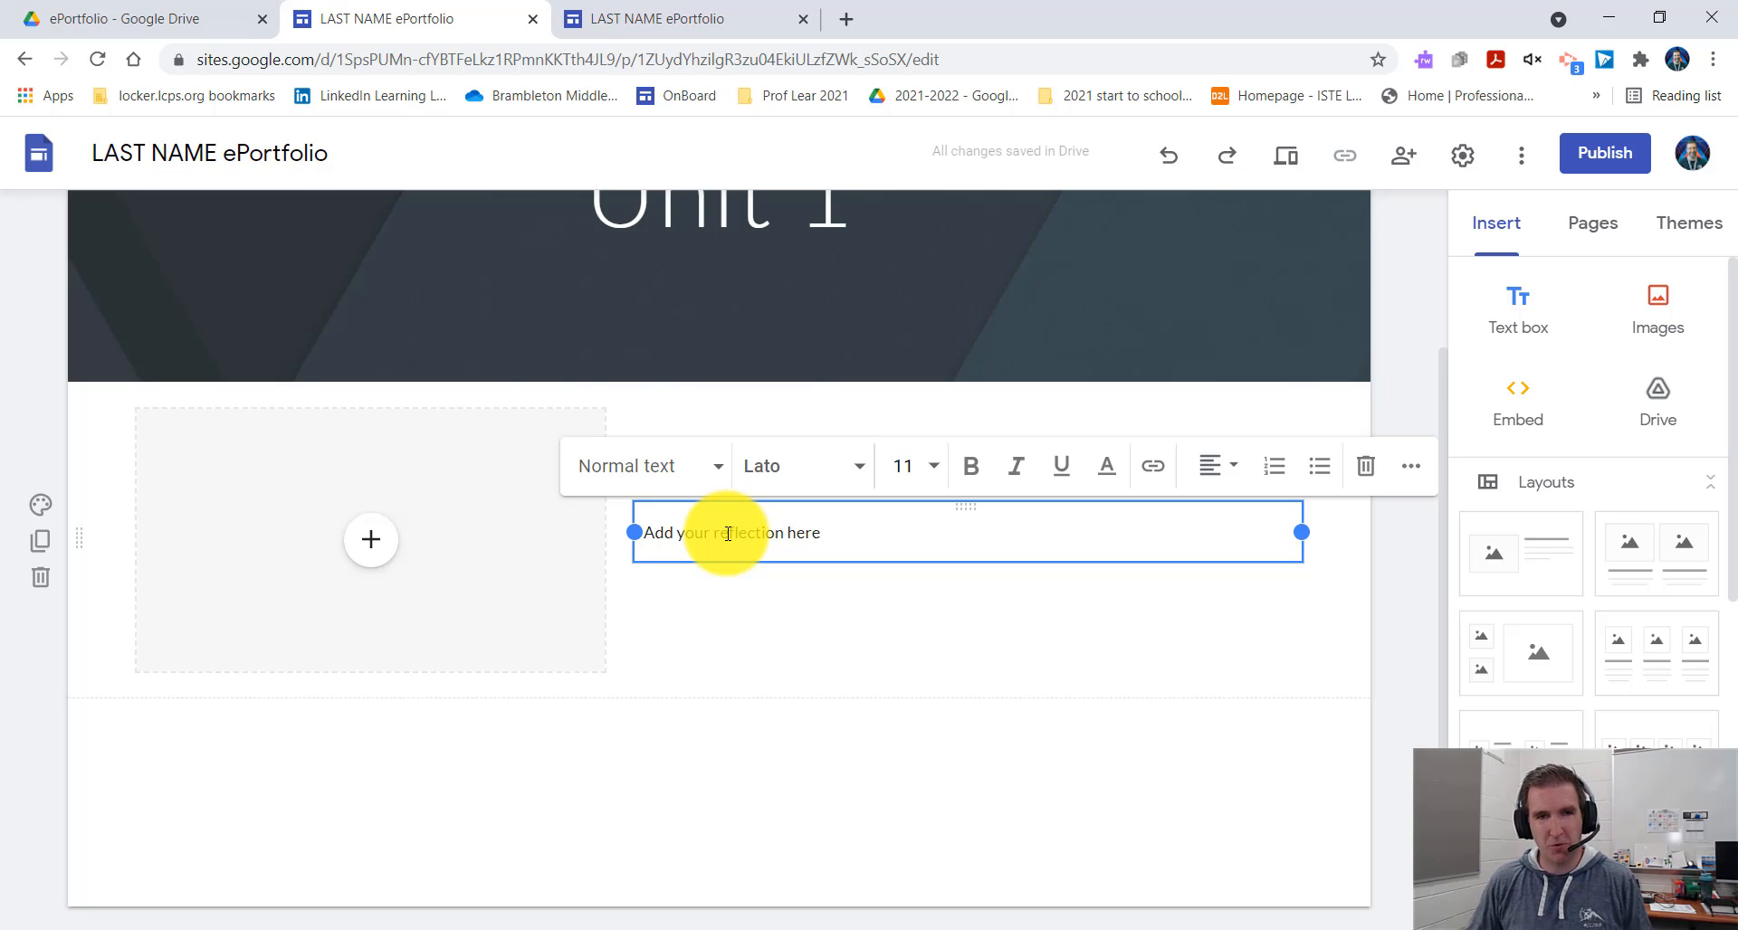
left_click(723, 602)
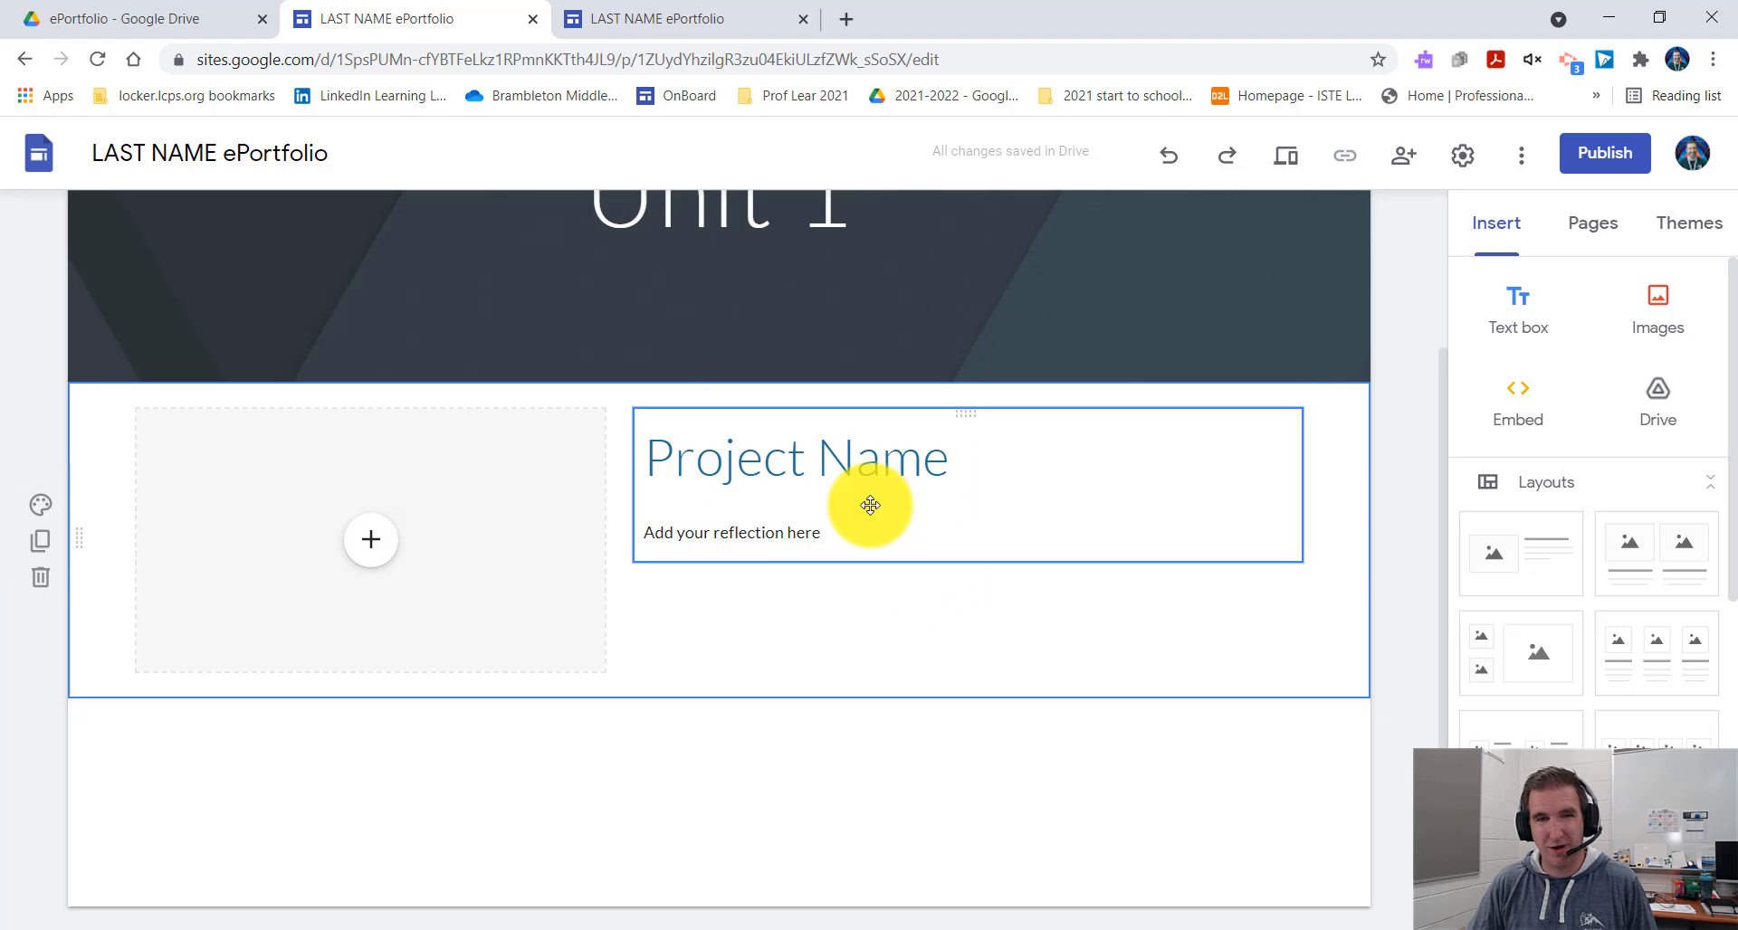
left_click(40, 544)
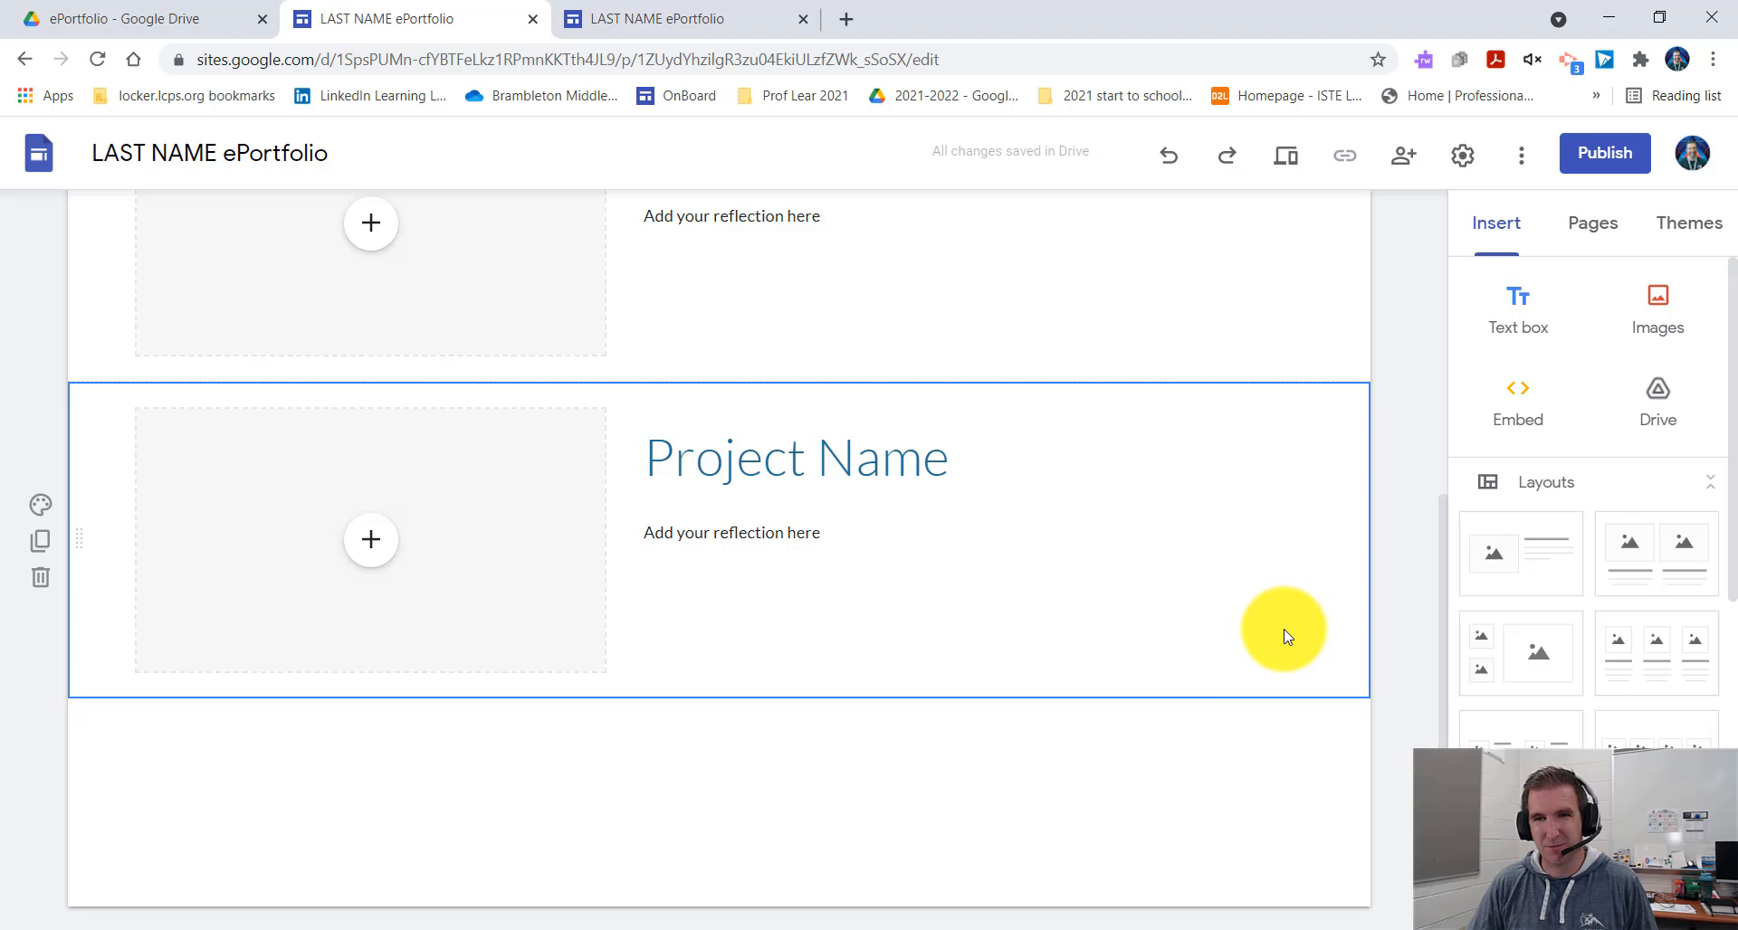
Duplicate the Unit 1 page and name the copy "Unit 2".
scroll(1280, 628, "up", 3)
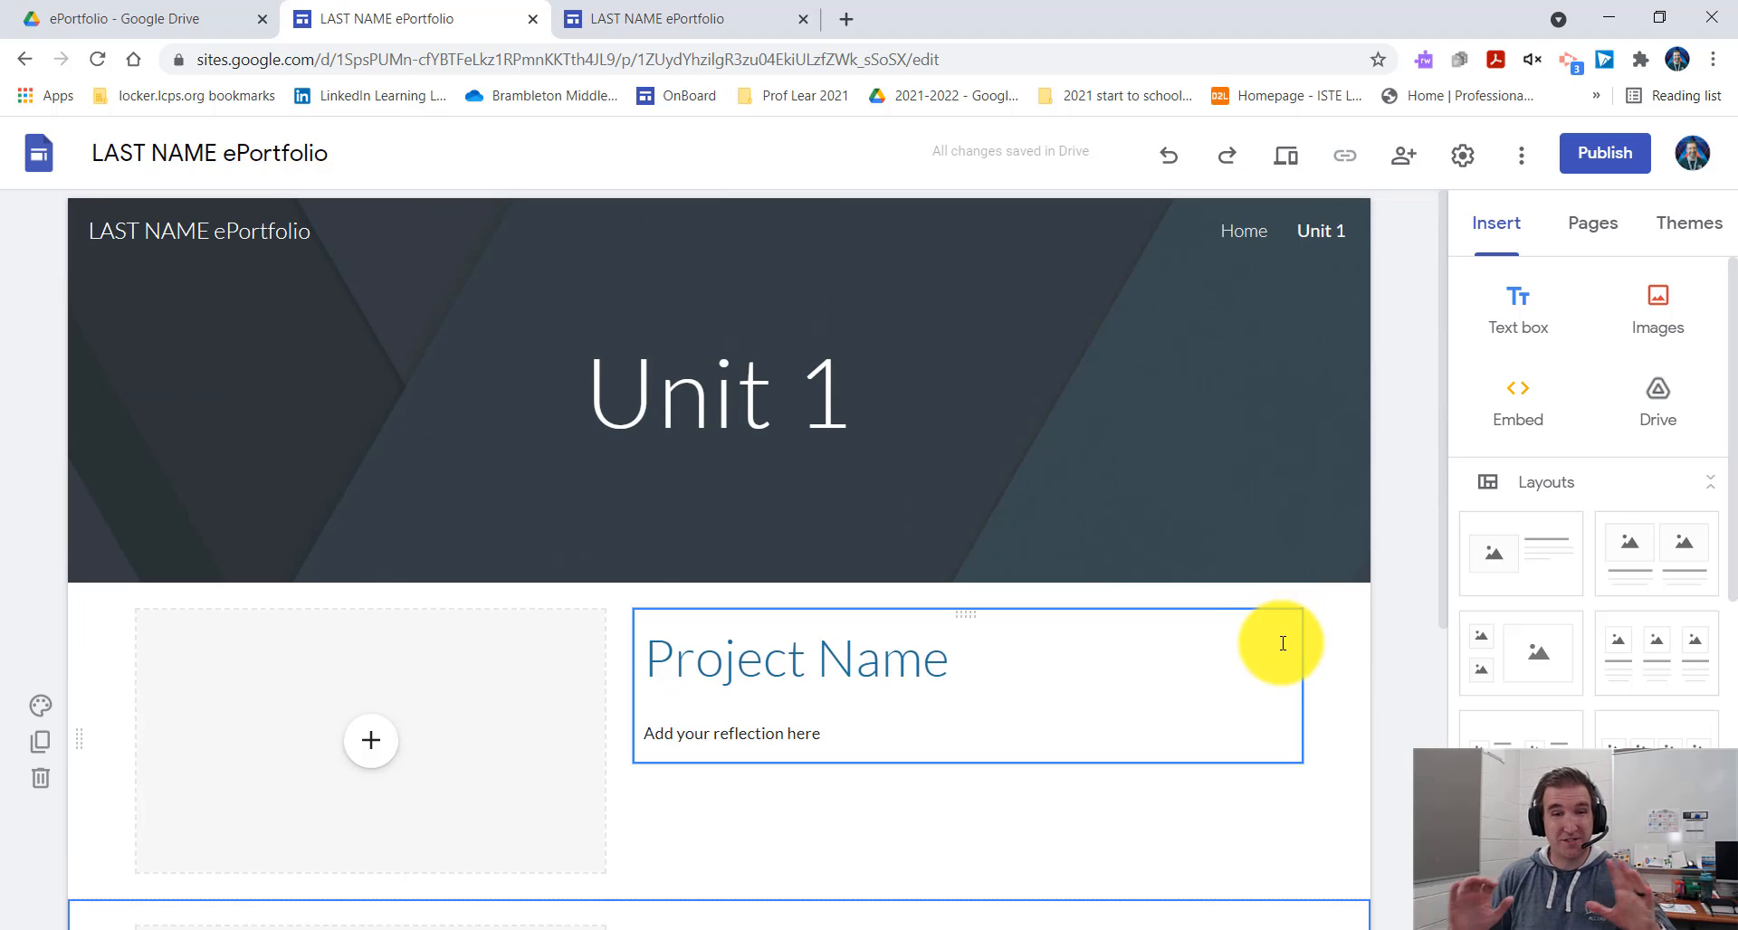
left_click(1596, 228)
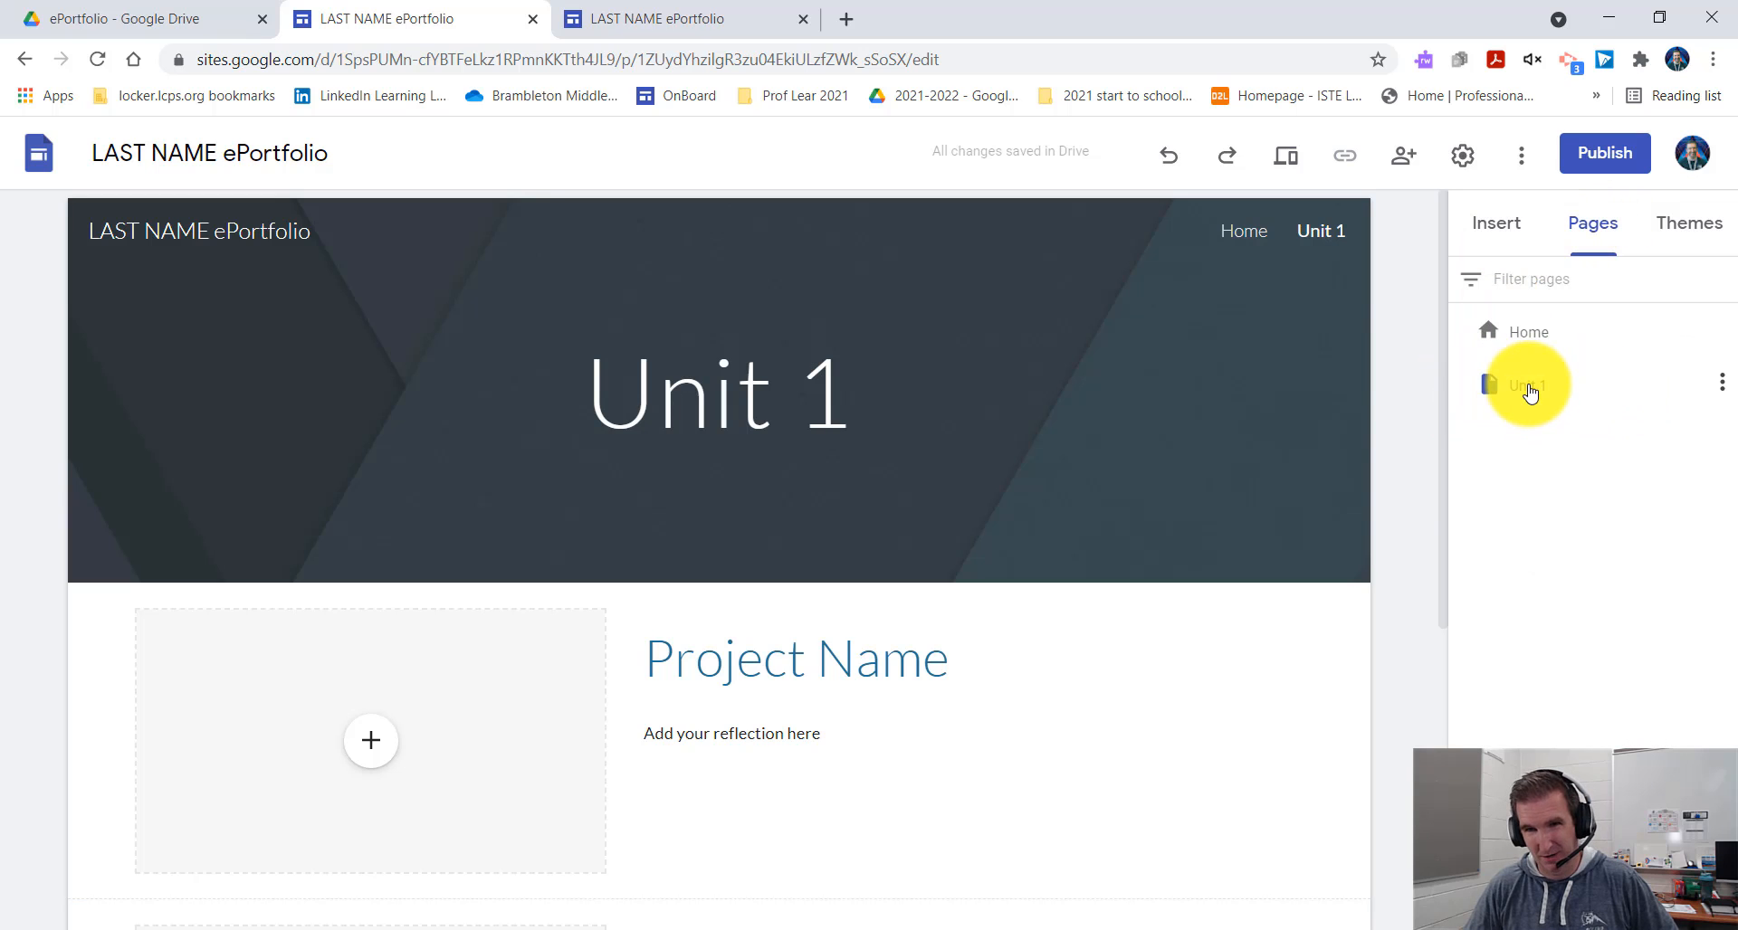
left_click_drag(1572, 381, 1510, 399)
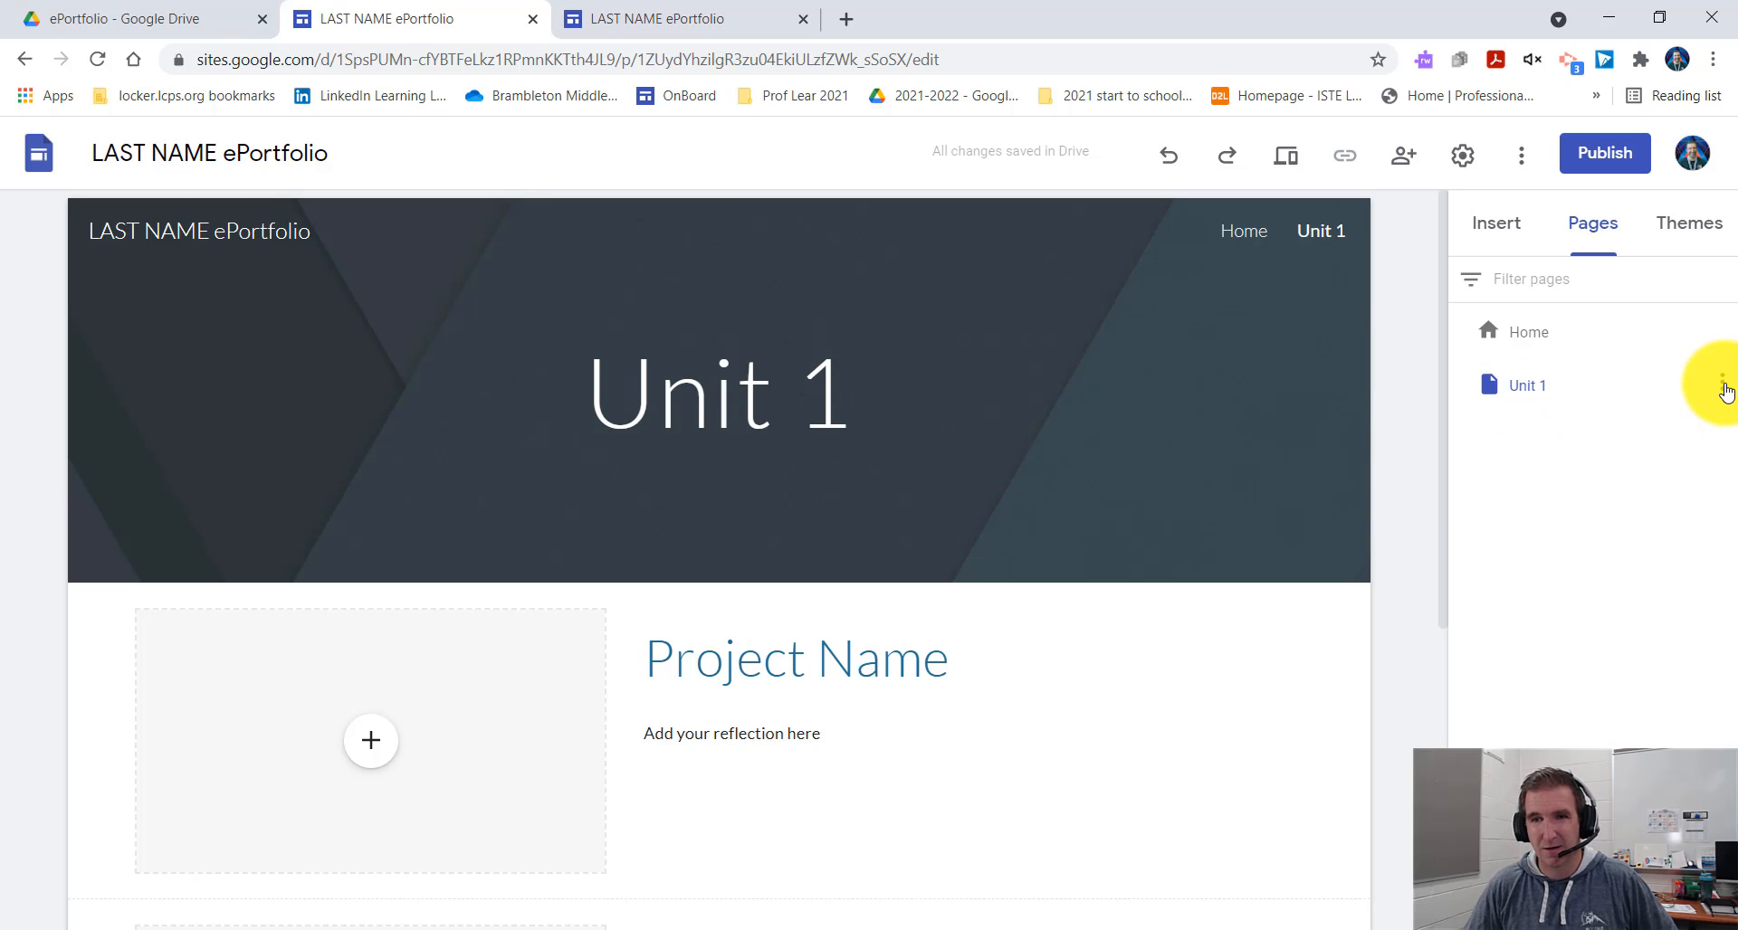
left_click(1722, 384)
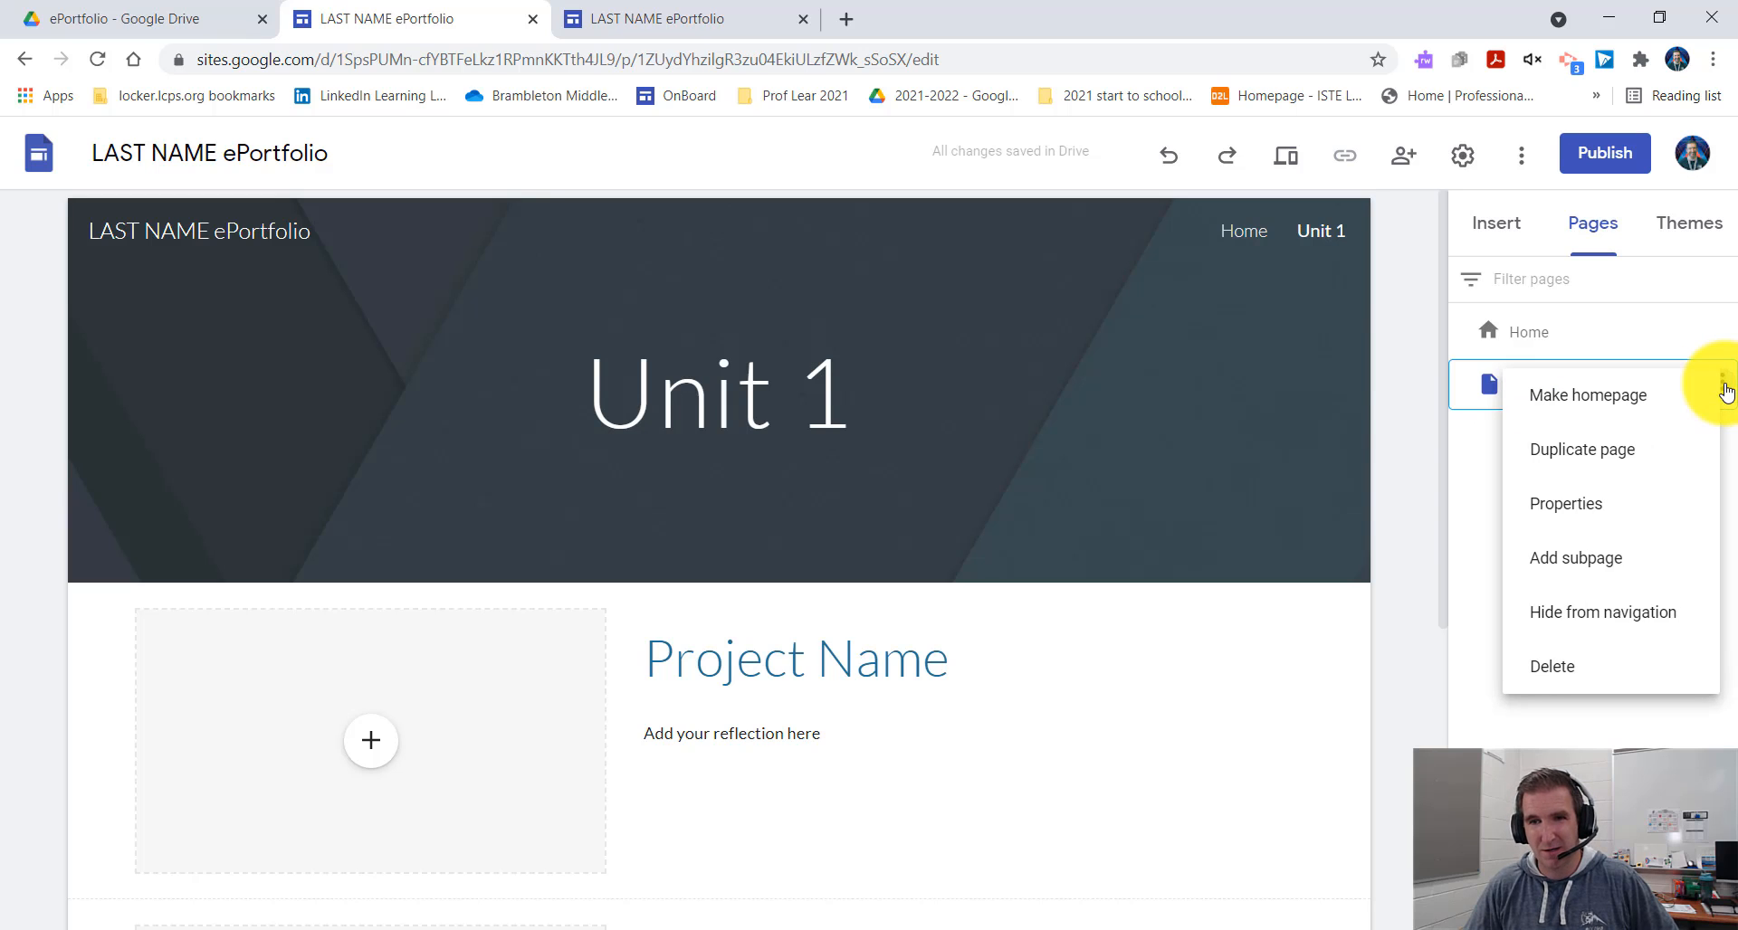
left_click(1626, 462)
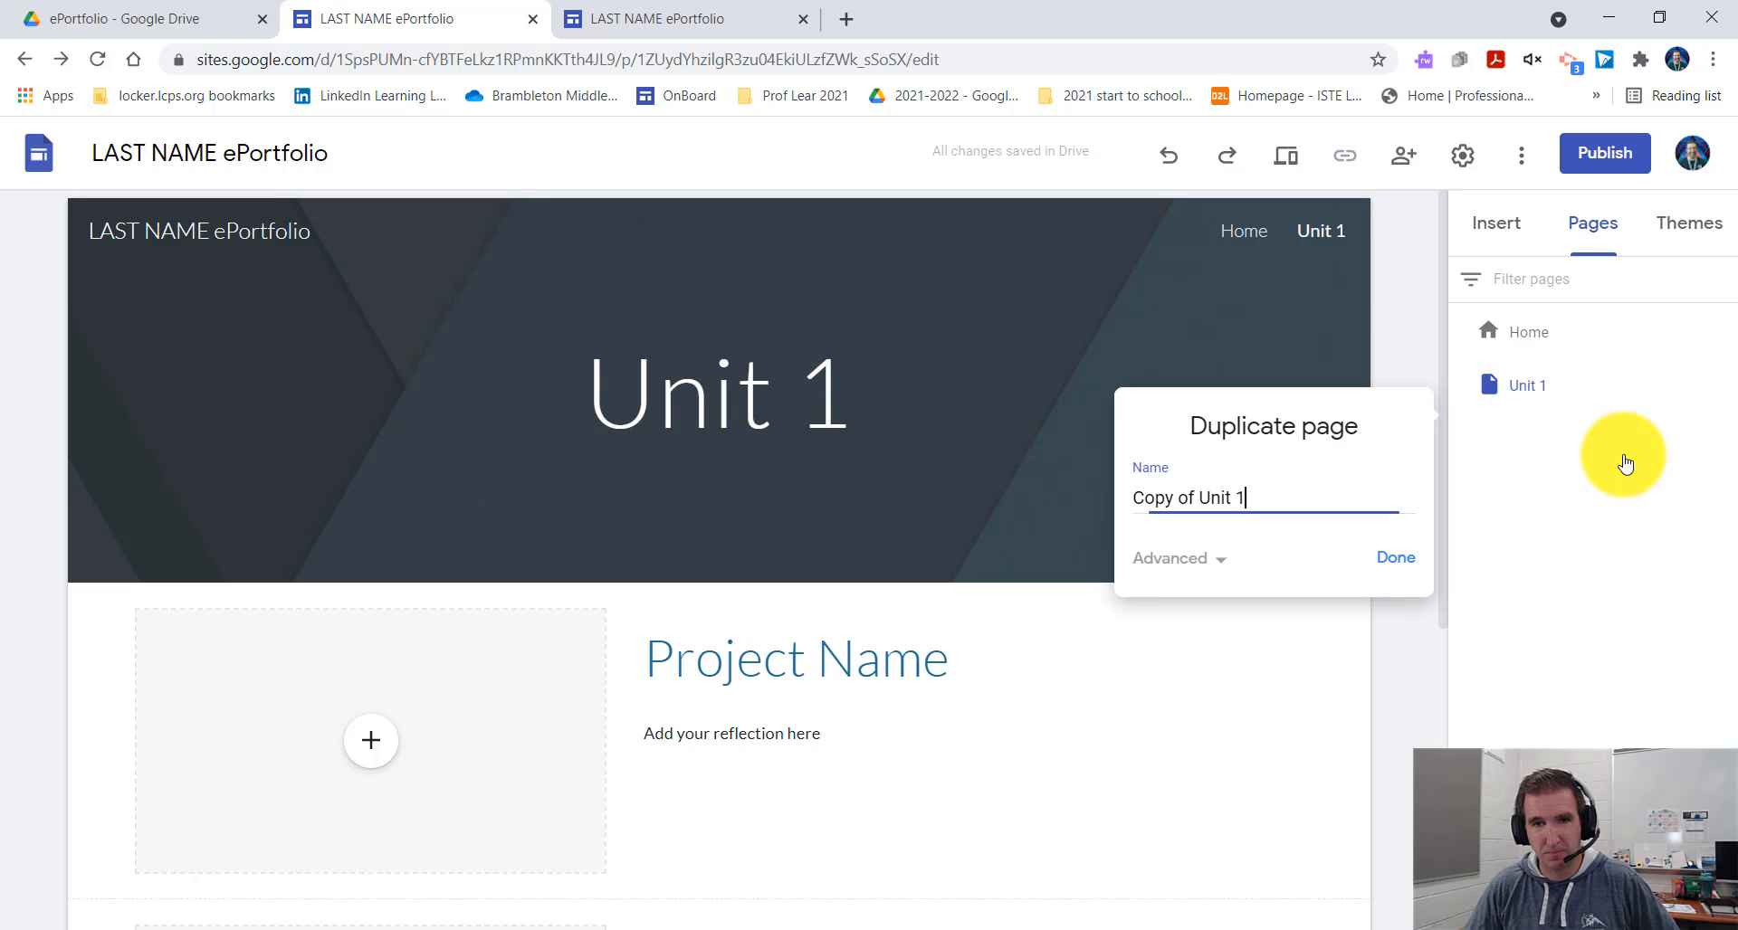
left_click_drag(1286, 498, 1050, 496)
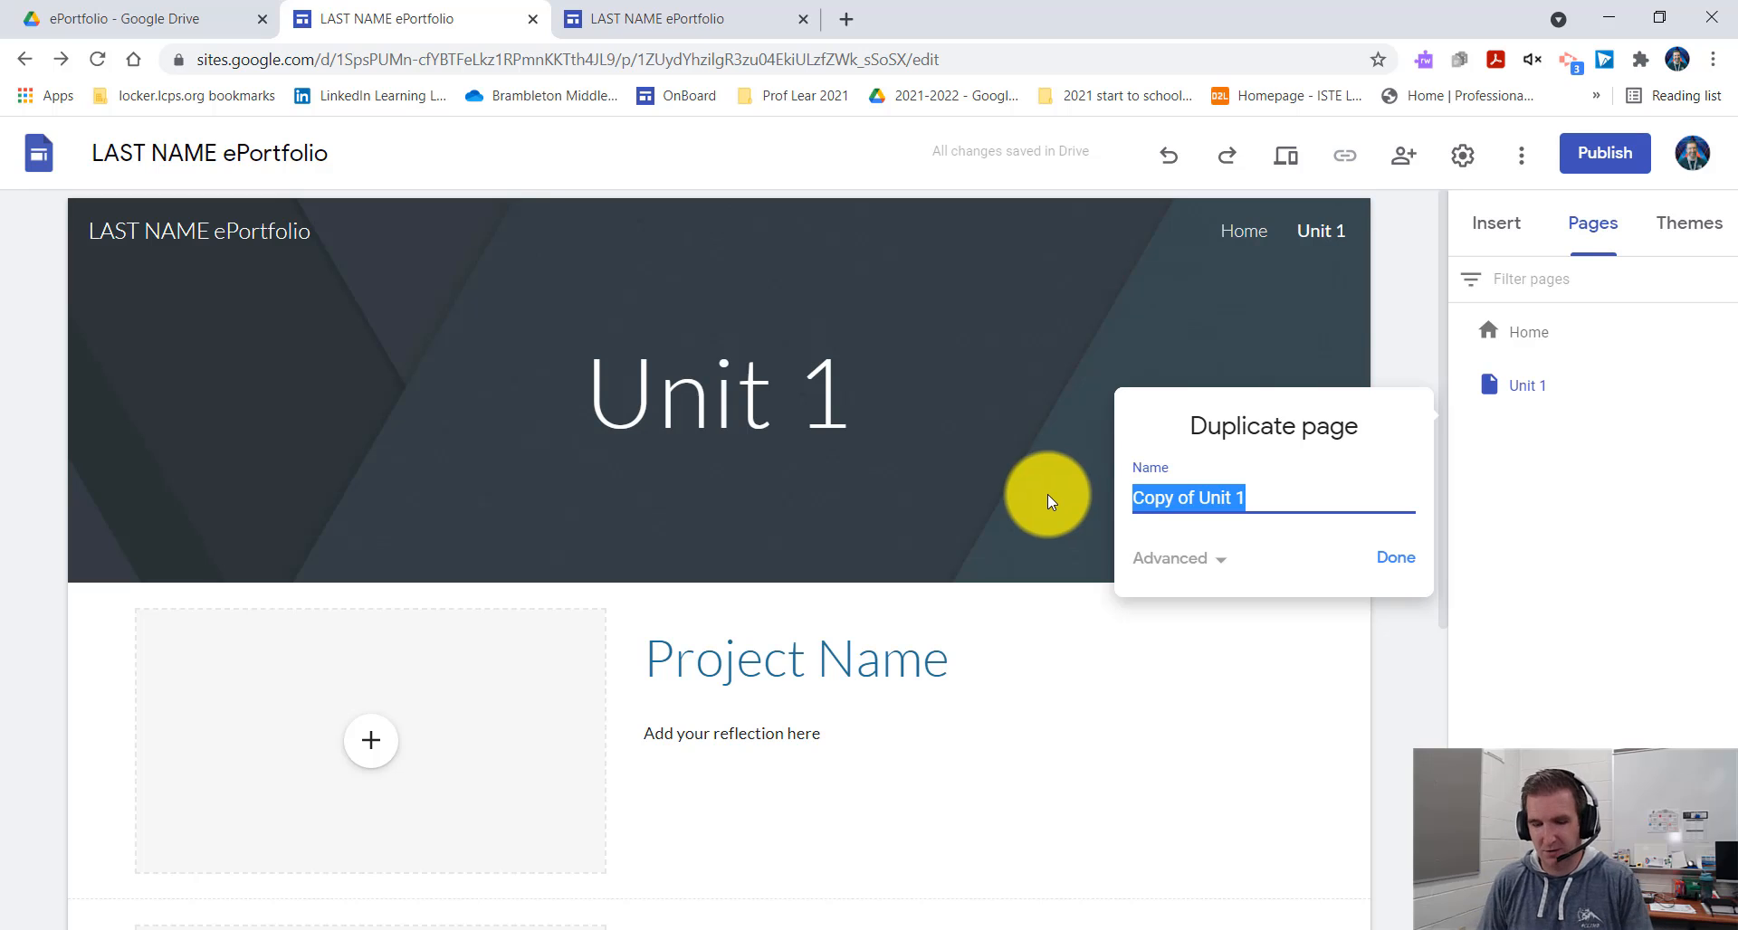
type("Unit 2")
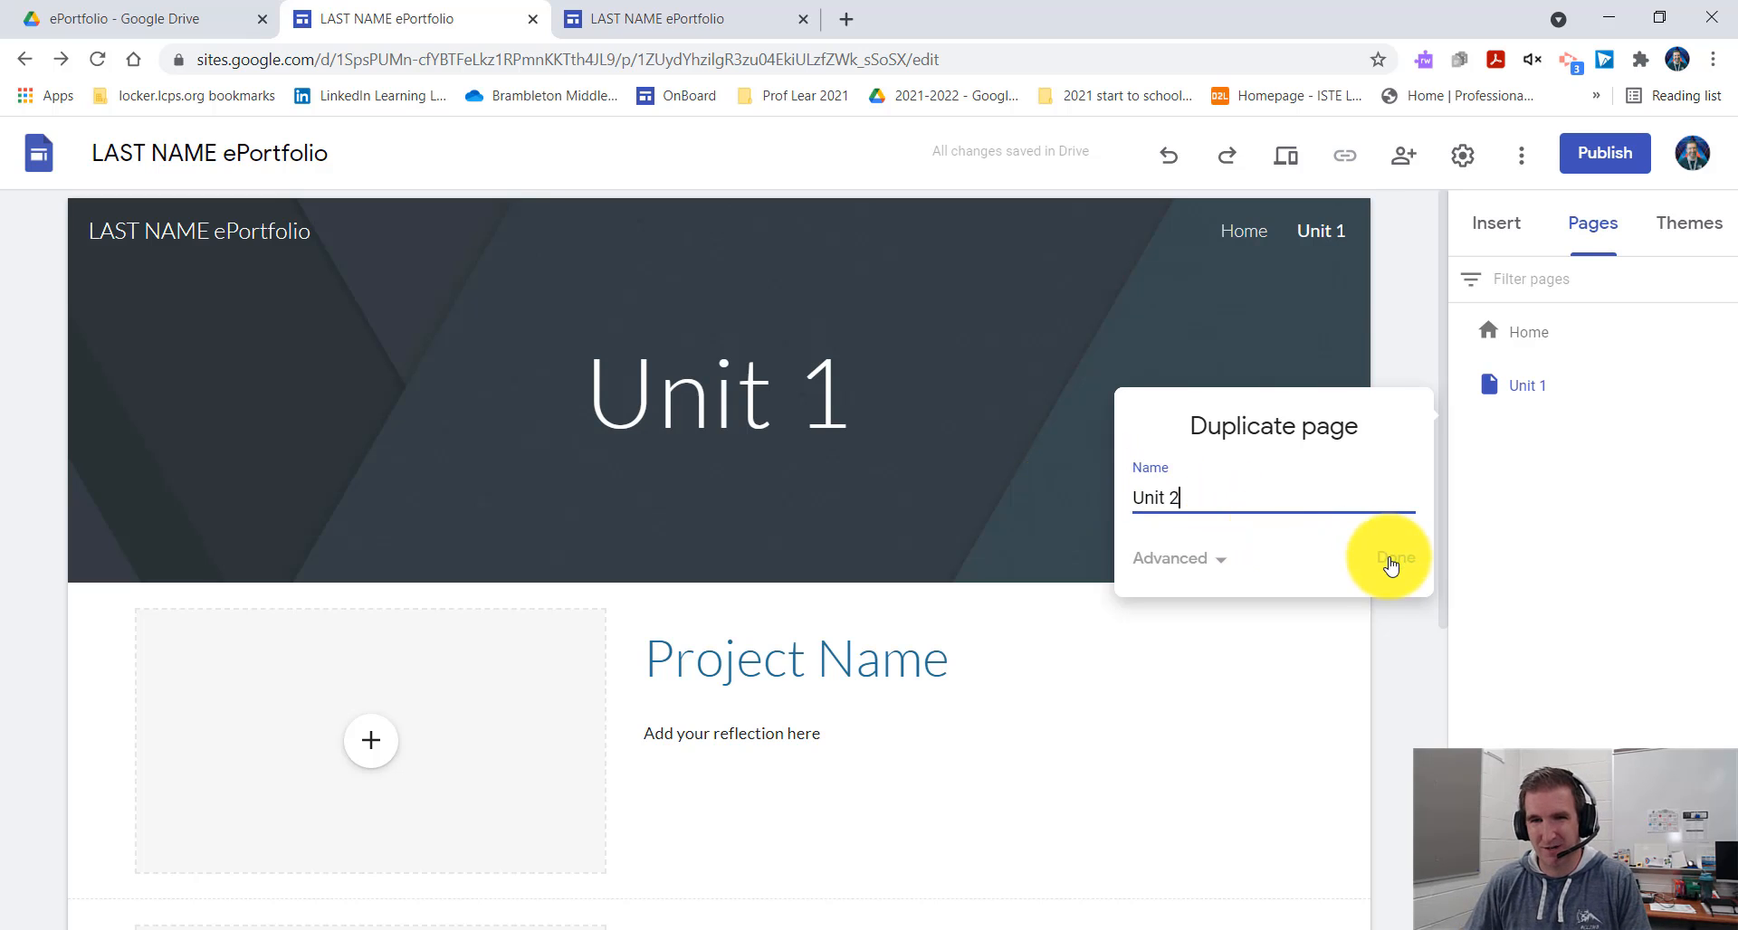
left_click(1395, 558)
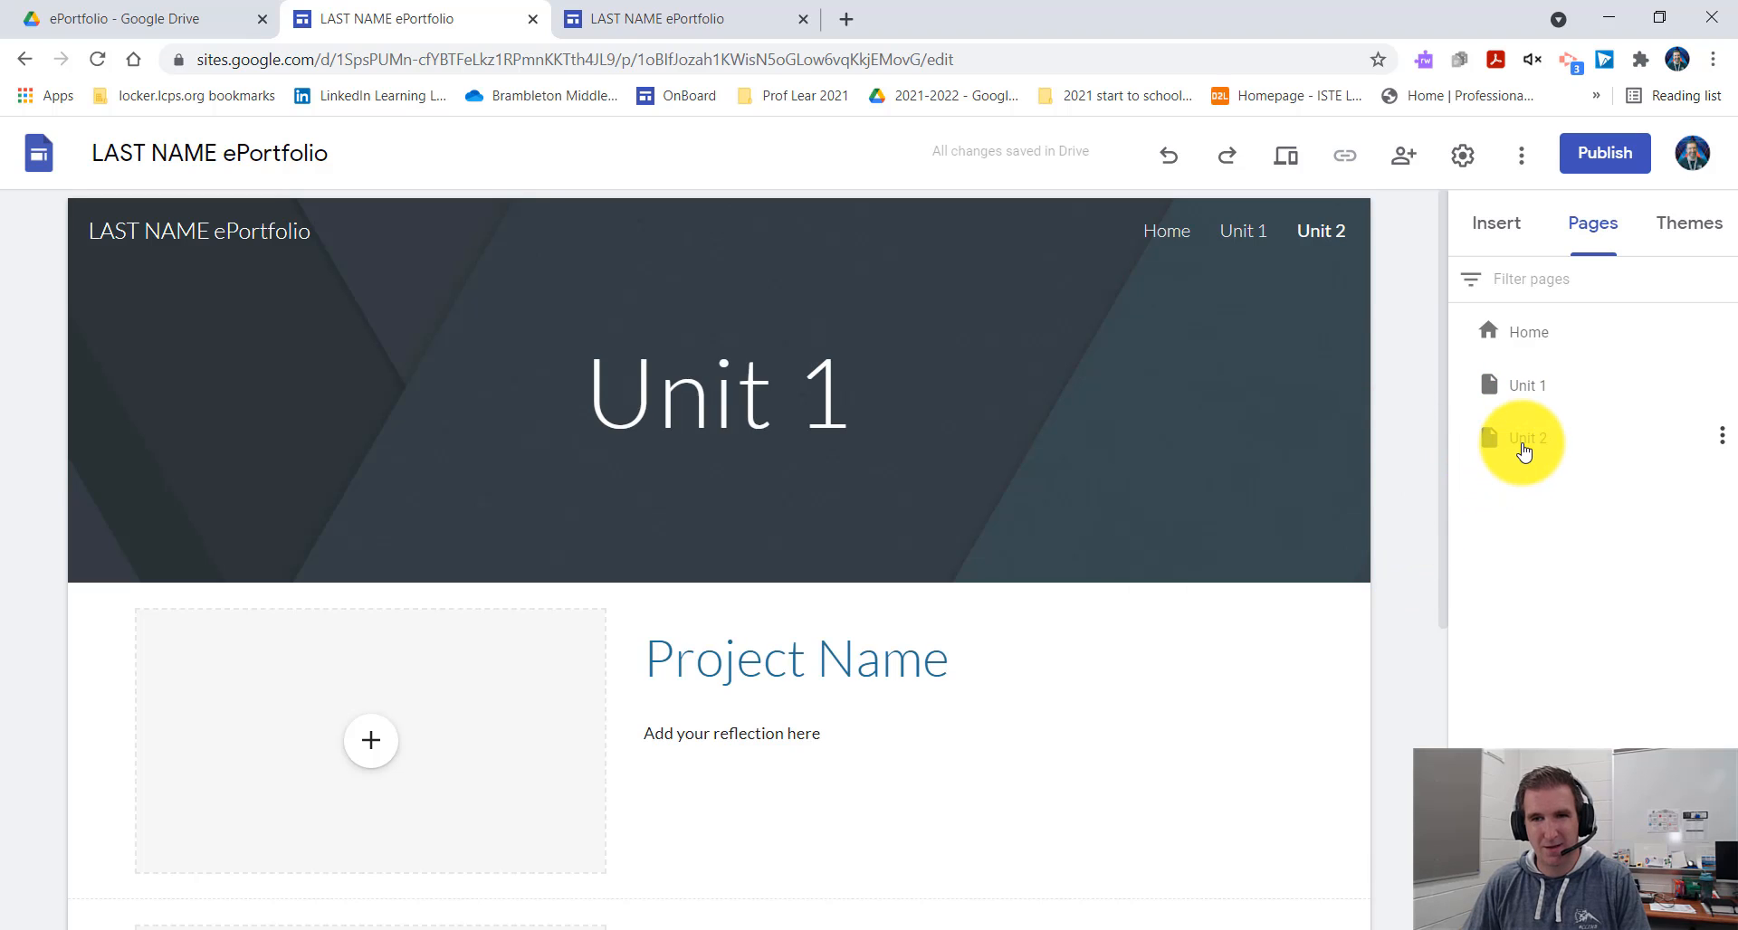
Change the header title on the duplicated page to "Unit 2".
left_click(882, 395)
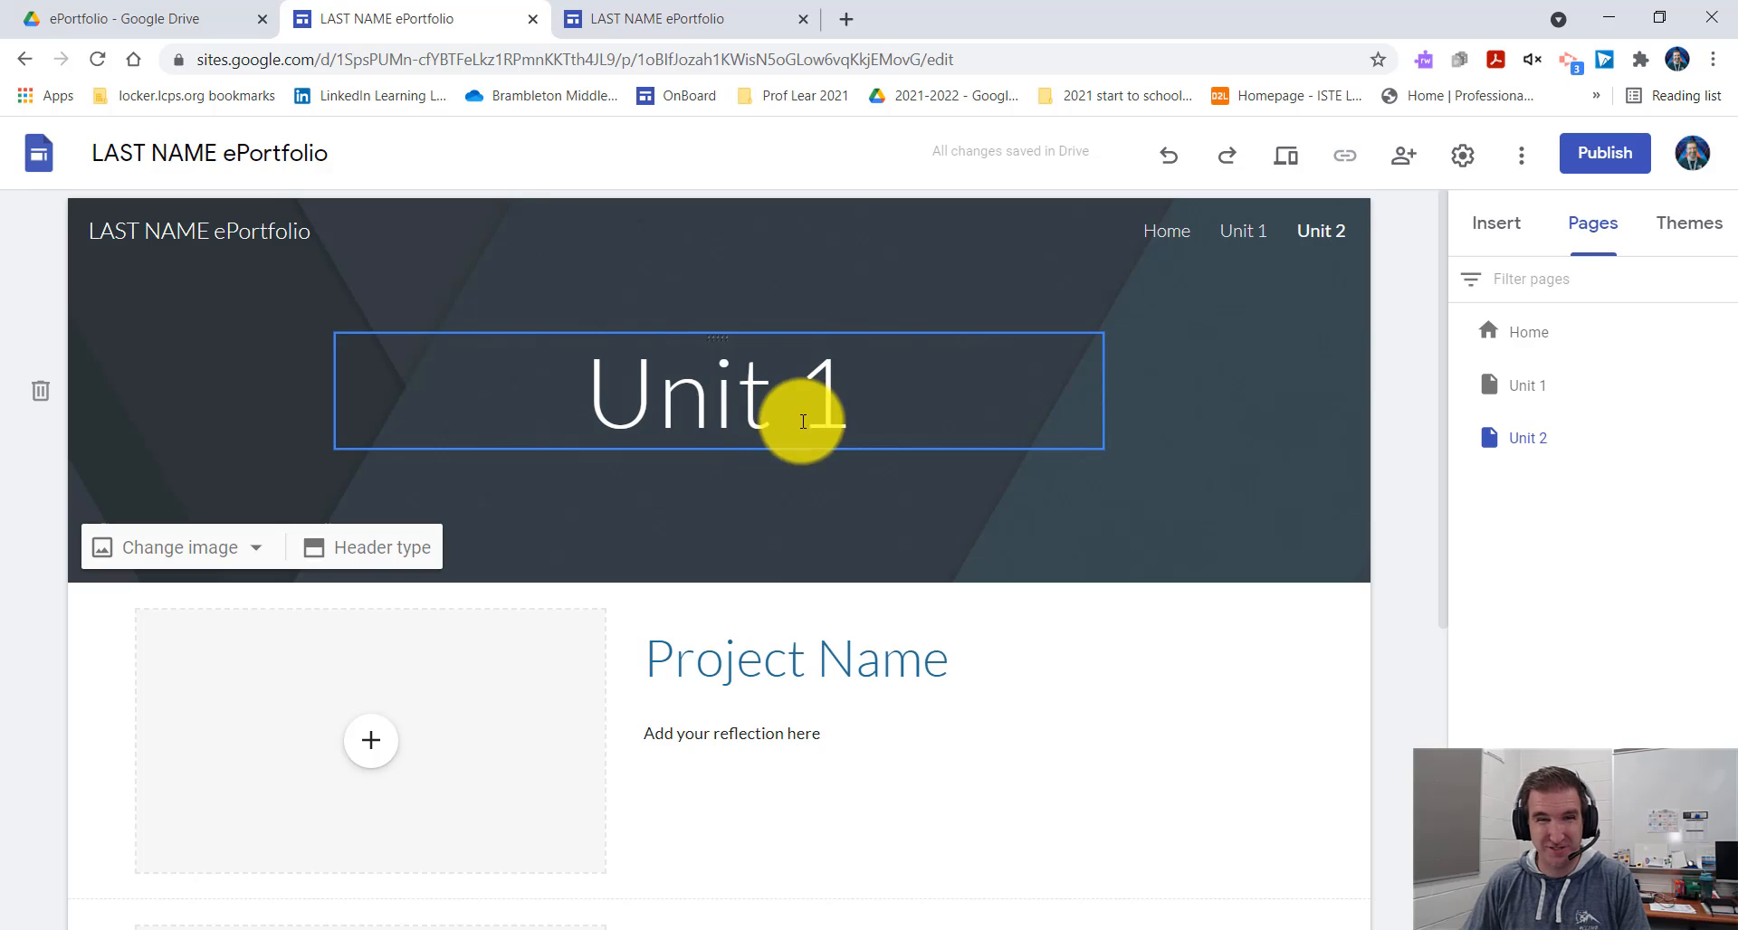
left_click(869, 411)
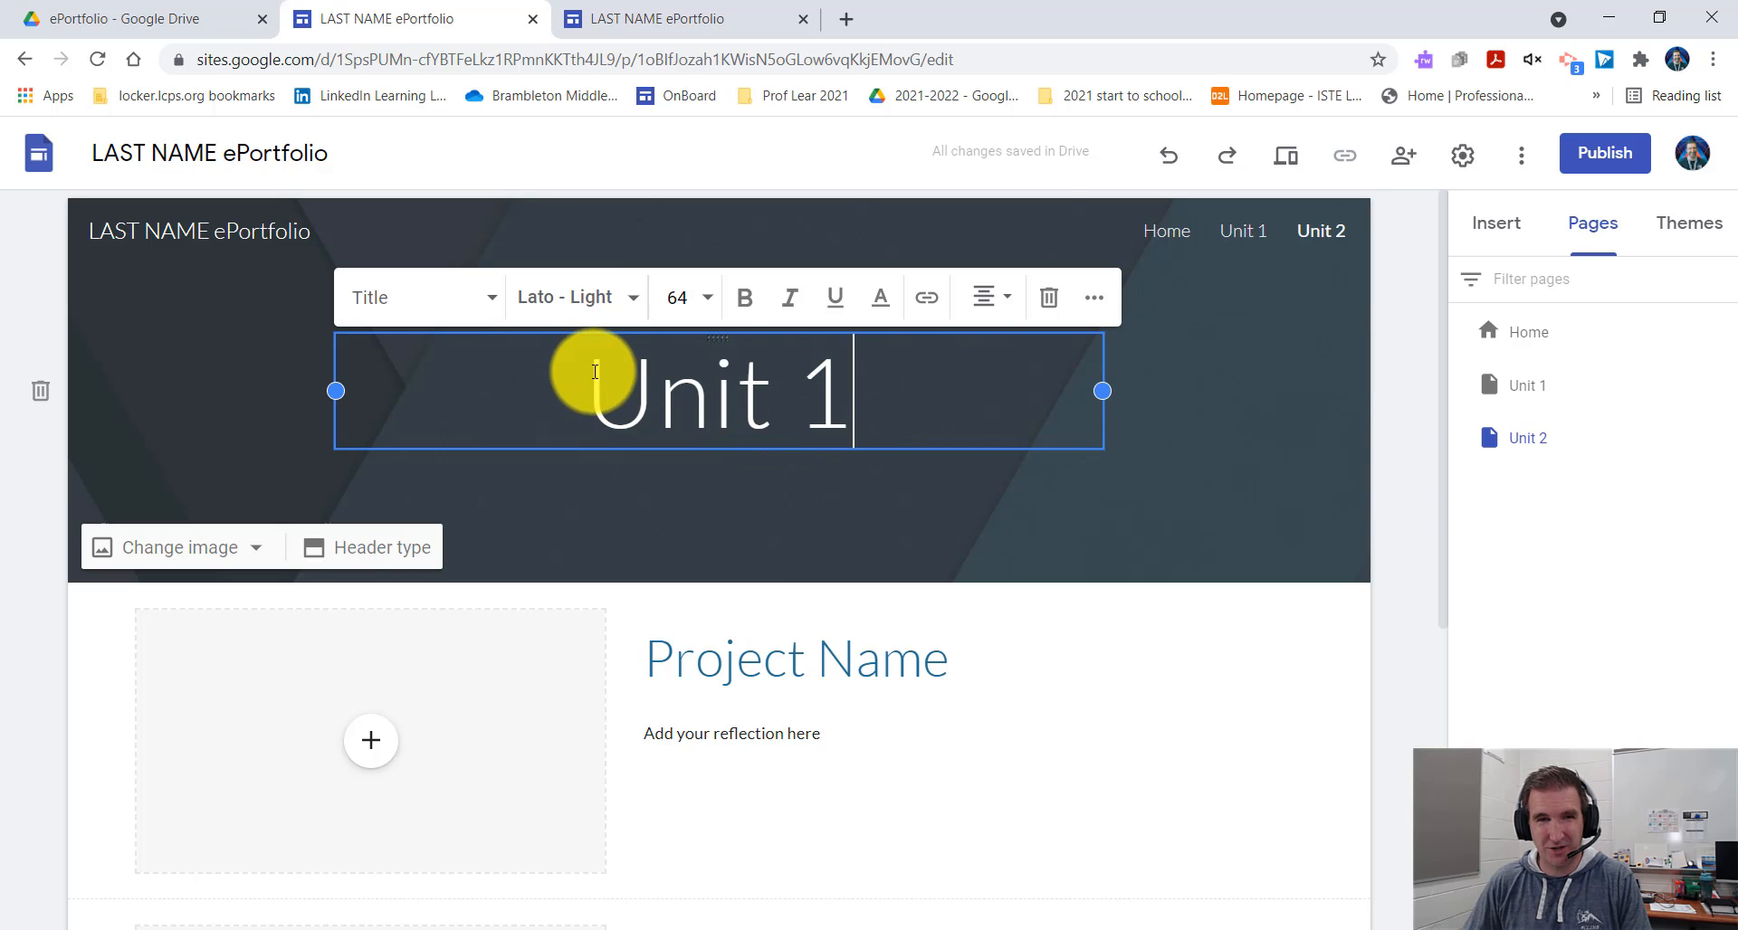
left_click(647, 387)
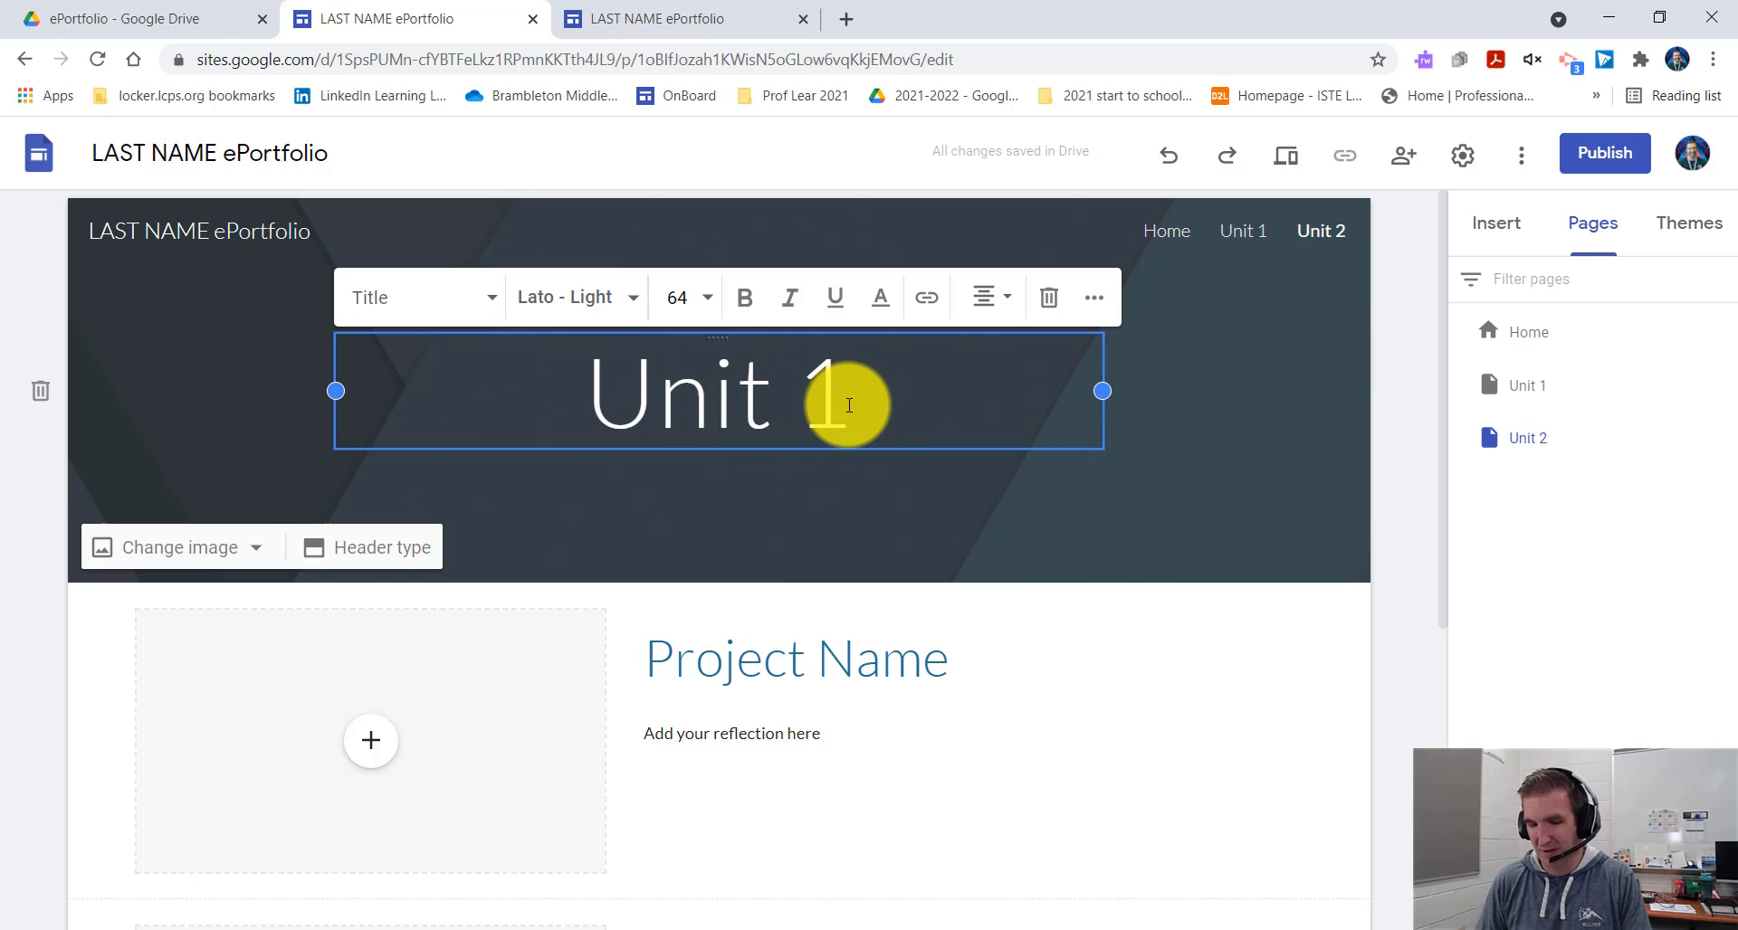
key("BackSpace")
type("2")
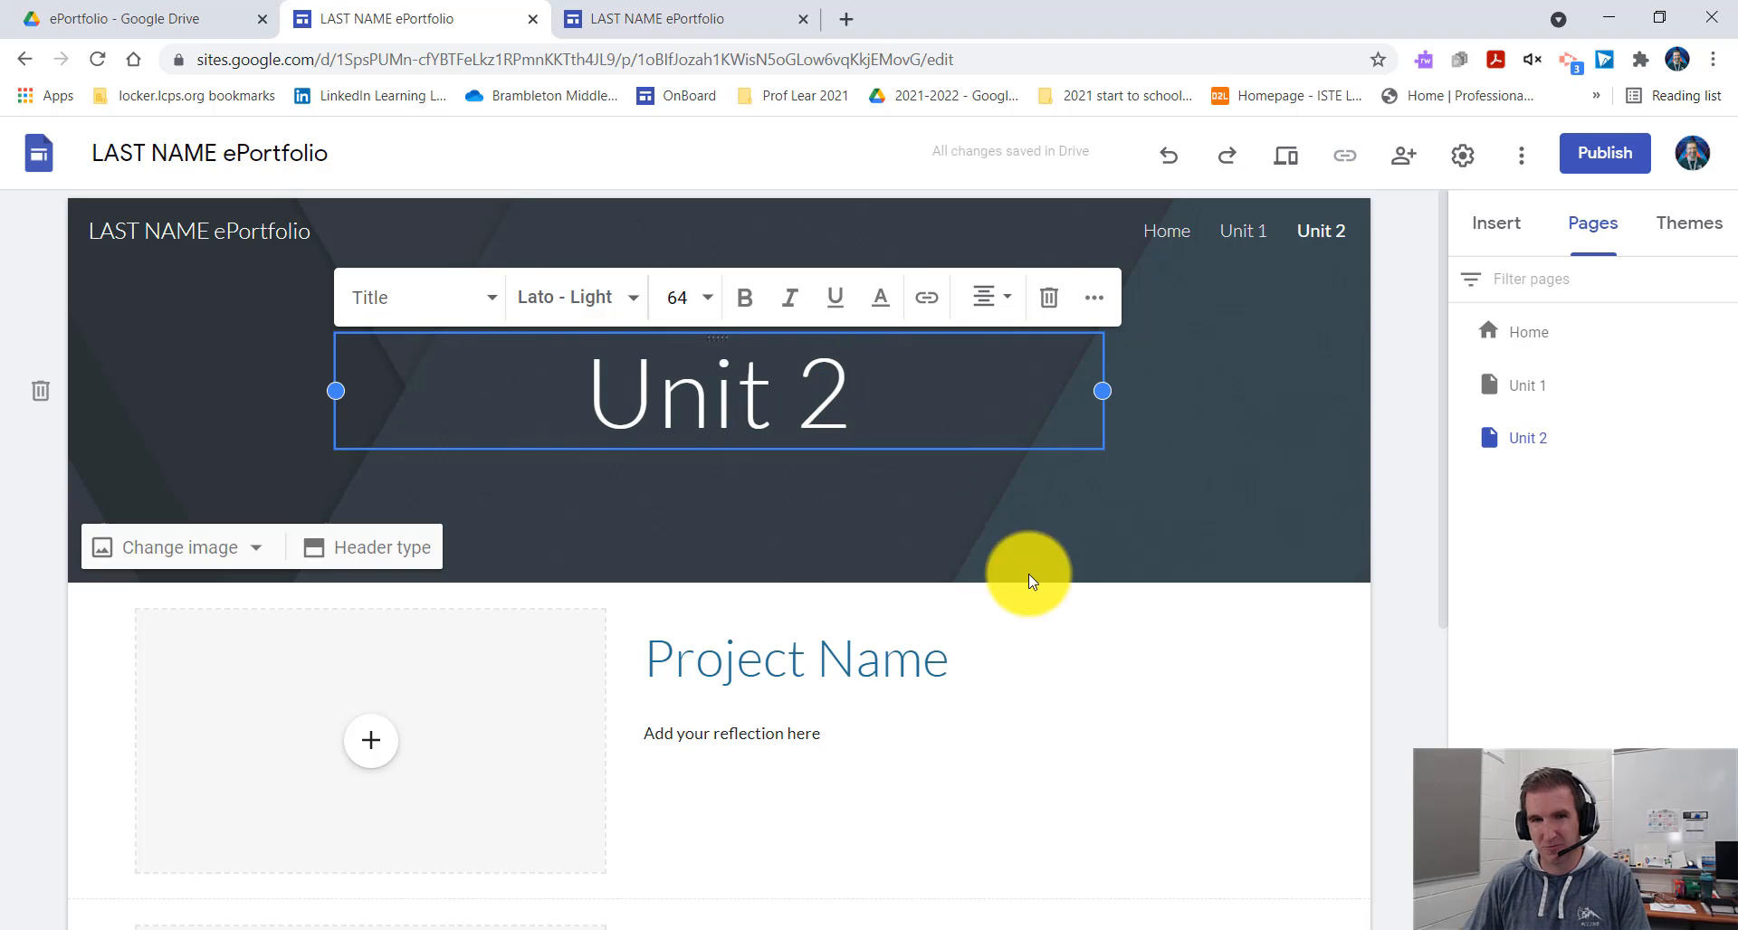
Deselect the header title and check the project sections copied onto the Unit 2 page.
left_click(1323, 534)
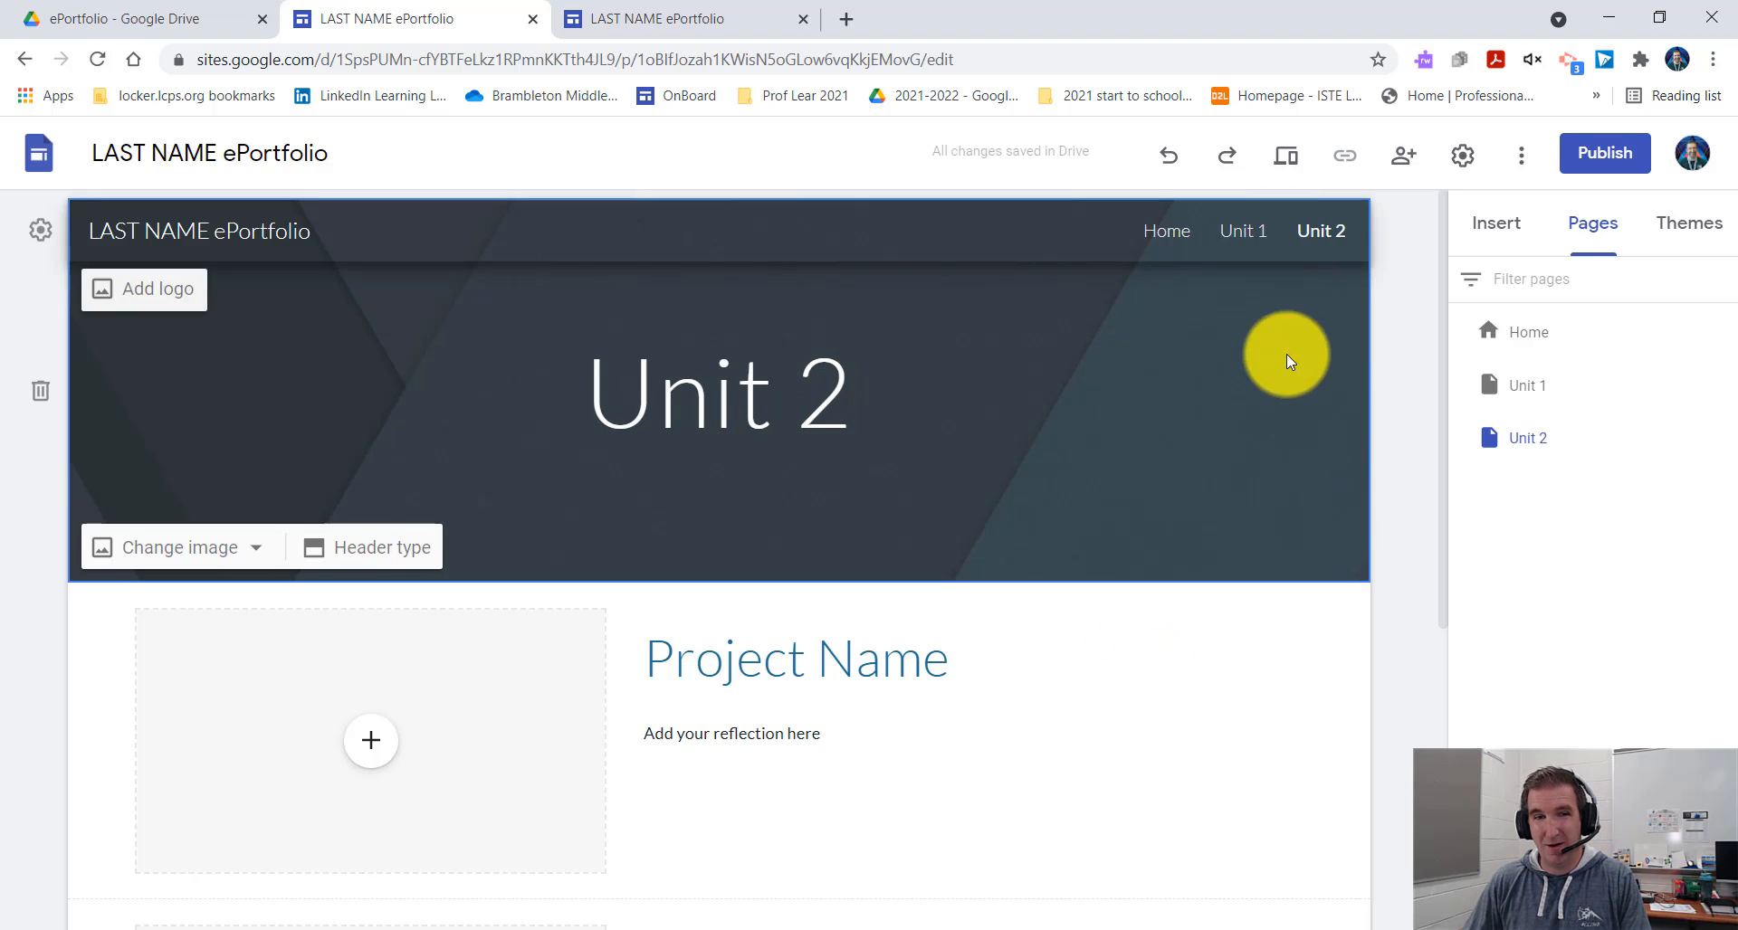
scroll(1353, 532, "down", 2)
scroll(1353, 531, "down", 3)
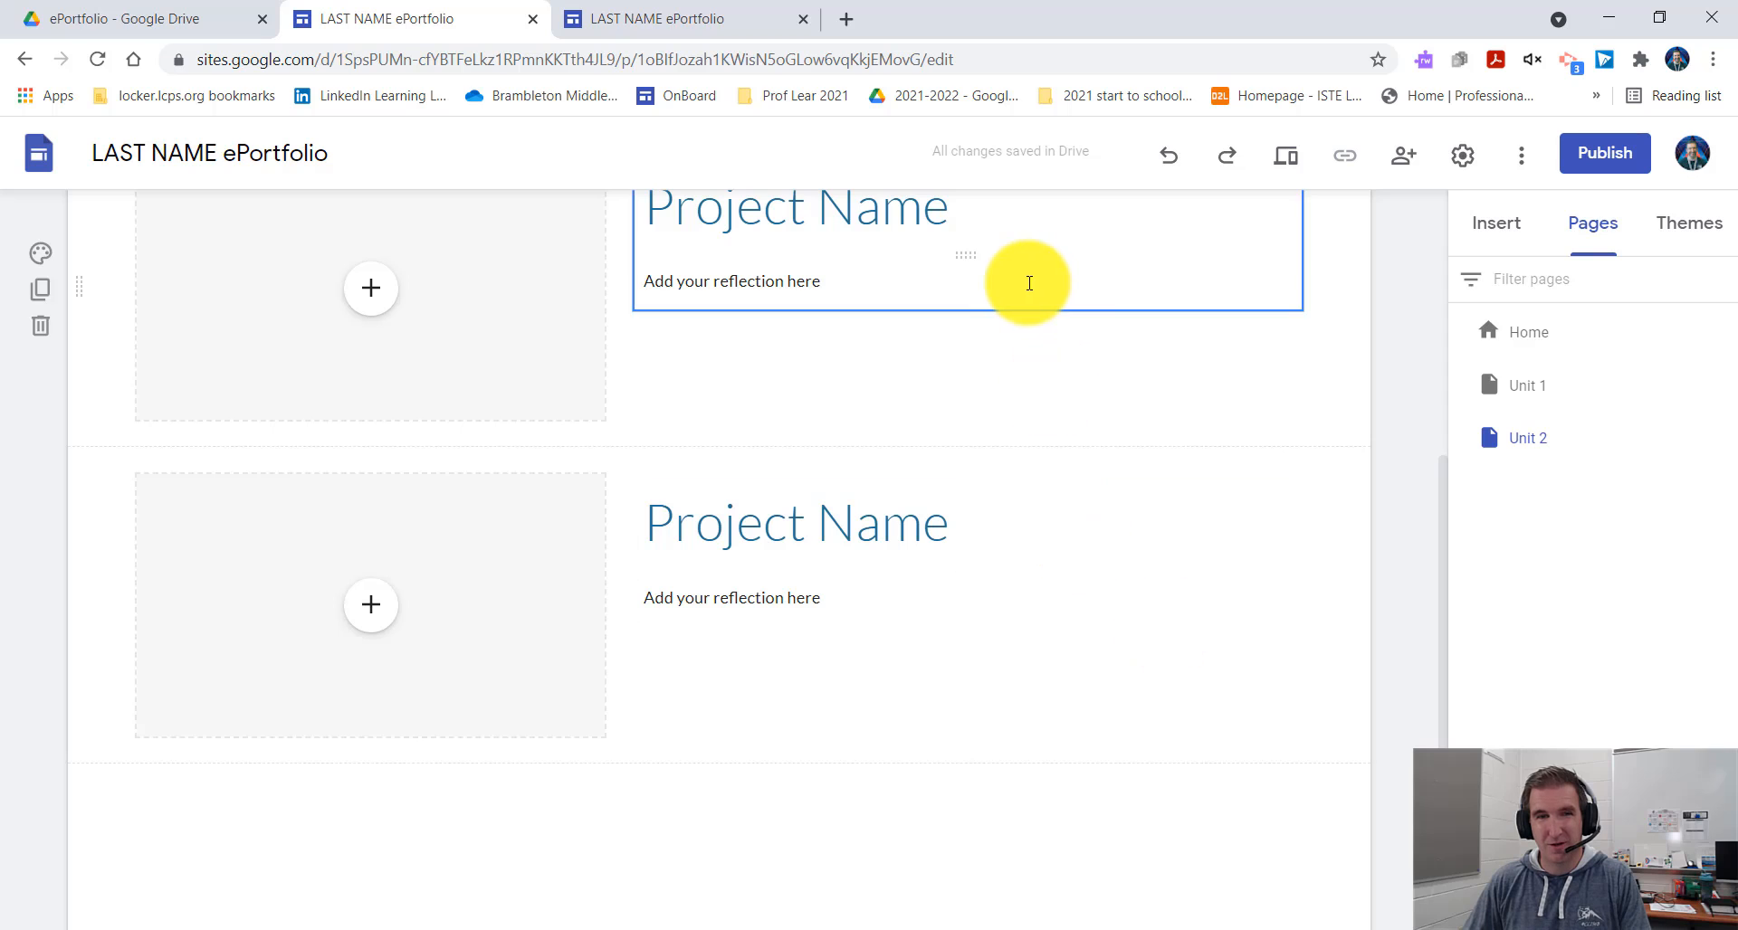
scroll(1366, 632, "up", 5)
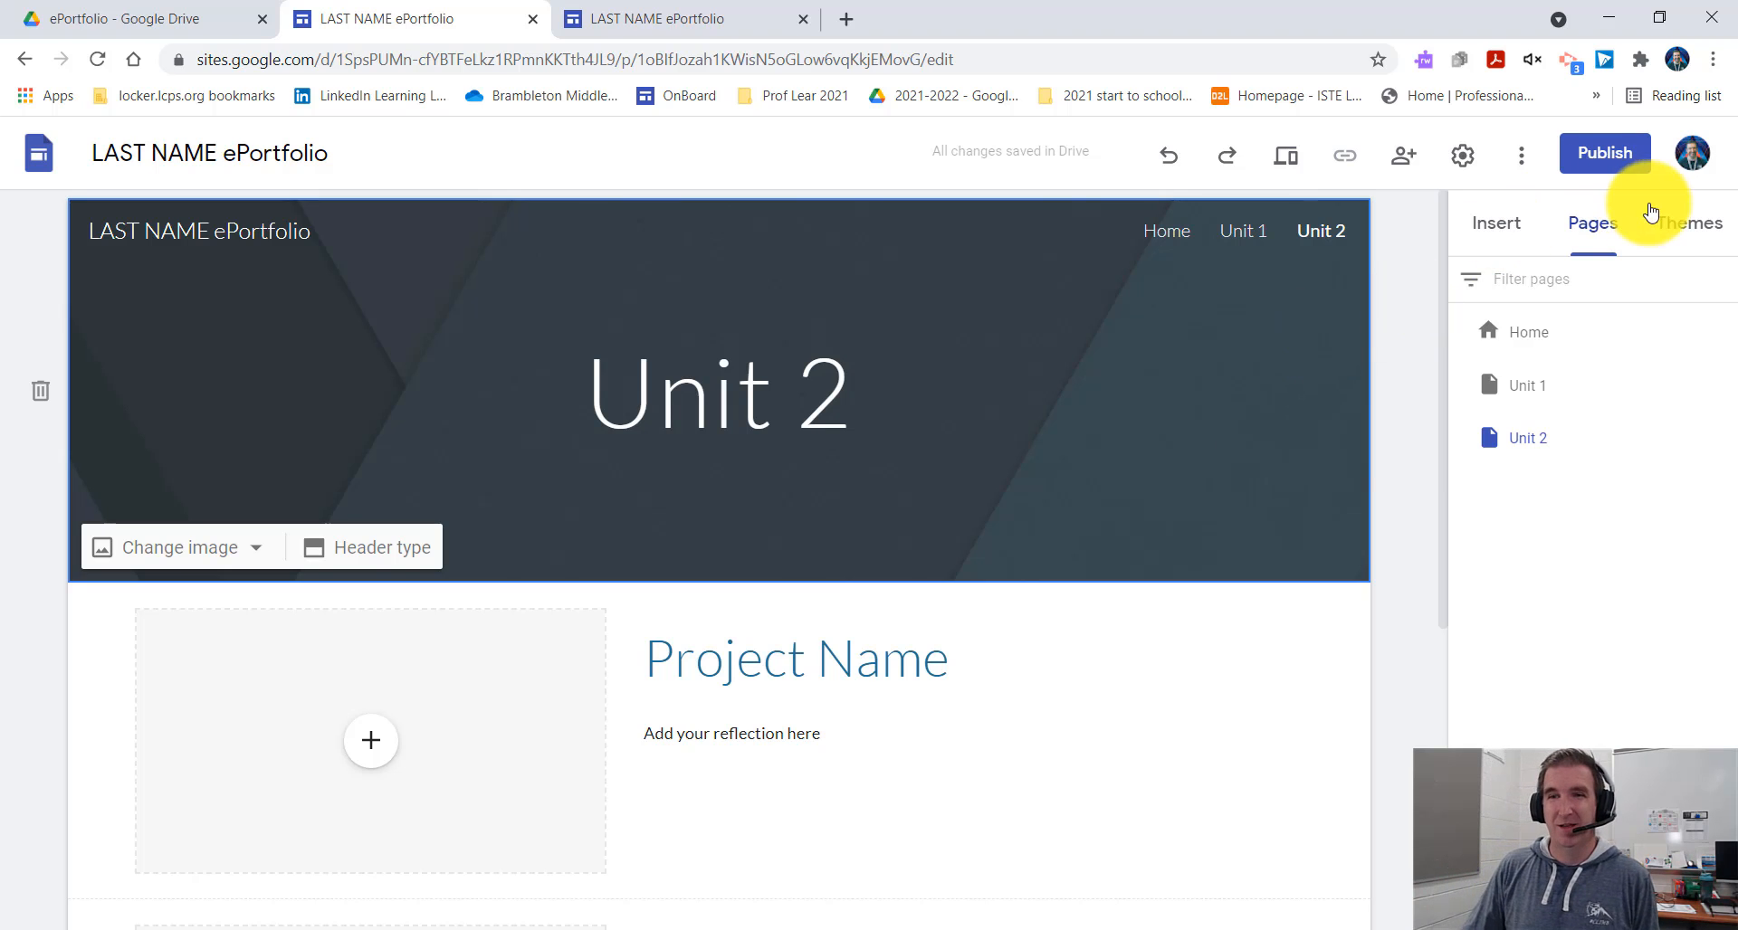
Browse the themes available for the site, then return to the Unit 2 header.
left_click(1677, 223)
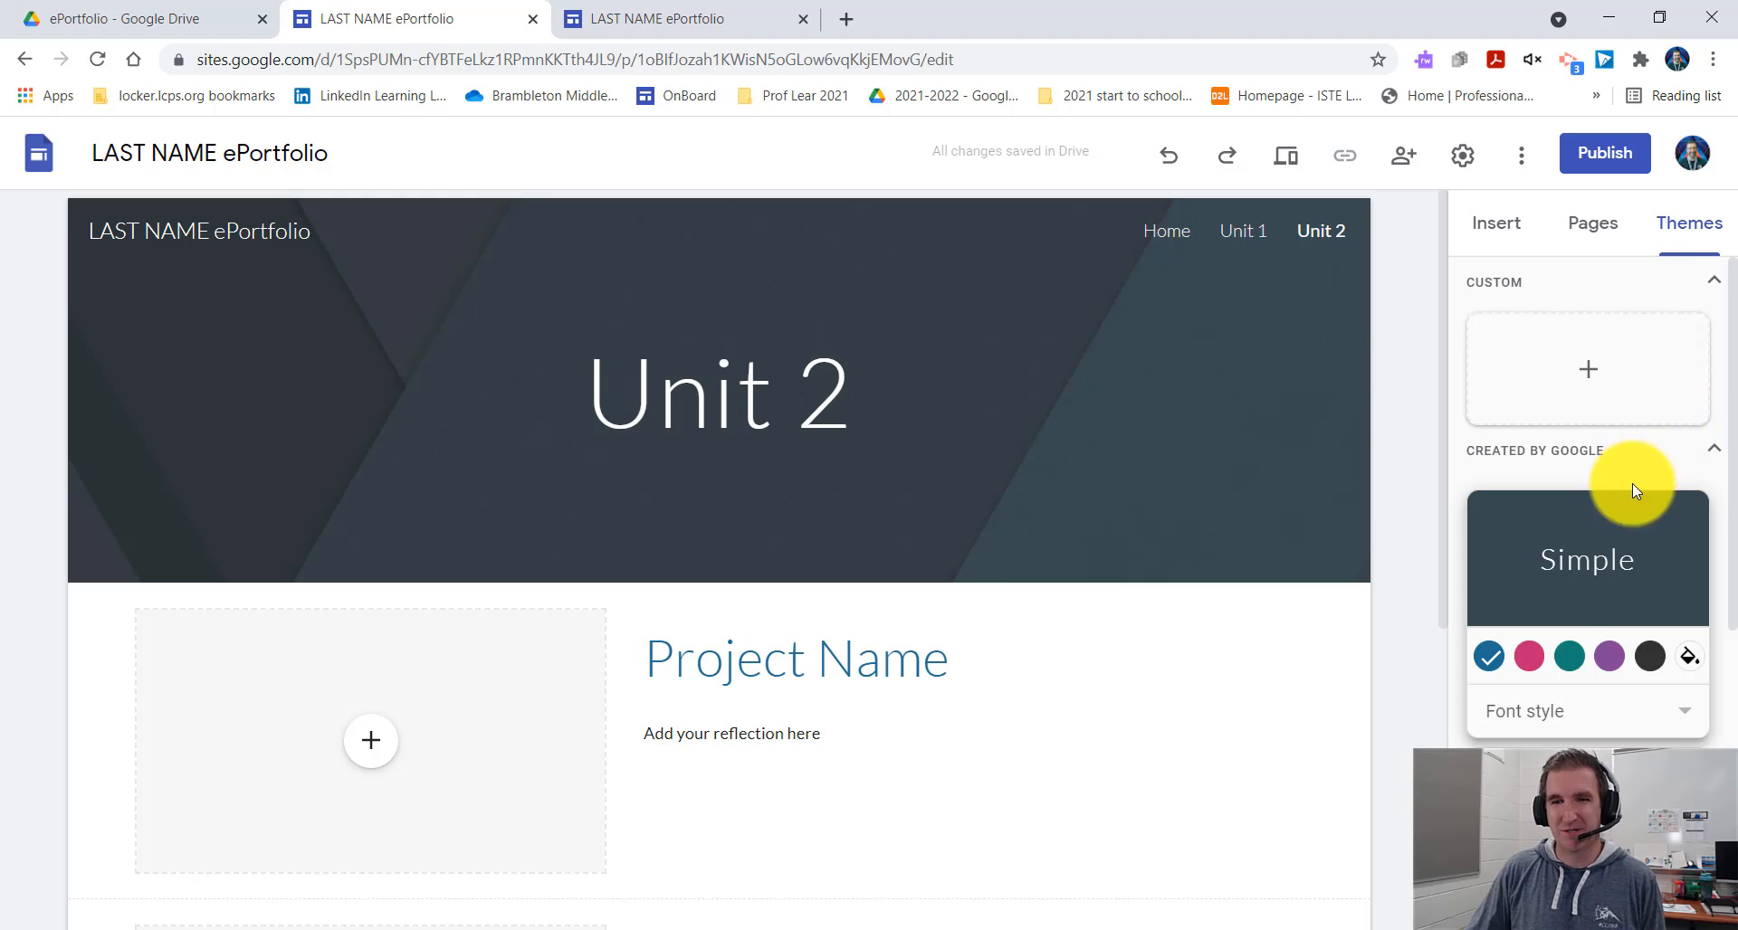
scroll(1625, 507, "down", 6)
scroll(1606, 559, "up", 6)
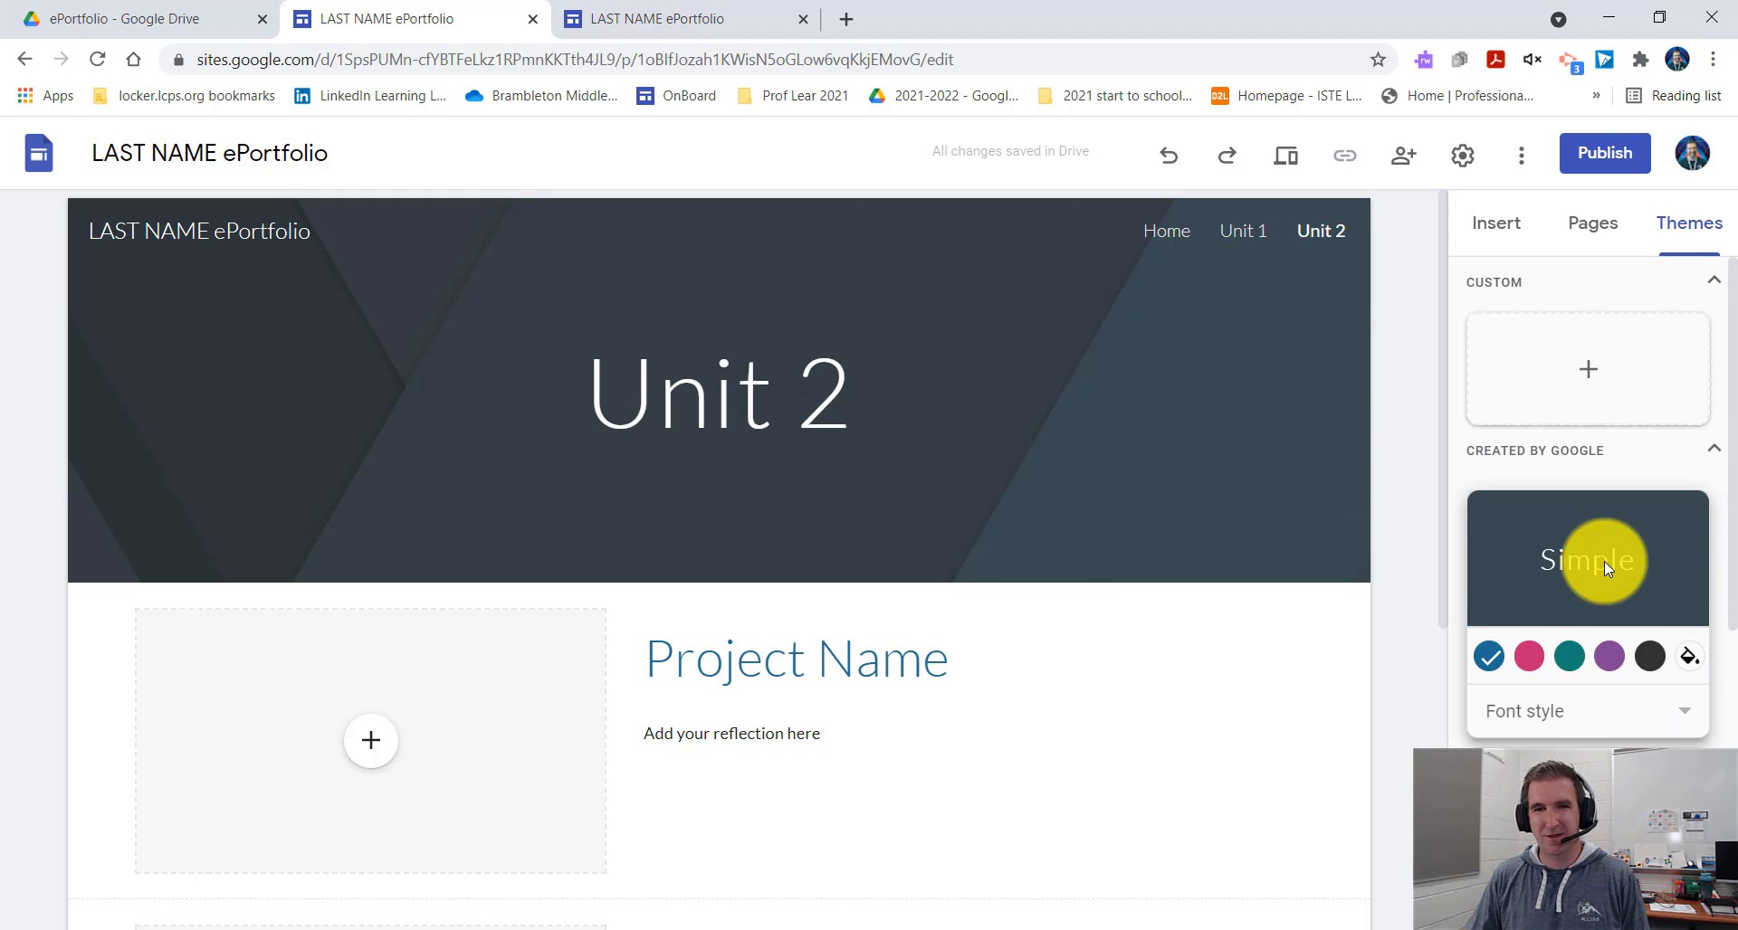
left_click(1079, 425)
left_click(1233, 401)
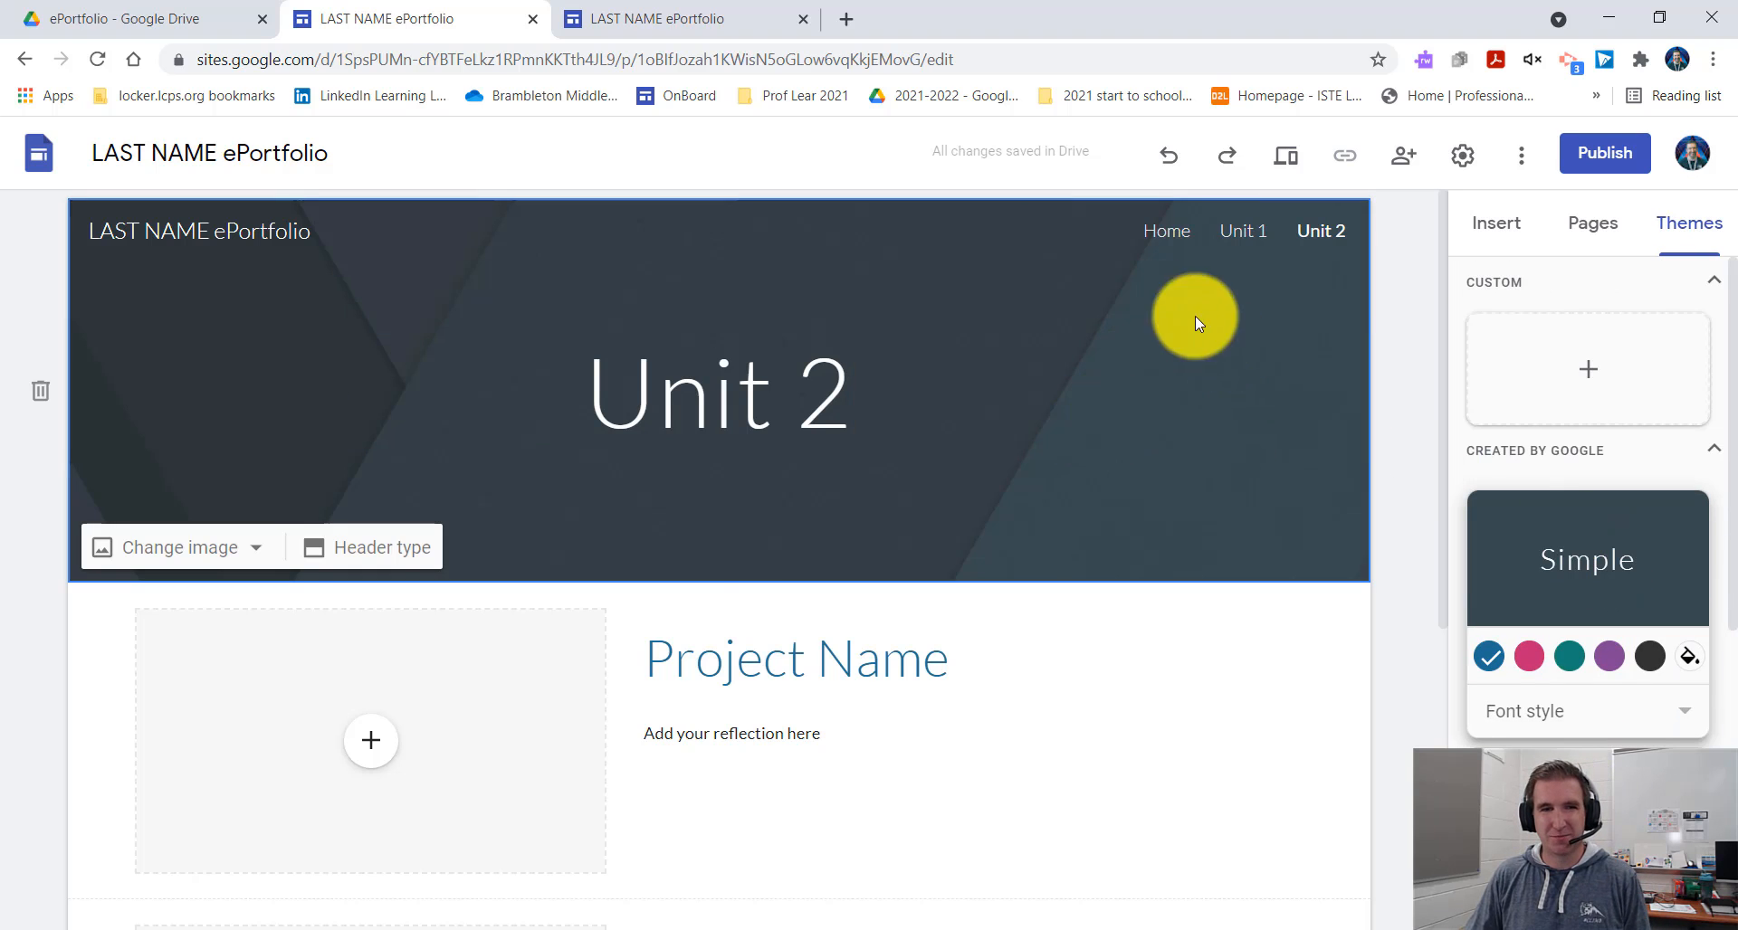